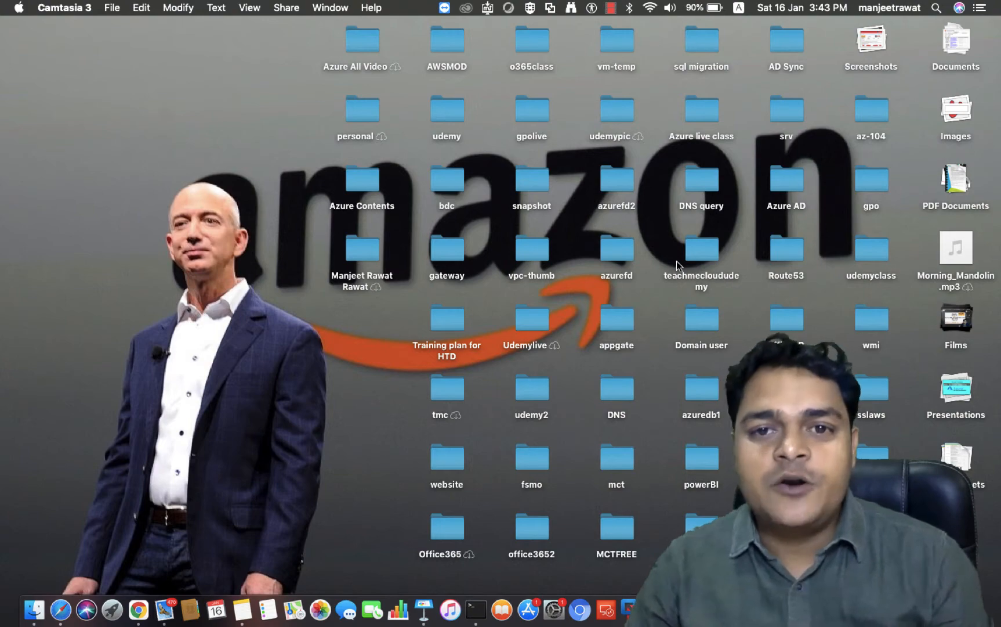
Step: Launch the Paint S app from the desktop
key("ctrl+Right")
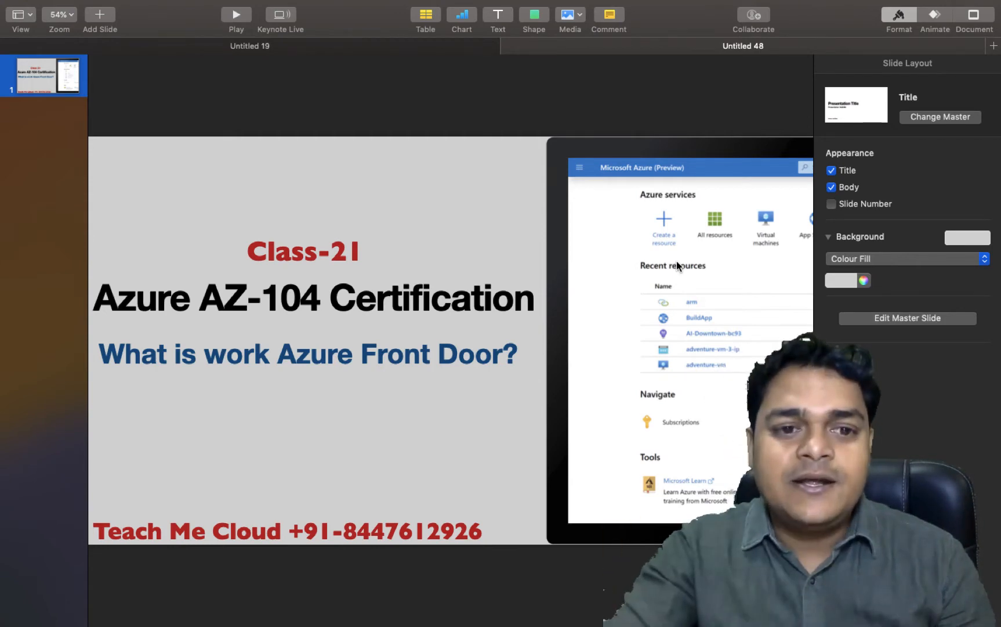
key("ctrl+Left")
key("super+space")
type("paint")
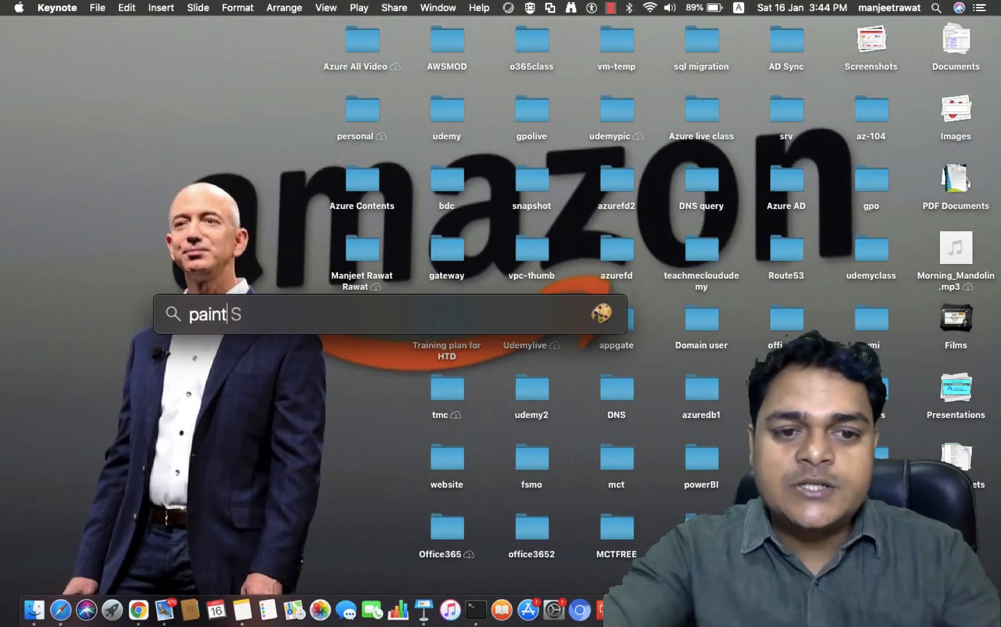
key("Return")
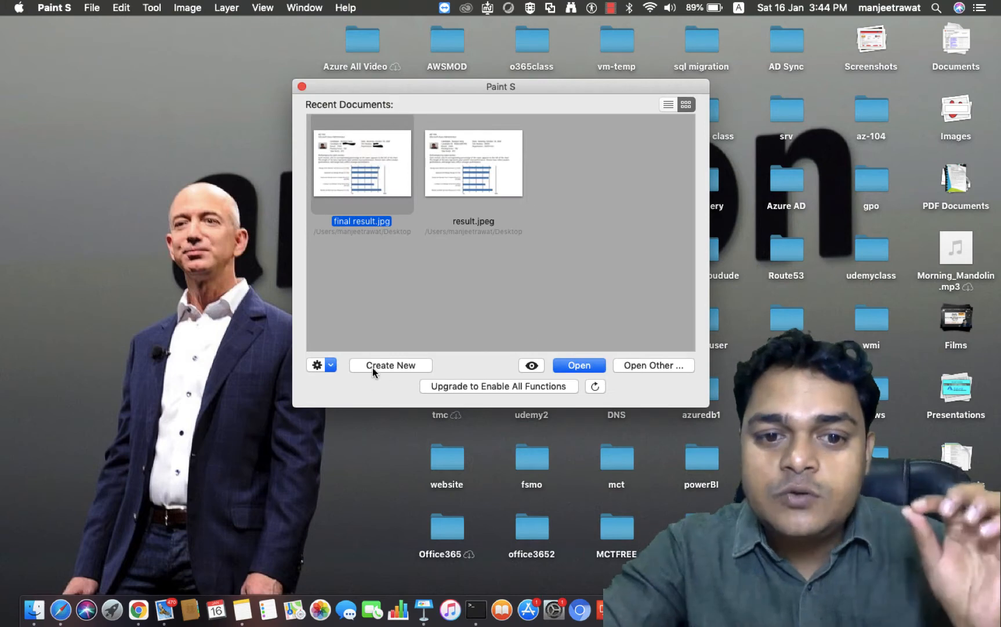
Step: Create a new blank image at the 1024 × 768 pixel preset
left_click(382, 363)
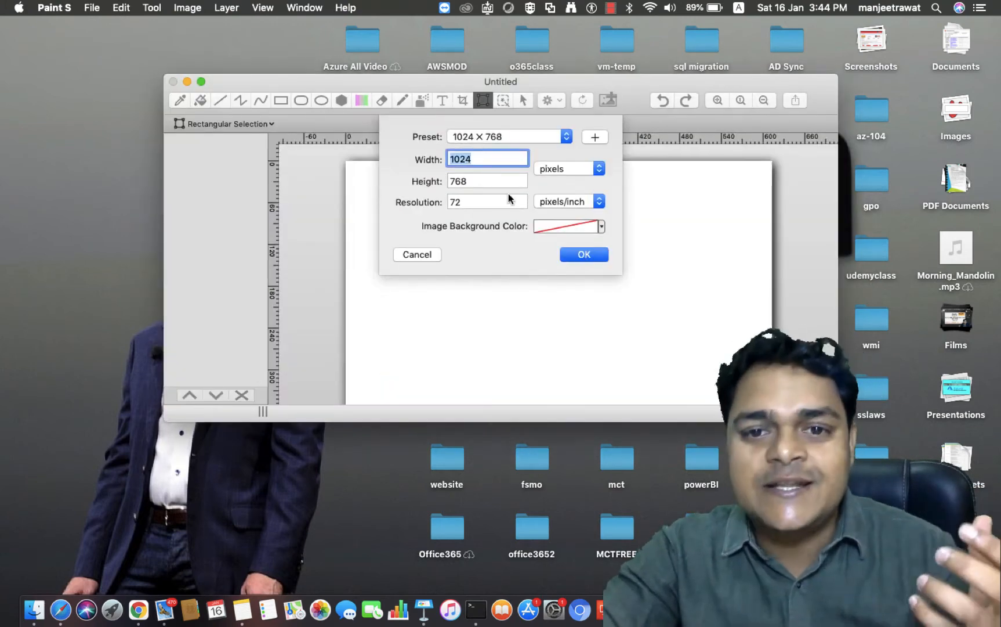
left_click(586, 259)
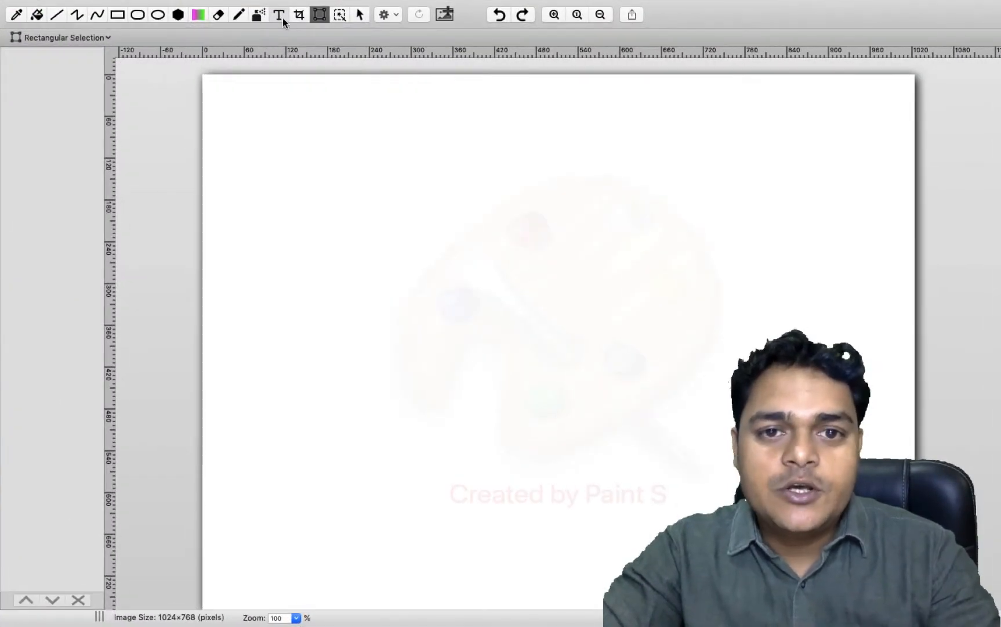
Step: Add the title text "Azure Front Door" in a text box near the top centre of the canvas
left_click(279, 15)
left_click_drag(413, 108, 644, 151)
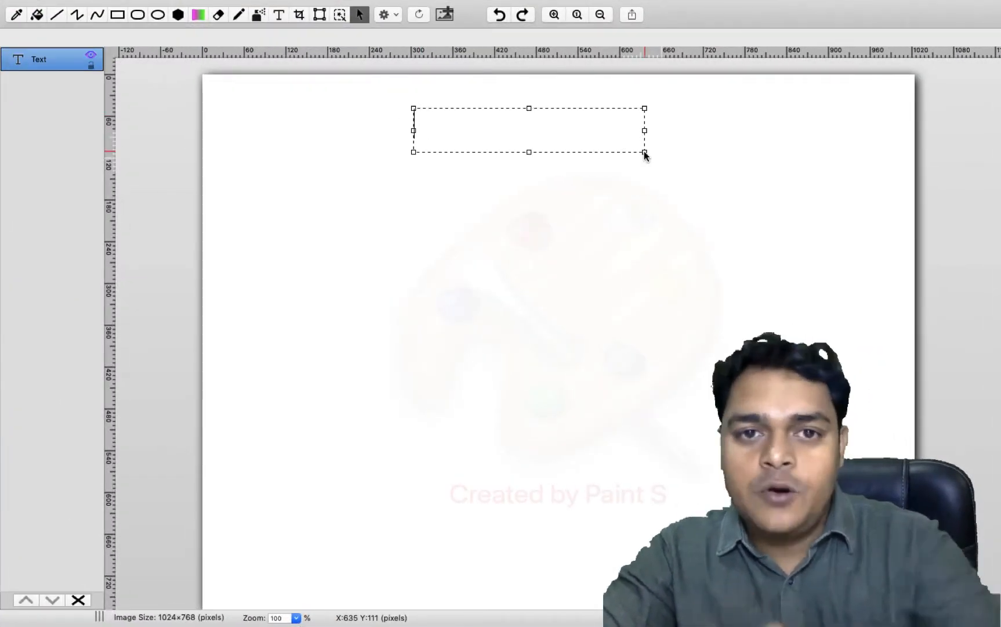
type("Azure")
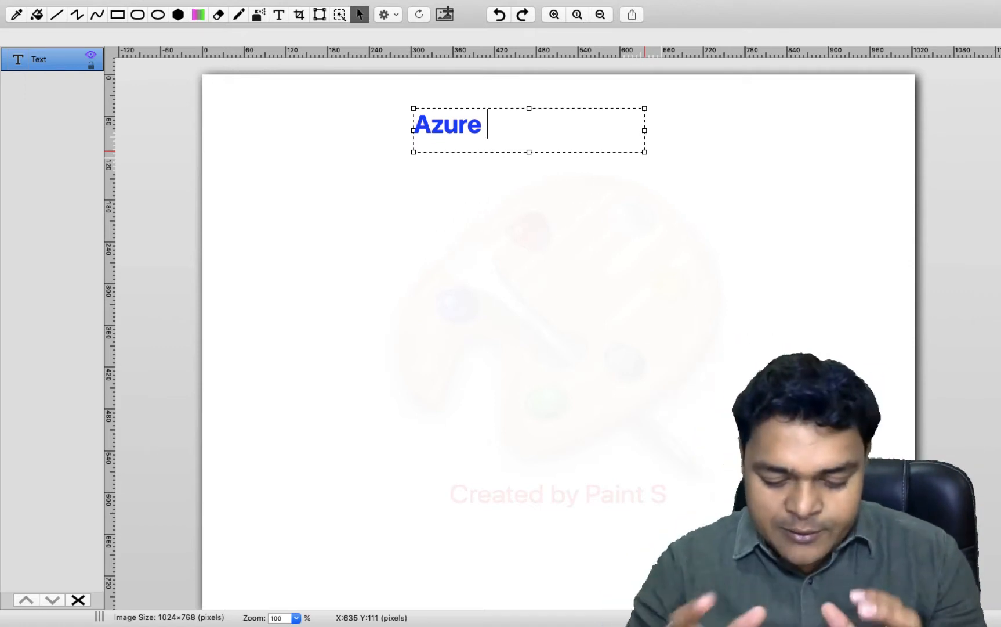
type("F")
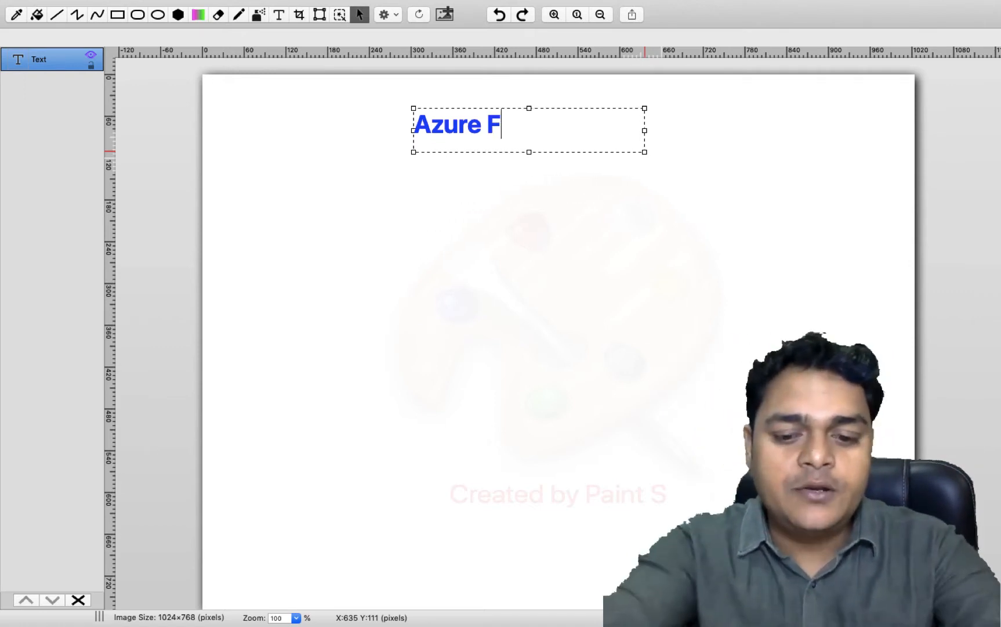
type("ront Door")
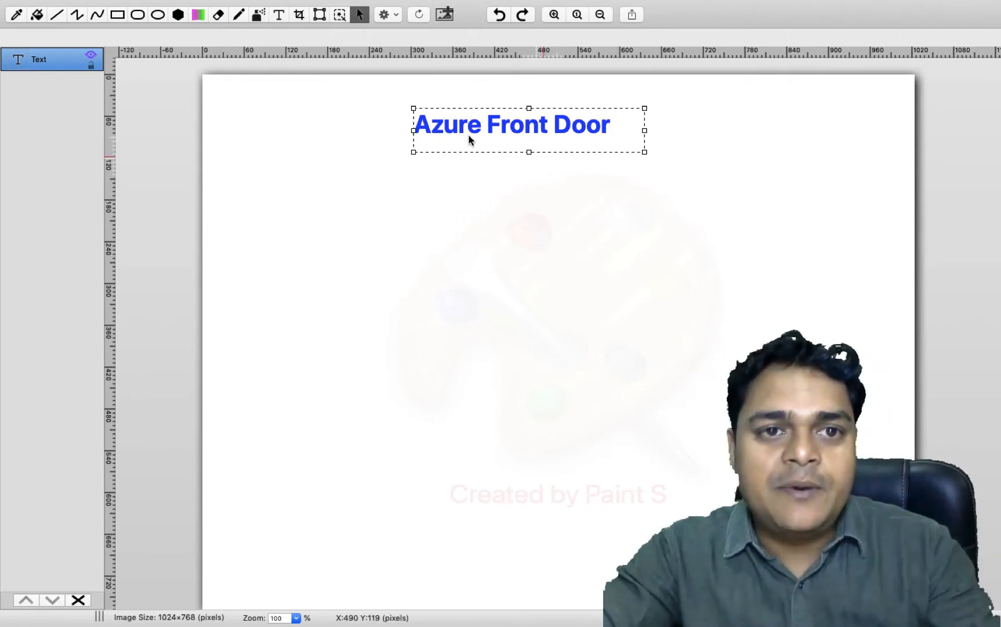
Step: Draw a rectangle framing the "Azure Front Door" title
left_click(117, 15)
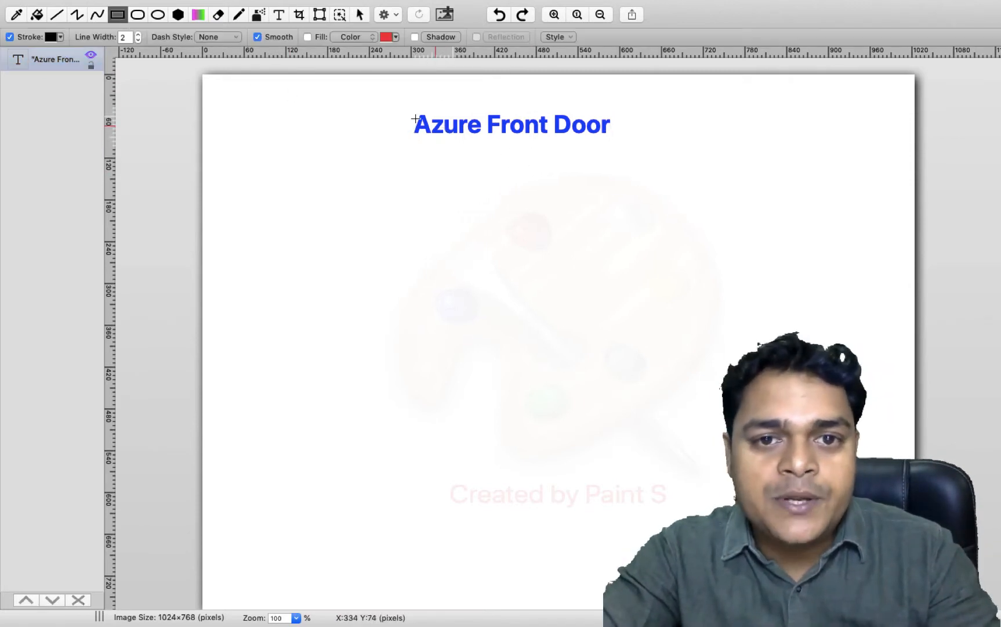
mouse_move(400, 108)
left_mouse_down()
mouse_move(593, 156)
mouse_move(638, 157)
left_mouse_up()
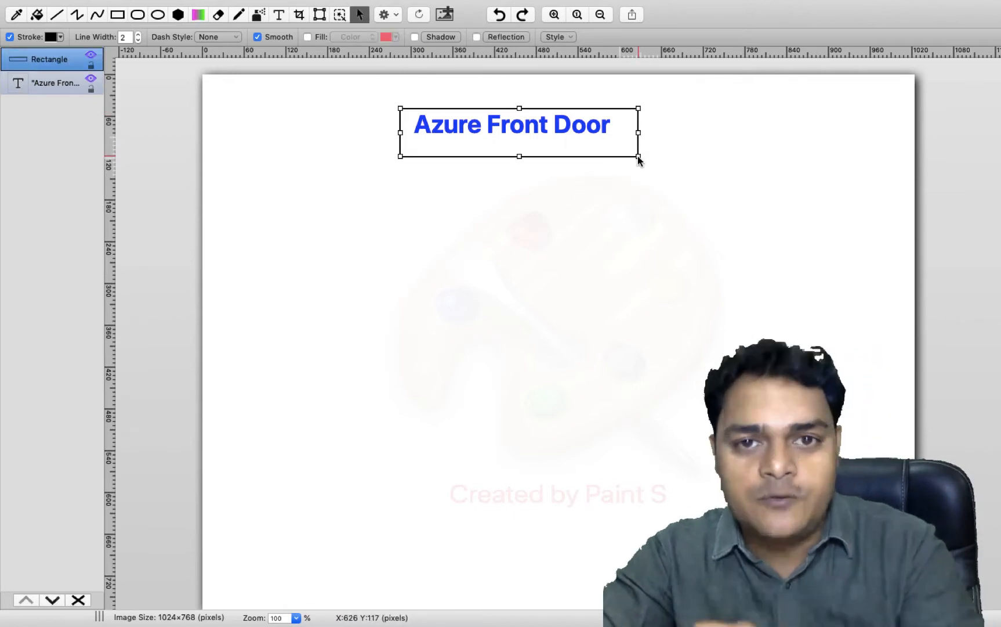
Step: Draw a tall rounded rectangle at the canvas centre and two ellipses on the right side
left_click(137, 15)
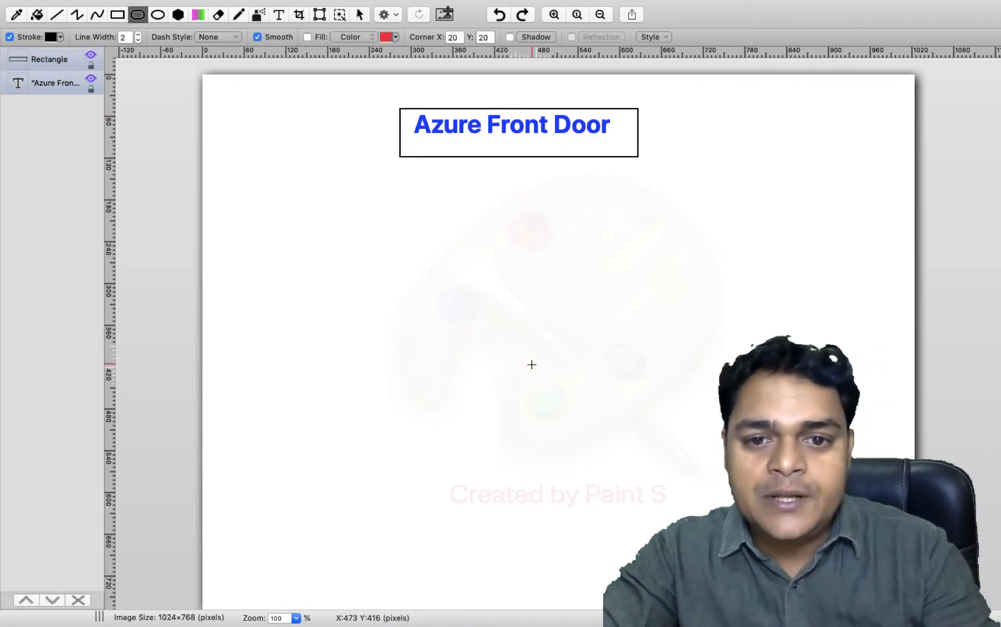
left_click_drag(474, 313, 569, 447)
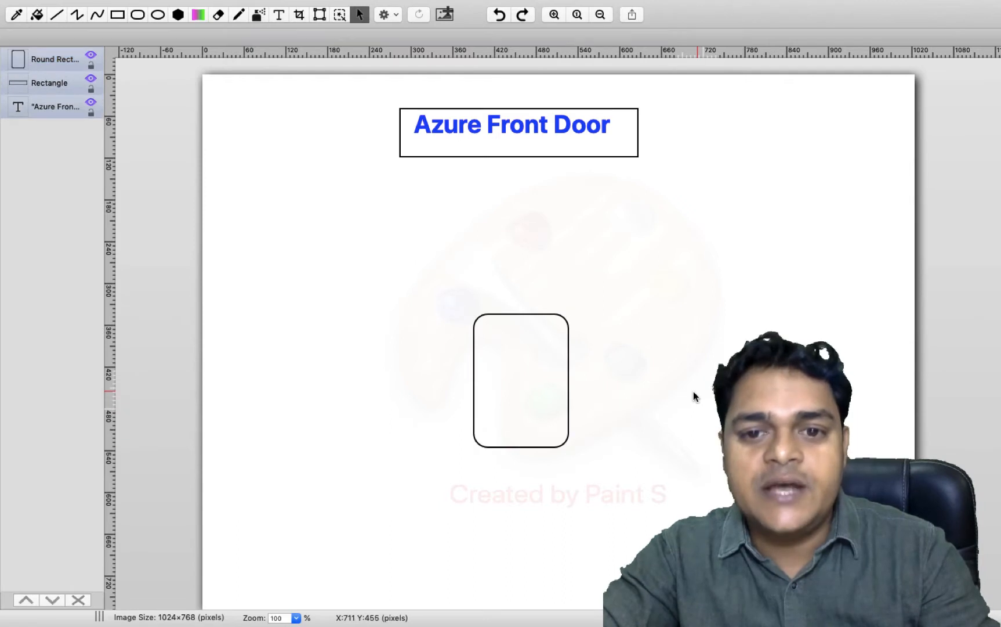
left_click(158, 15)
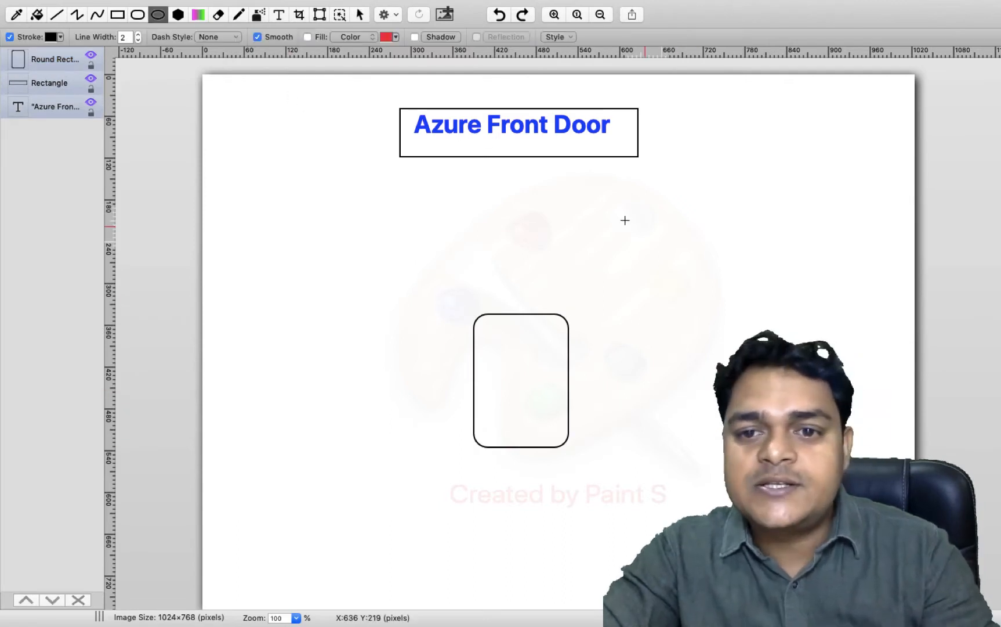
left_click_drag(712, 183, 836, 273)
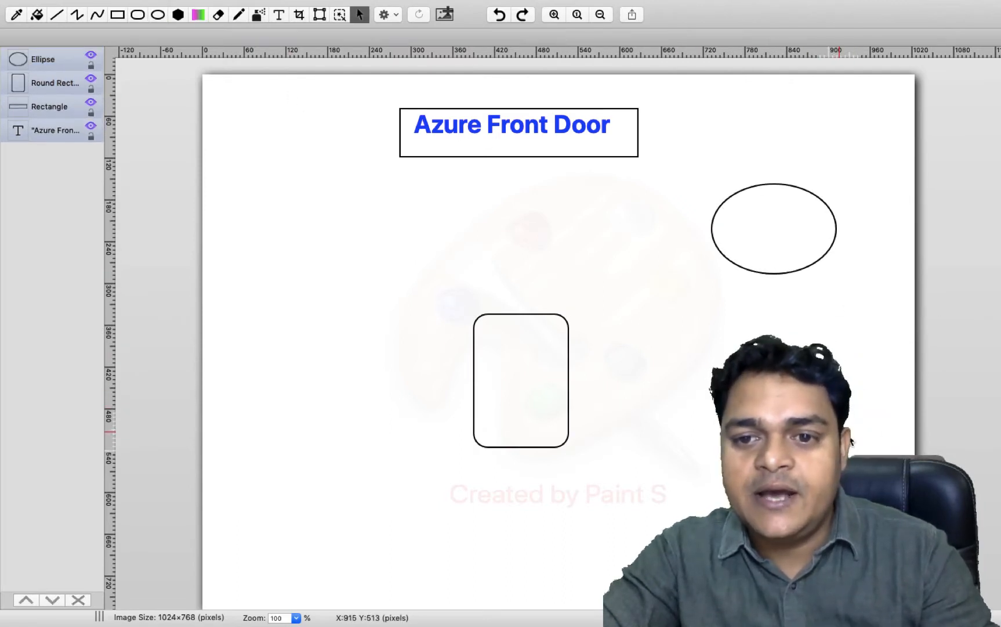
left_click_drag(715, 352, 871, 441)
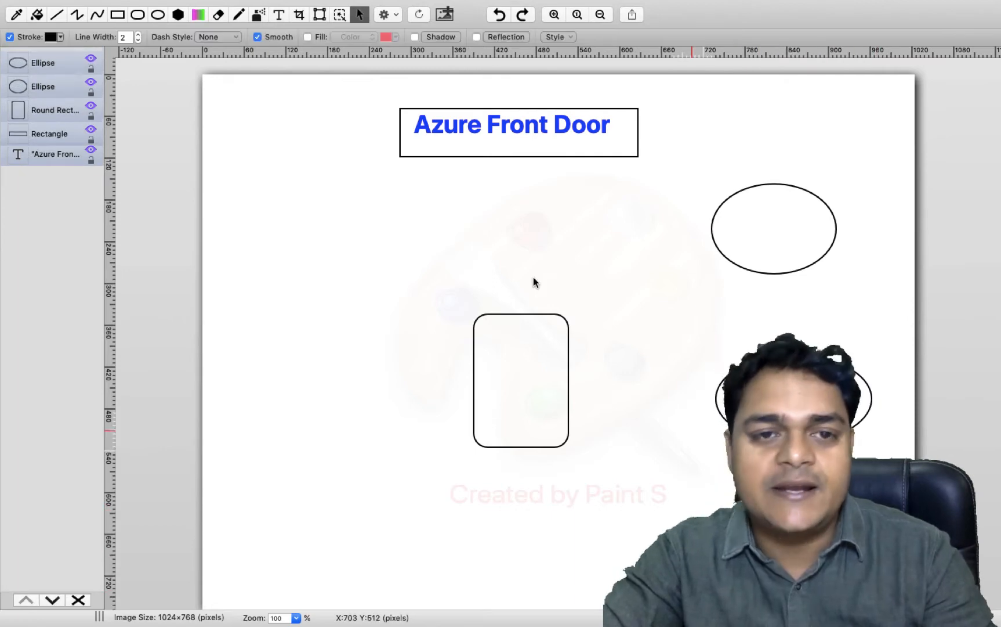
Step: Add a text box on the left listing Storage, WebApp, VM and Custom on widely spaced lines
left_click(280, 15)
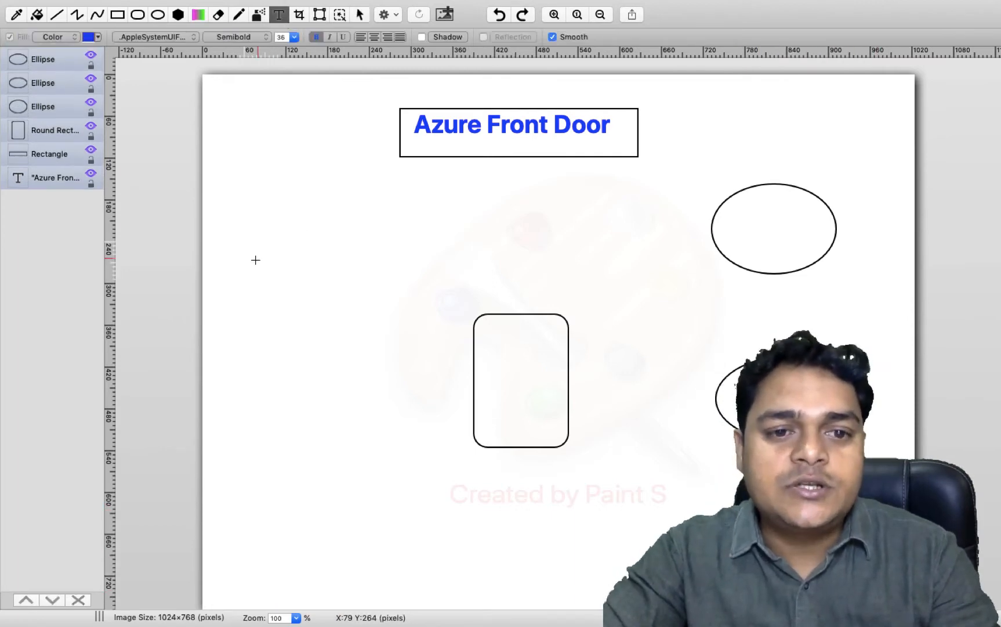
left_click_drag(254, 260, 418, 567)
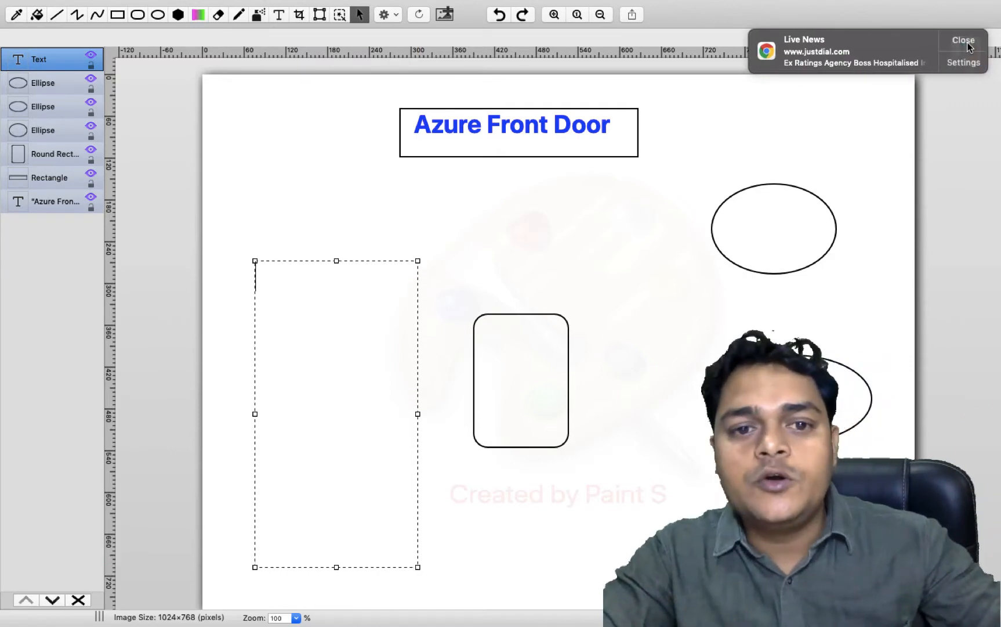
left_click(281, 297)
type("S")
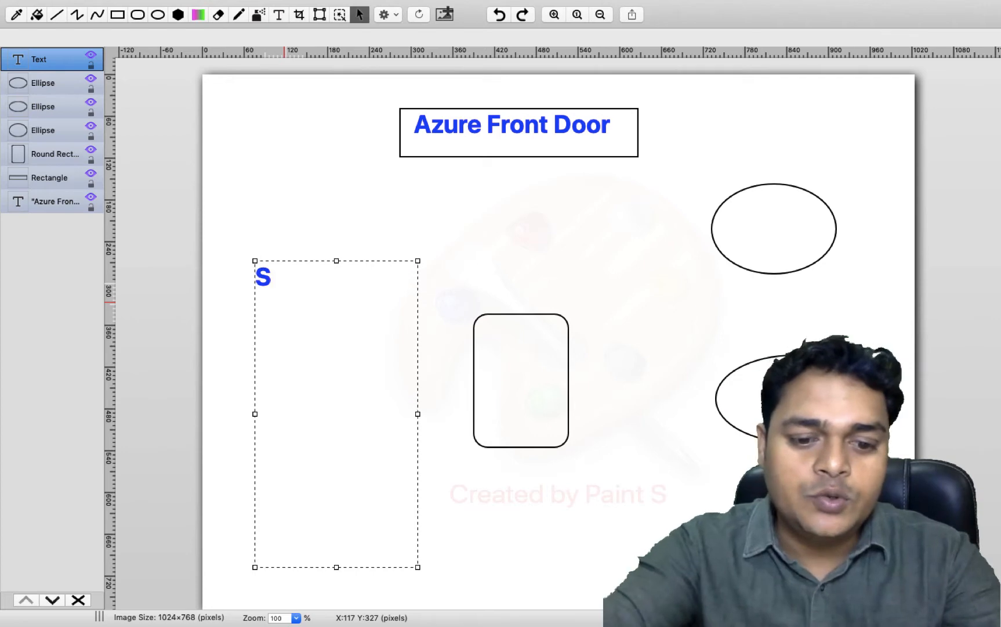
type("torage")
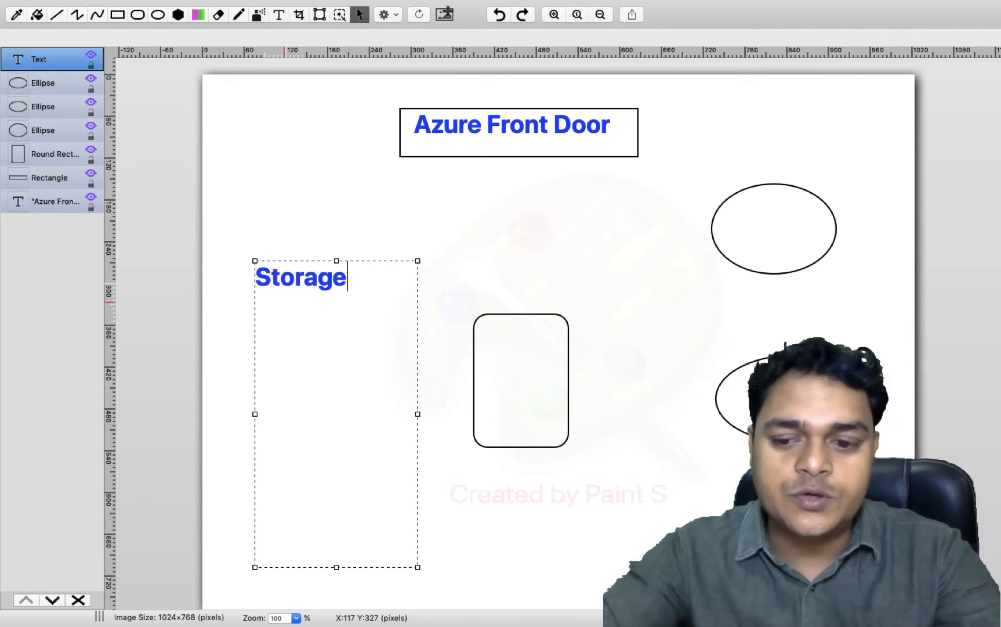
key("Return")
key("Return")
key("Return")
type("WebApp")
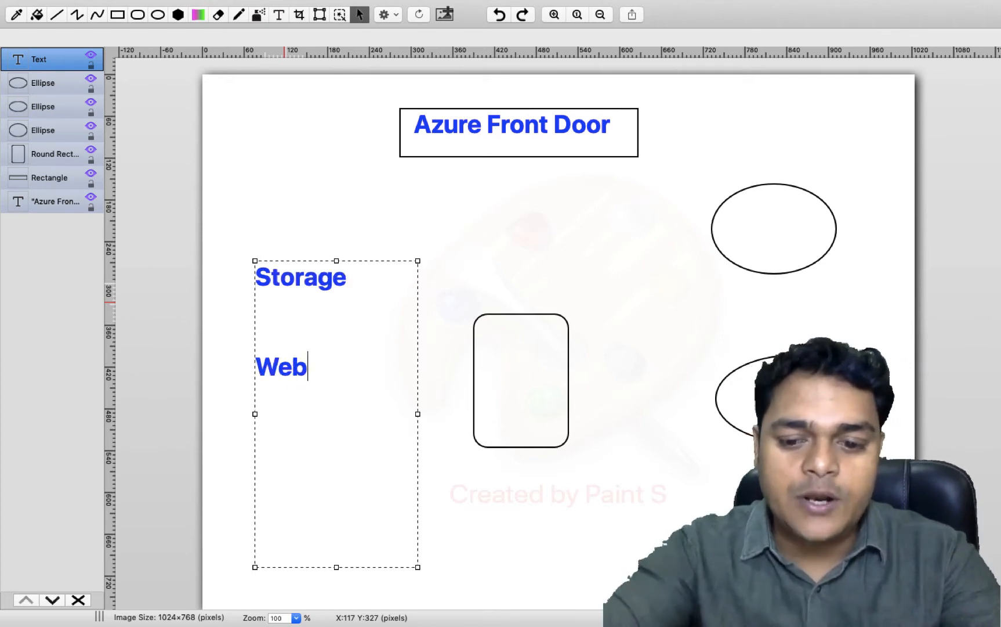
key("Return")
key("Return")
key("Return")
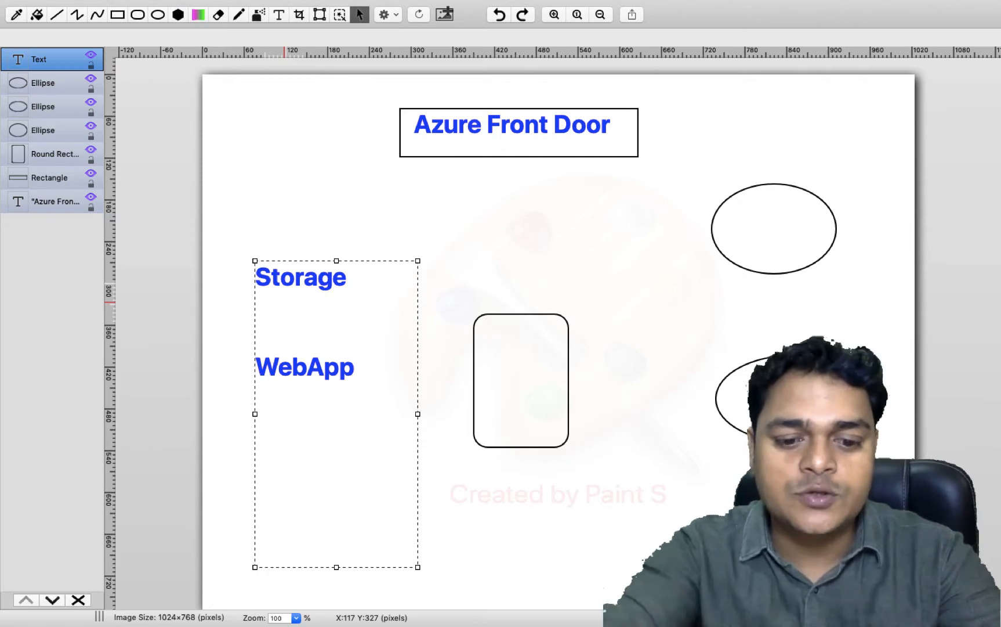
type("VM")
key("Return")
key("Return")
key("Return")
type("C")
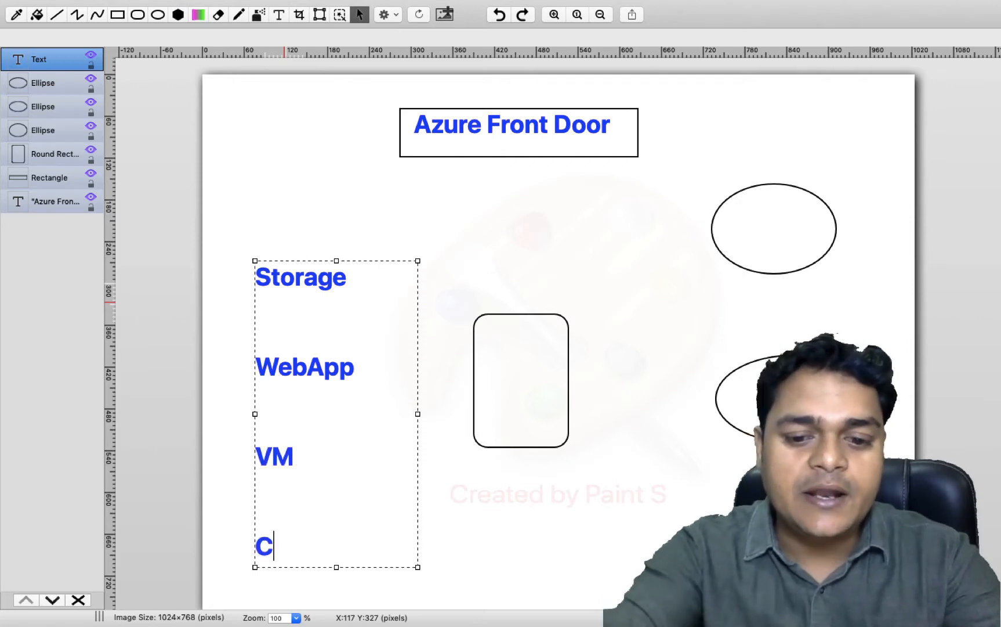
type("ustom")
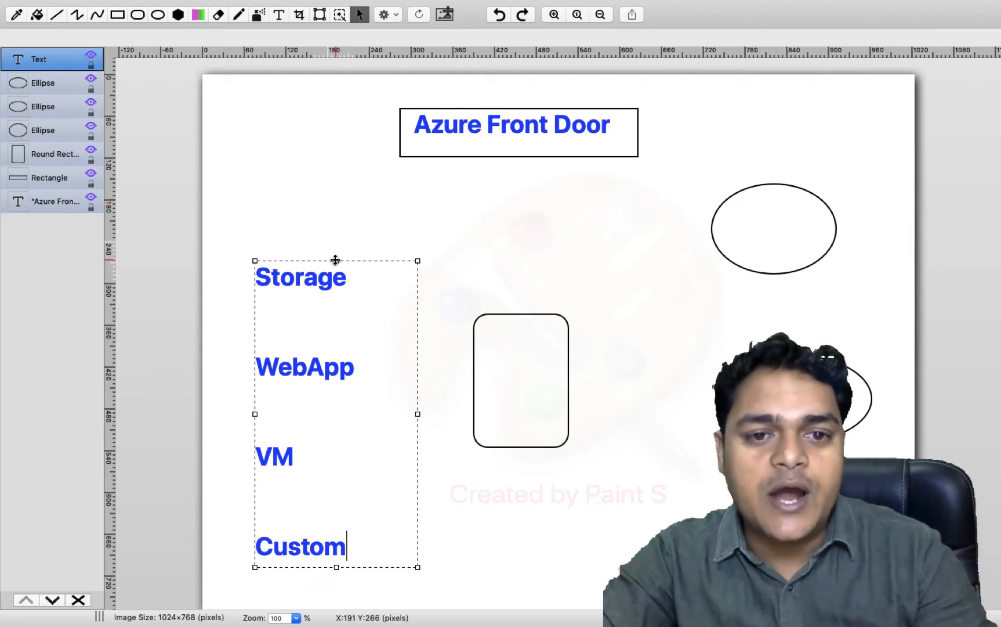
Step: Shift the list up by raising its box's top edge and recolour all the list text magenta
left_click_drag(337, 261, 332, 223)
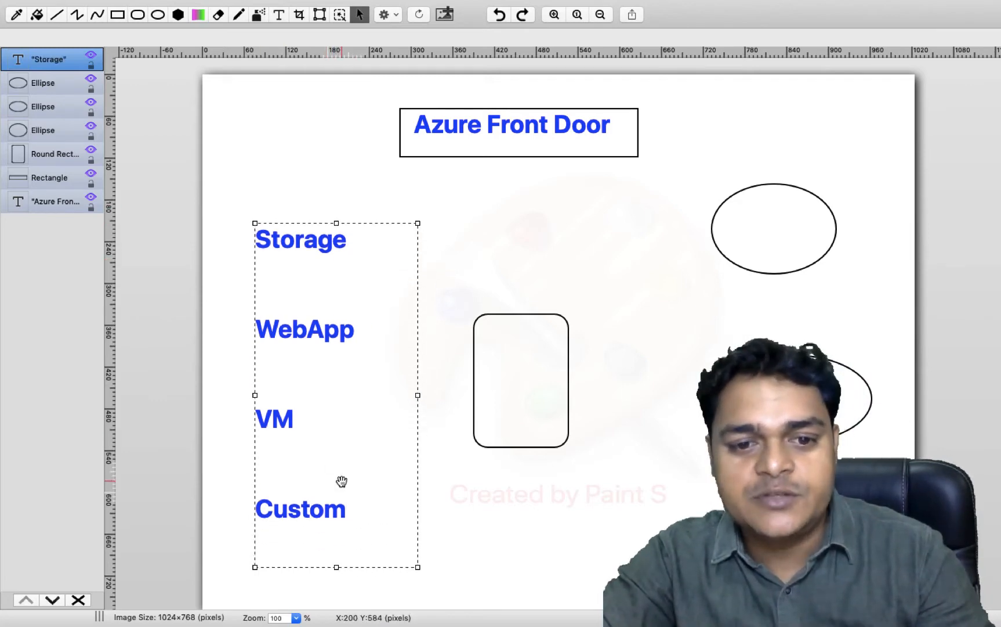
left_click_drag(368, 514, 141, 118)
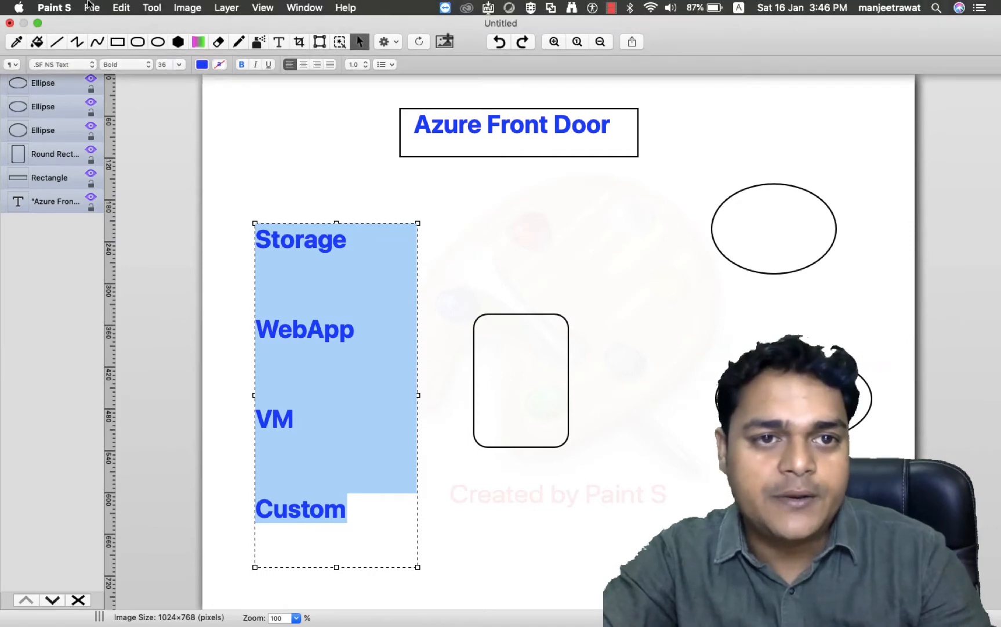
left_click(202, 65)
left_click(207, 90)
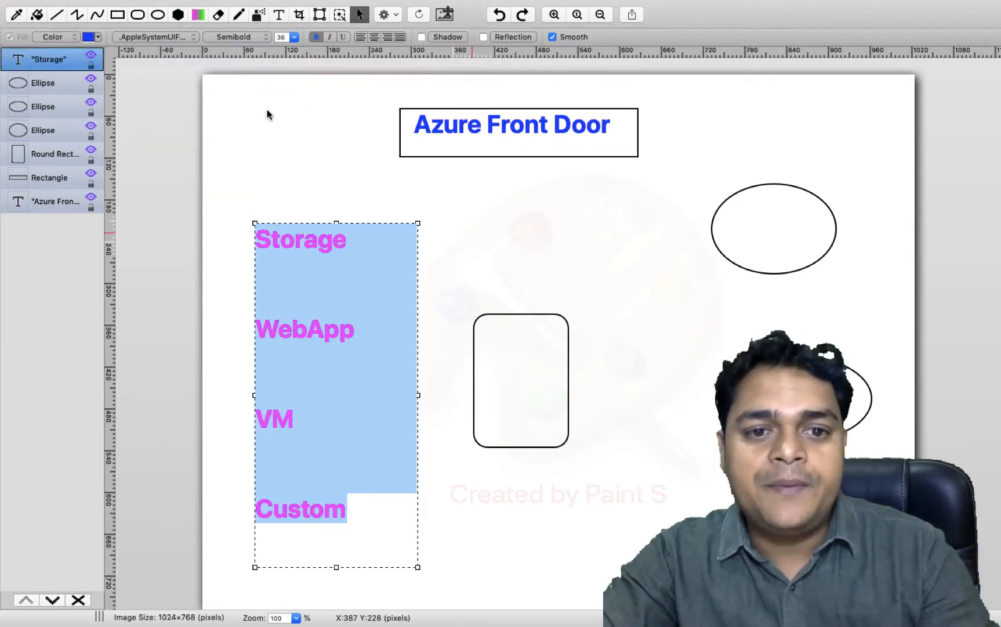
left_click(456, 216)
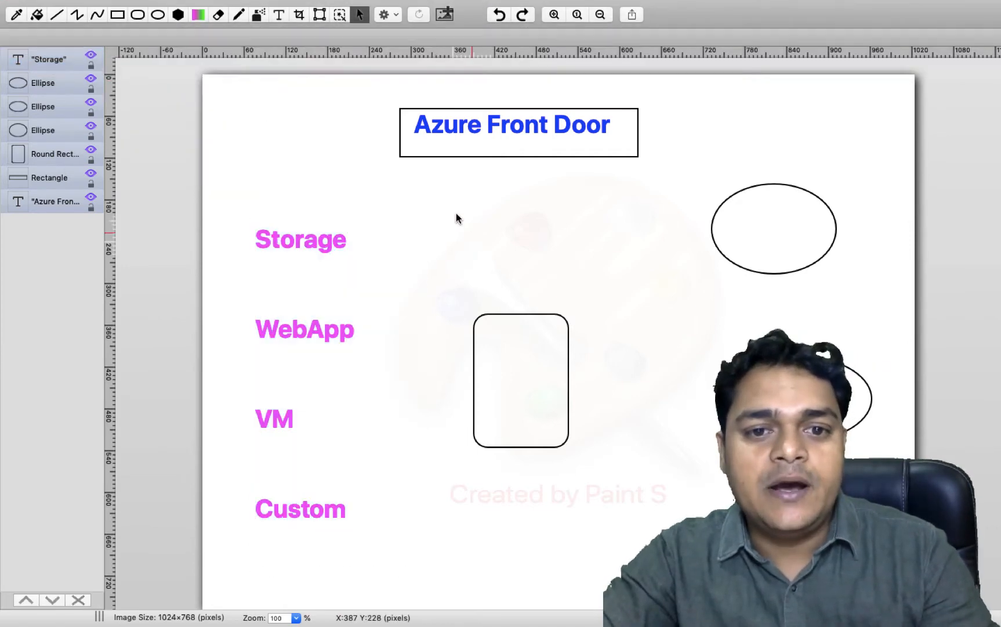
Step: Draw a rectangle around each of the four labels Storage, WebApp, VM and Custom
left_click(117, 14)
left_click_drag(244, 222, 376, 264)
mouse_move(240, 306)
left_mouse_down()
mouse_move(346, 361)
mouse_move(393, 354)
left_mouse_up()
mouse_move(241, 383)
left_mouse_down()
mouse_move(285, 432)
mouse_move(404, 434)
left_mouse_up()
left_click_drag(237, 483, 387, 523)
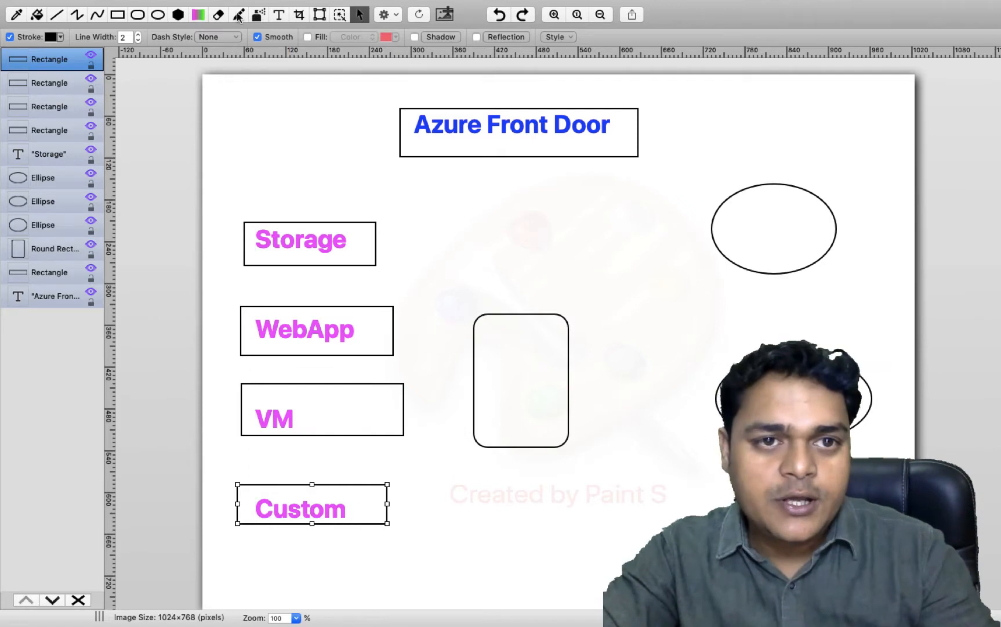
Step: Sketch arrows from Storage and WebApp into the central box and three arrows from it toward the right
left_click(239, 15)
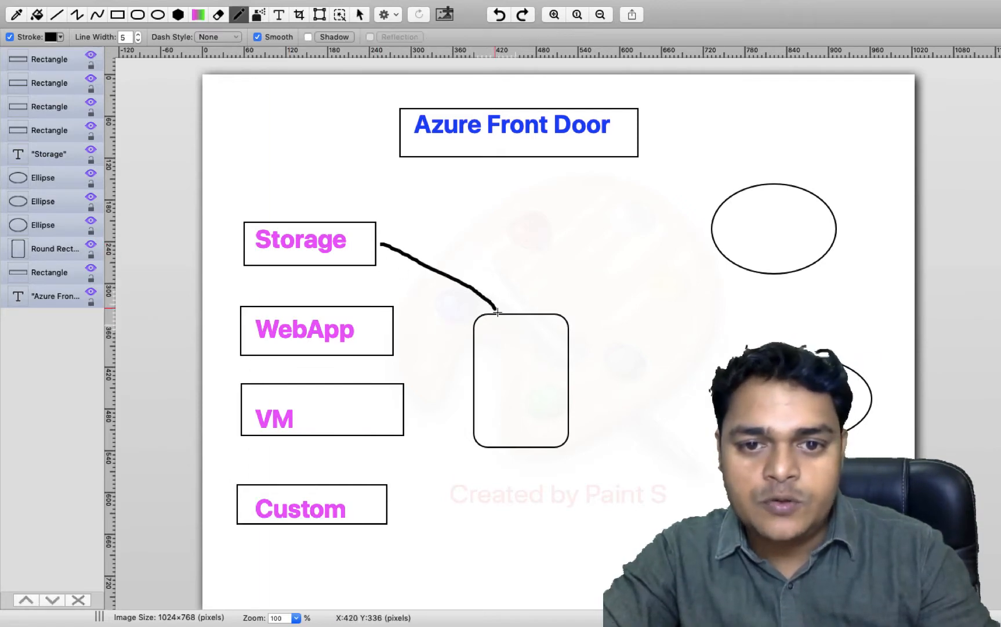
left_click_drag(498, 314, 503, 303)
left_click_drag(395, 329, 467, 348)
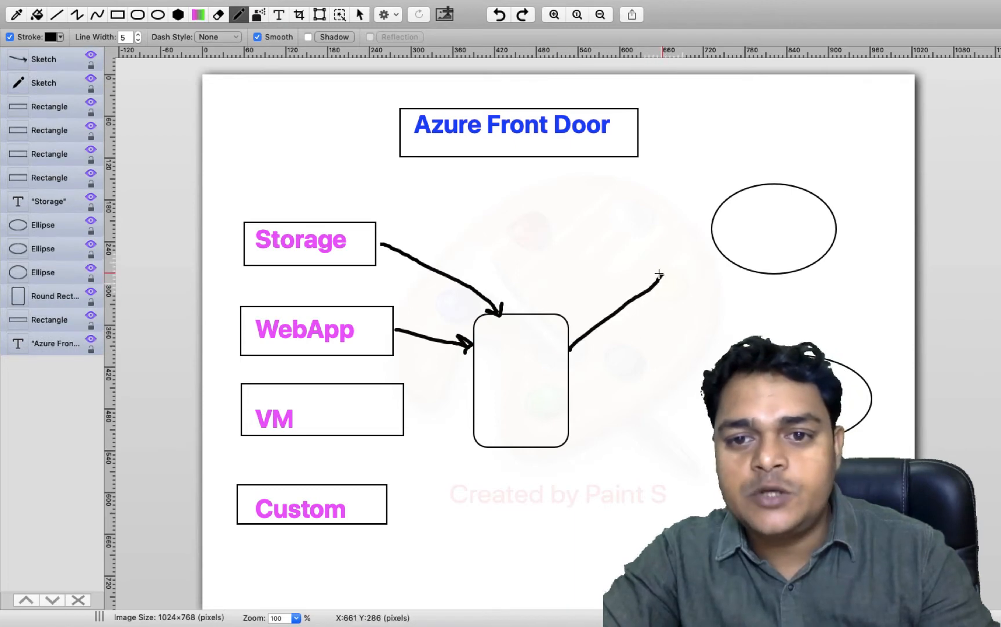
left_click_drag(667, 286, 667, 288)
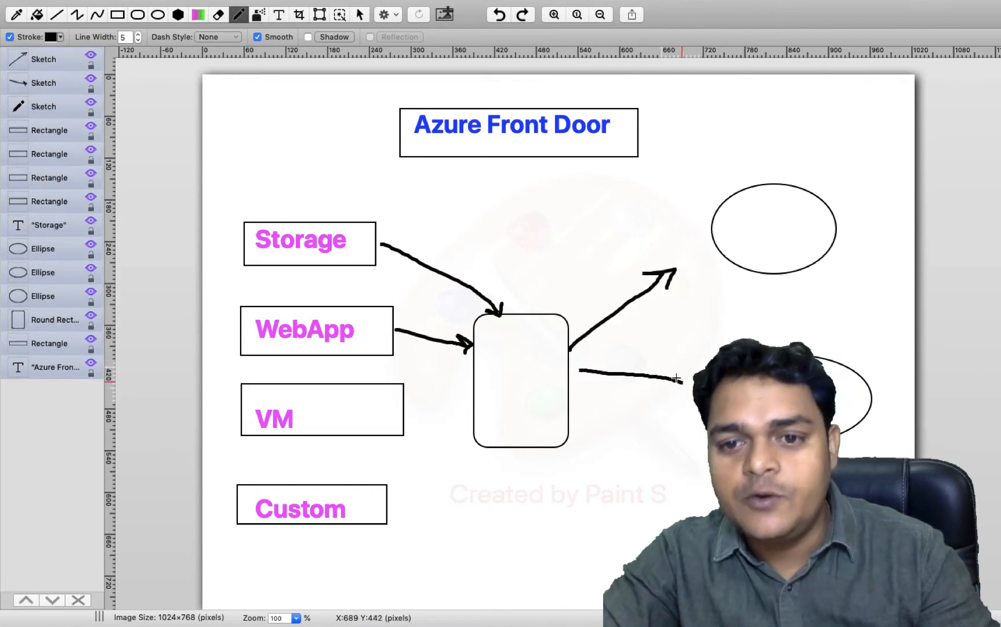
left_click_drag(682, 385, 684, 383)
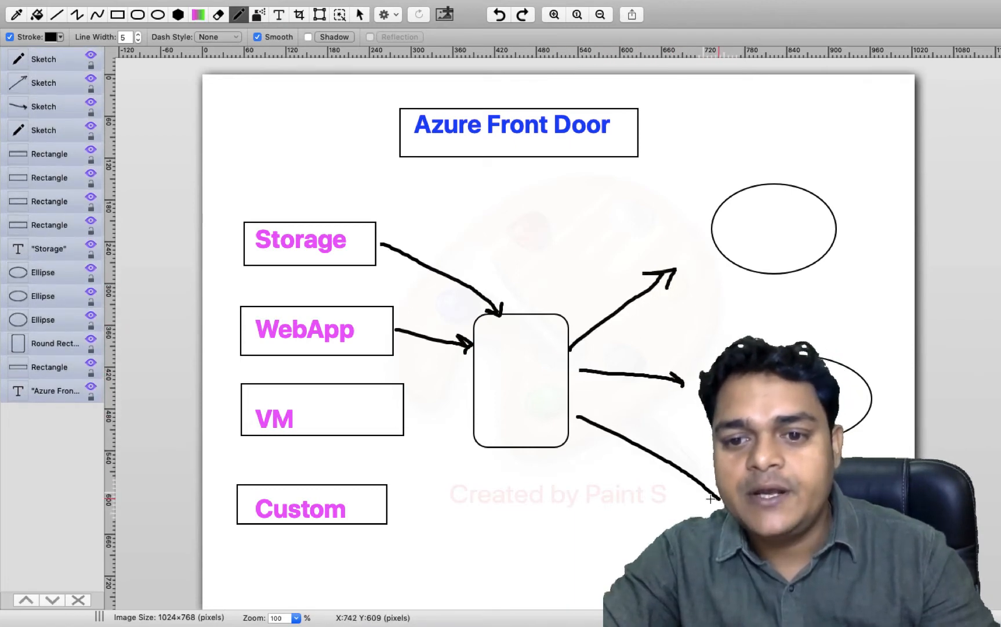
left_click_drag(708, 479, 708, 479)
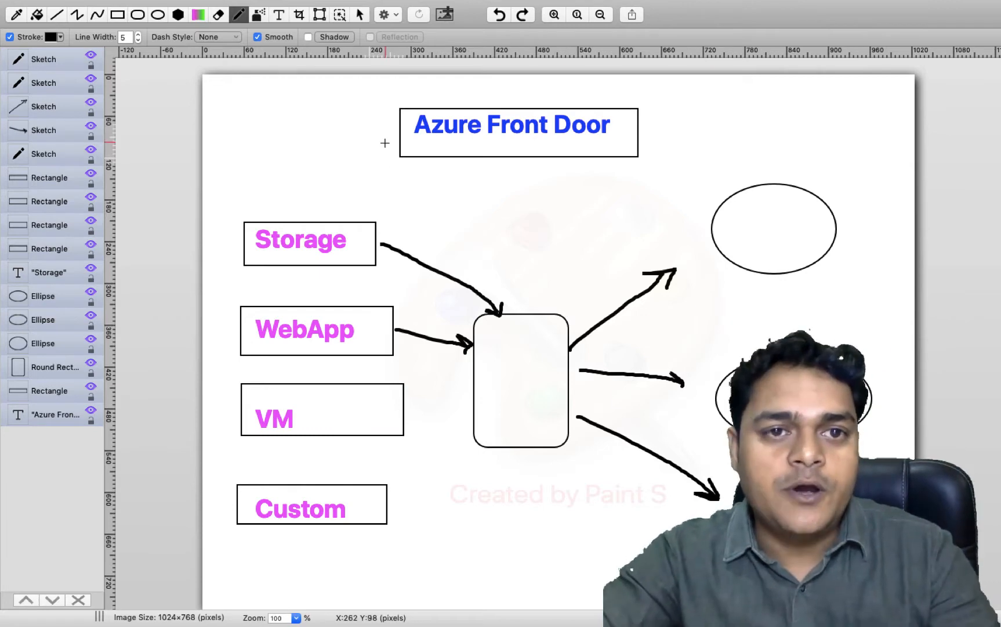
Step: Label the central box with the text "Azure front door" below it and enlarge that text box downward
left_click(279, 15)
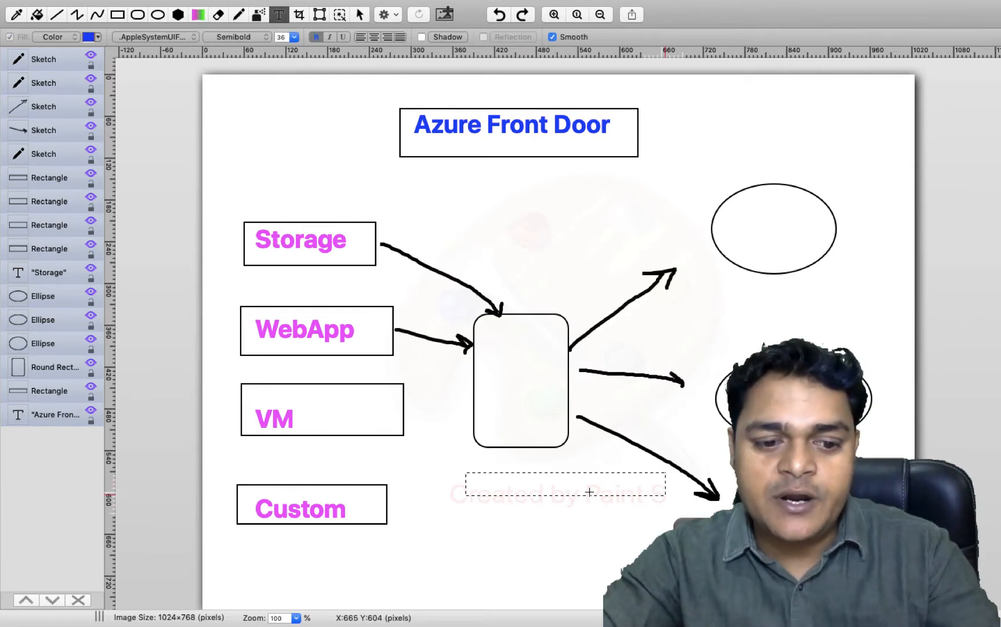
type("Azure fro")
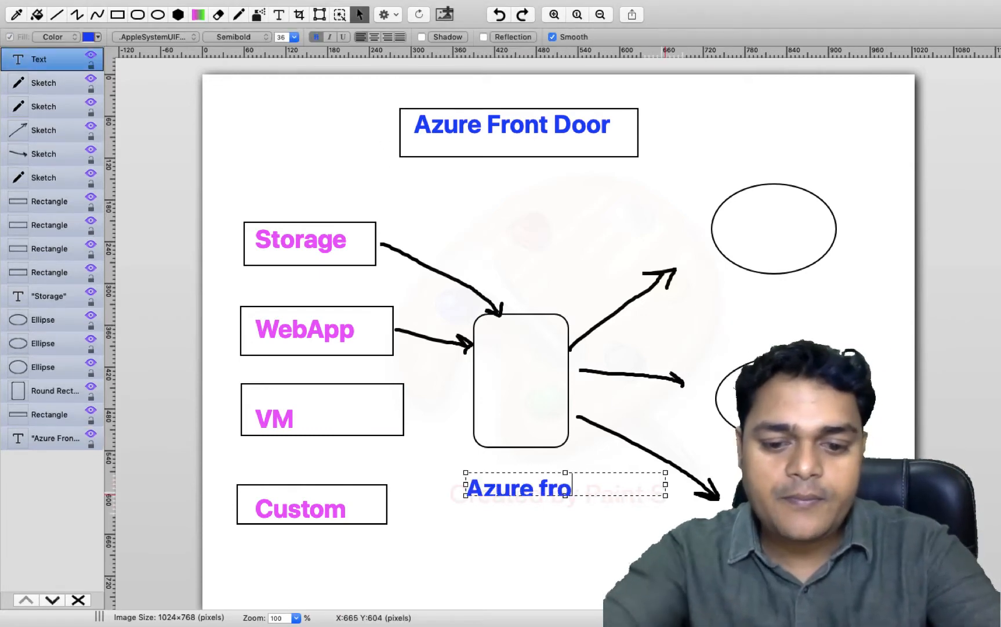
type("nt f")
type("o")
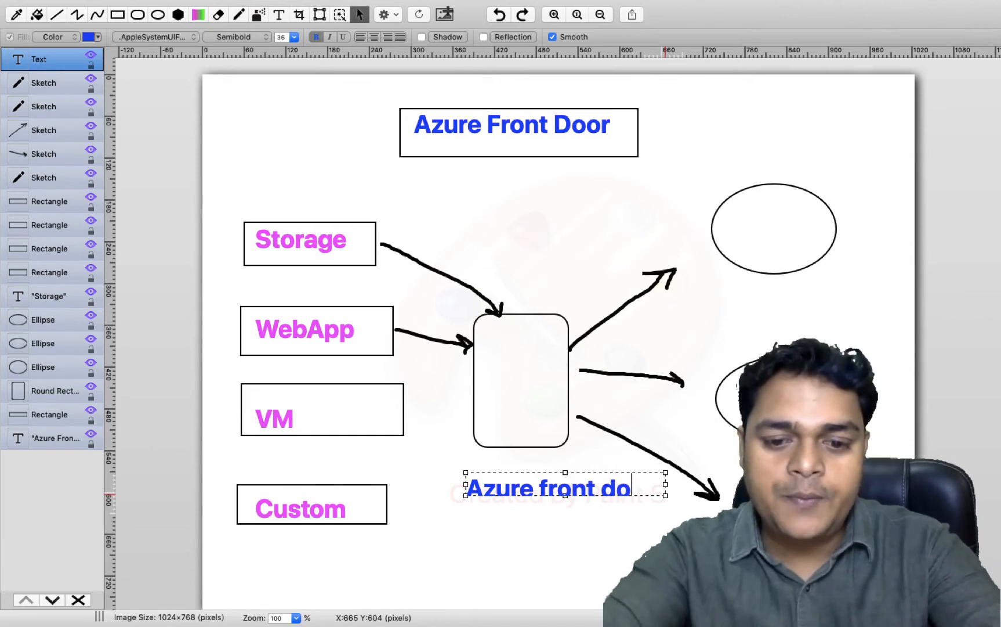
type("or")
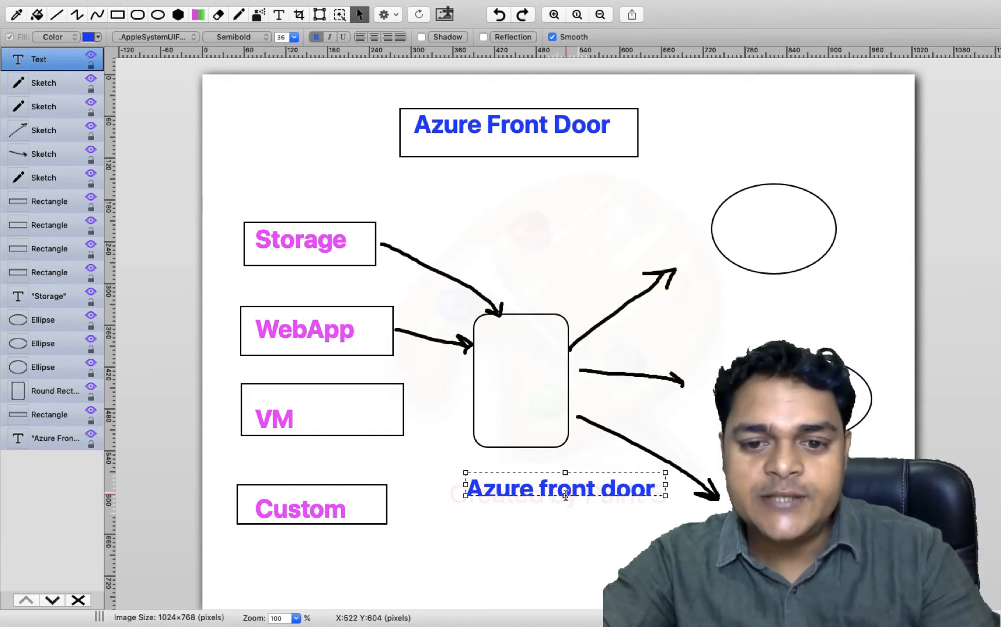
left_click_drag(565, 495, 566, 522)
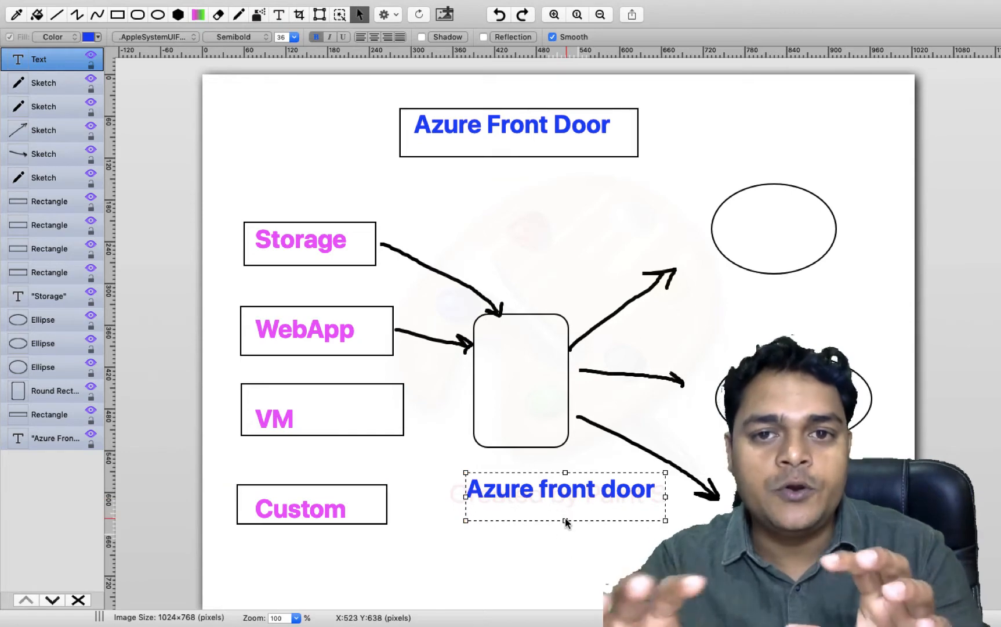
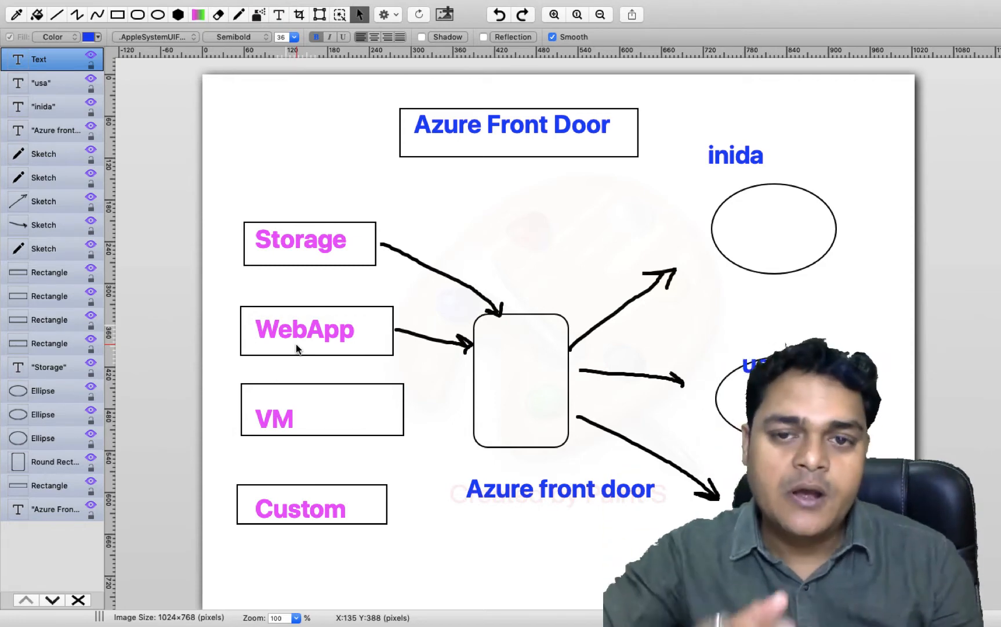
Step: Switch to the Azure portal, open All services, show the General category and dismiss the credit notification
key("ctrl+Left")
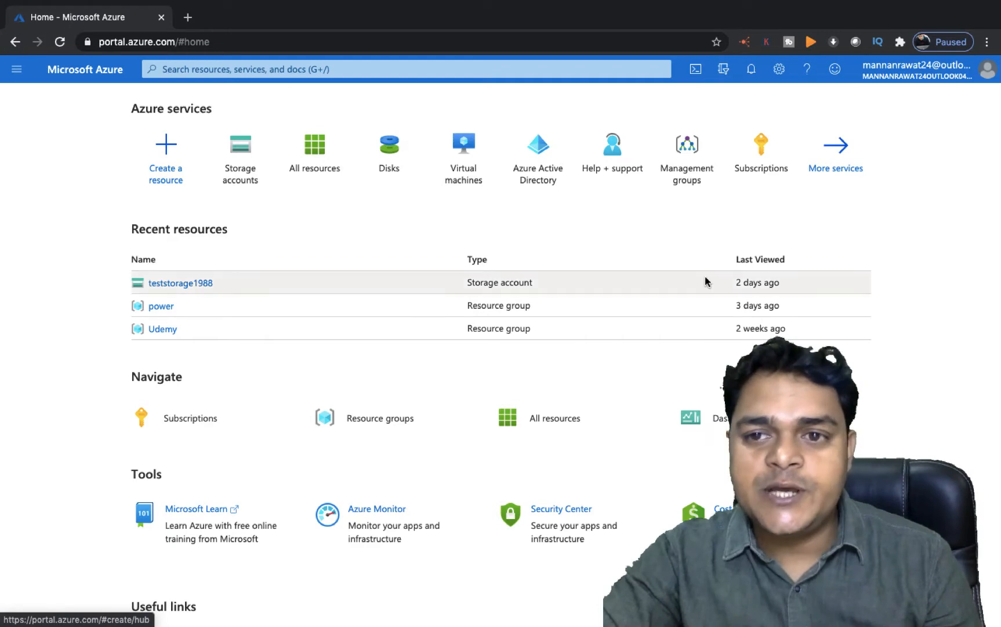
left_click(810, 172)
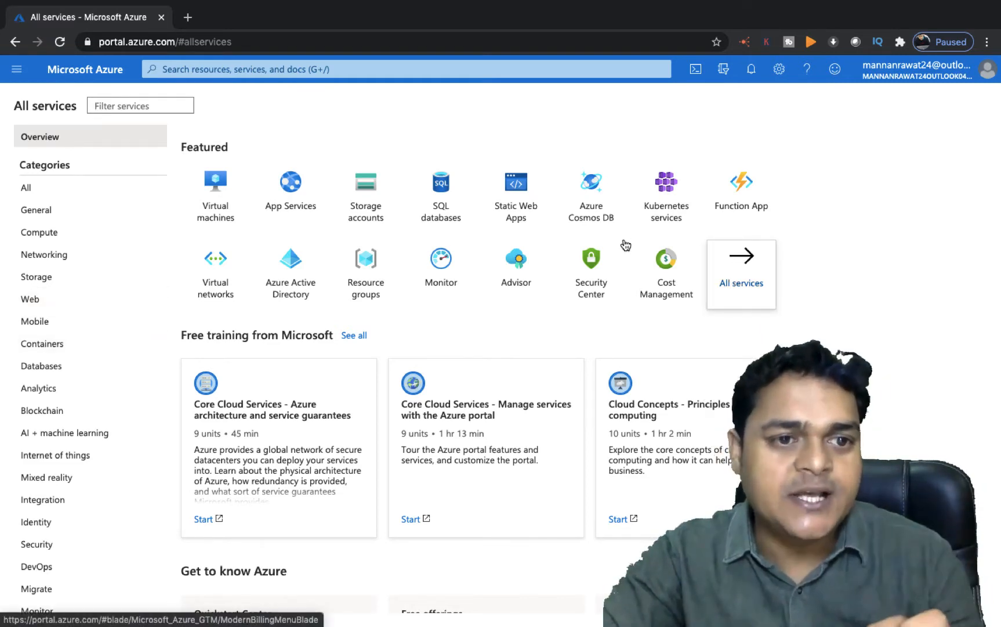
left_click(41, 212)
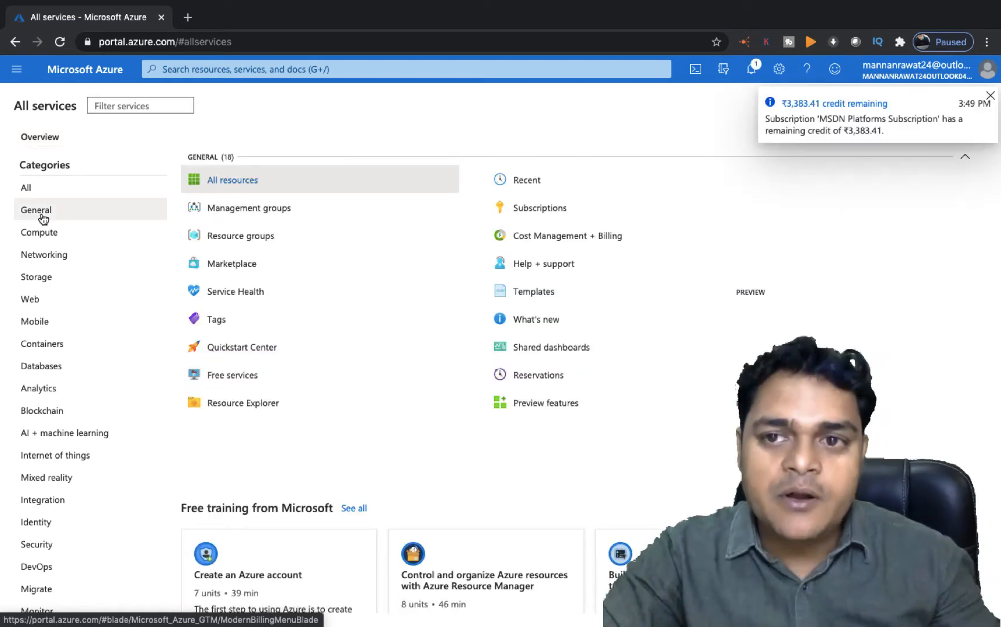
left_click(991, 96)
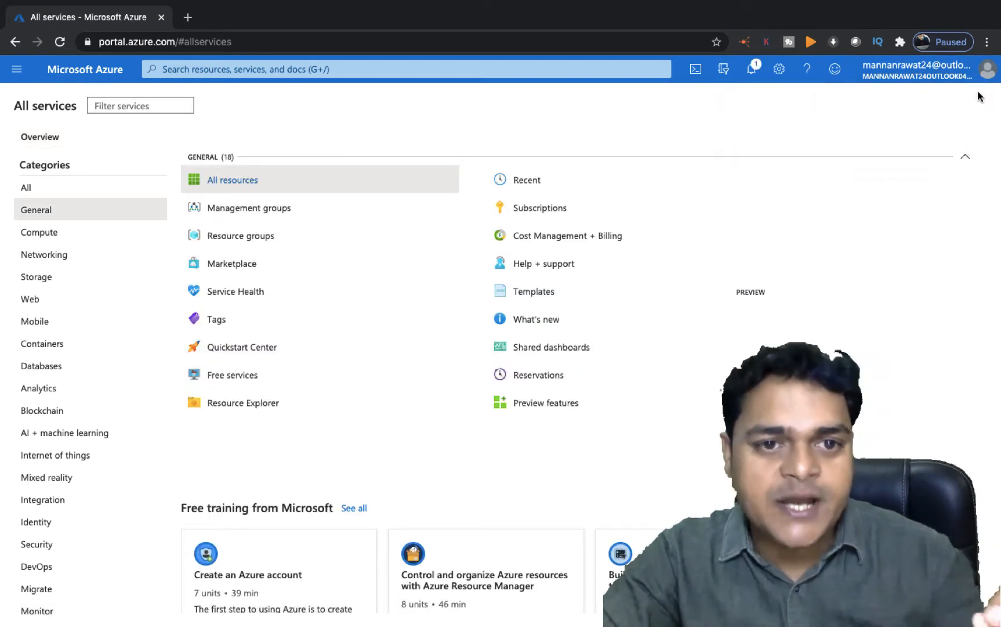
Step: Open the Marketplace, search for WordPress and start creating a WordPress app
left_click(243, 265)
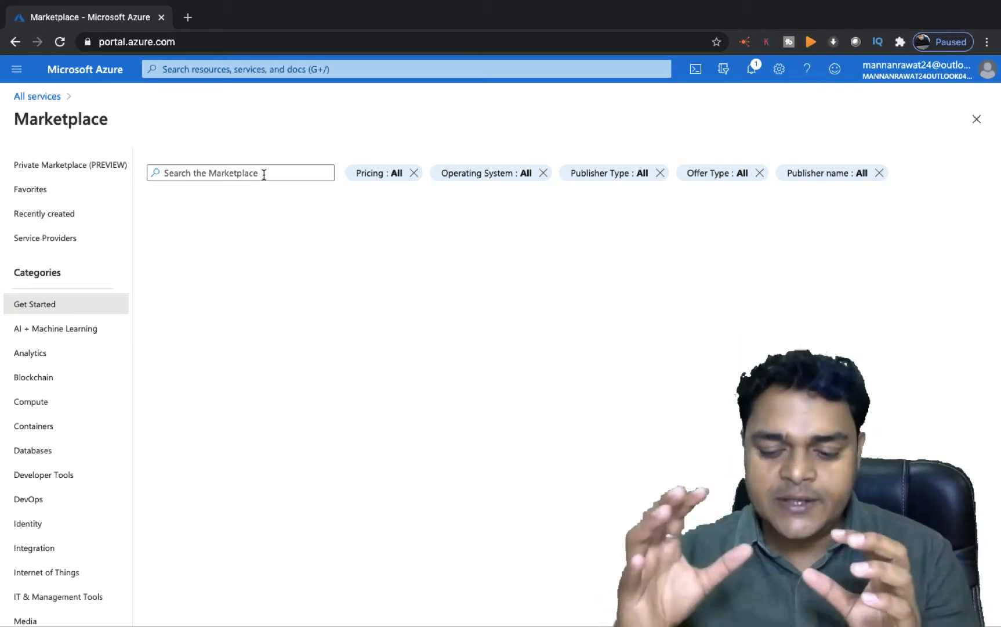
left_click(263, 173)
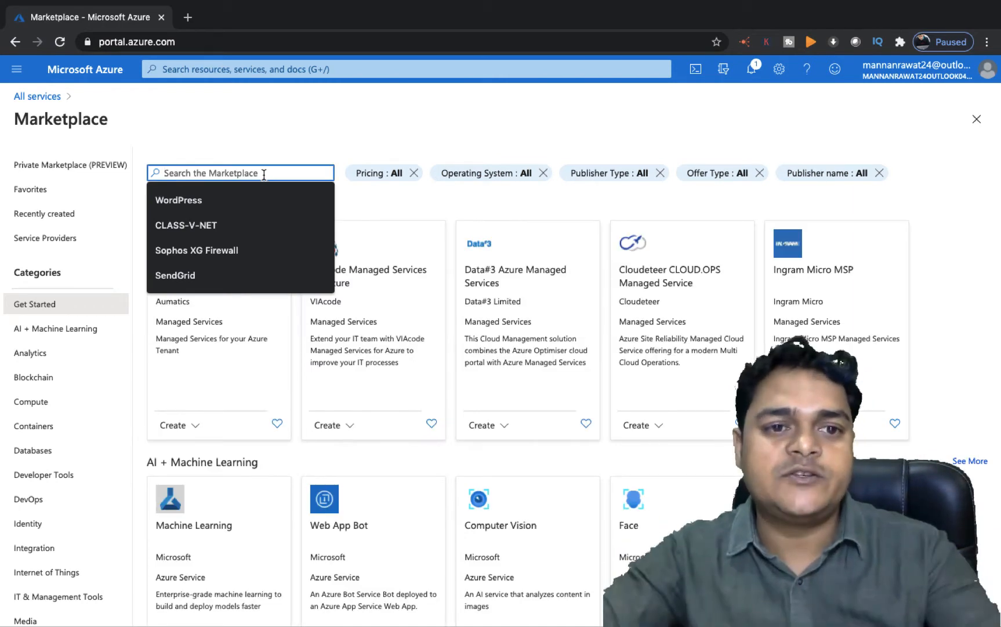
type("wordp")
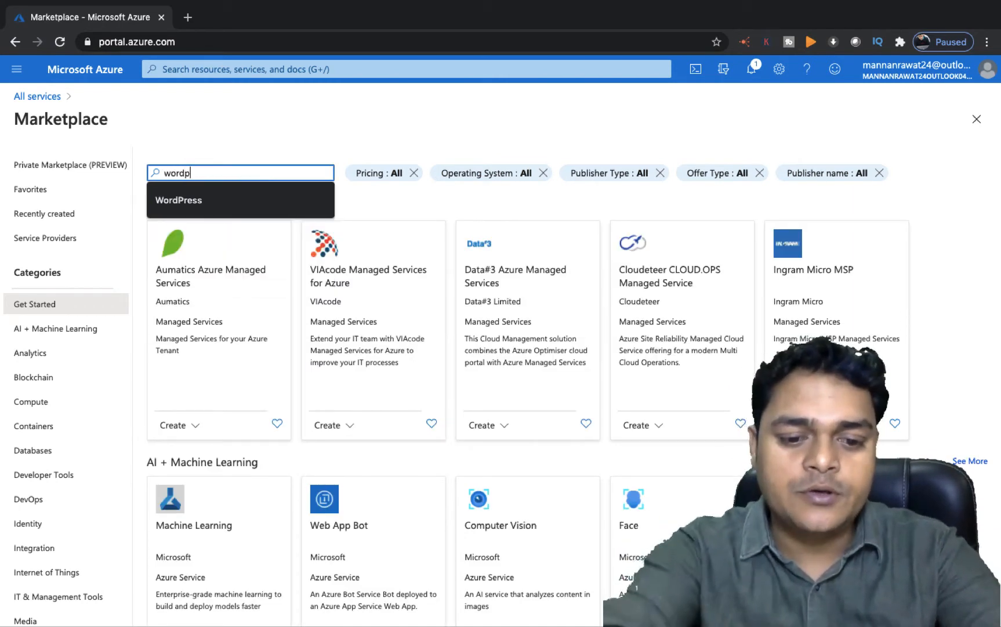
type("ress")
key("Return")
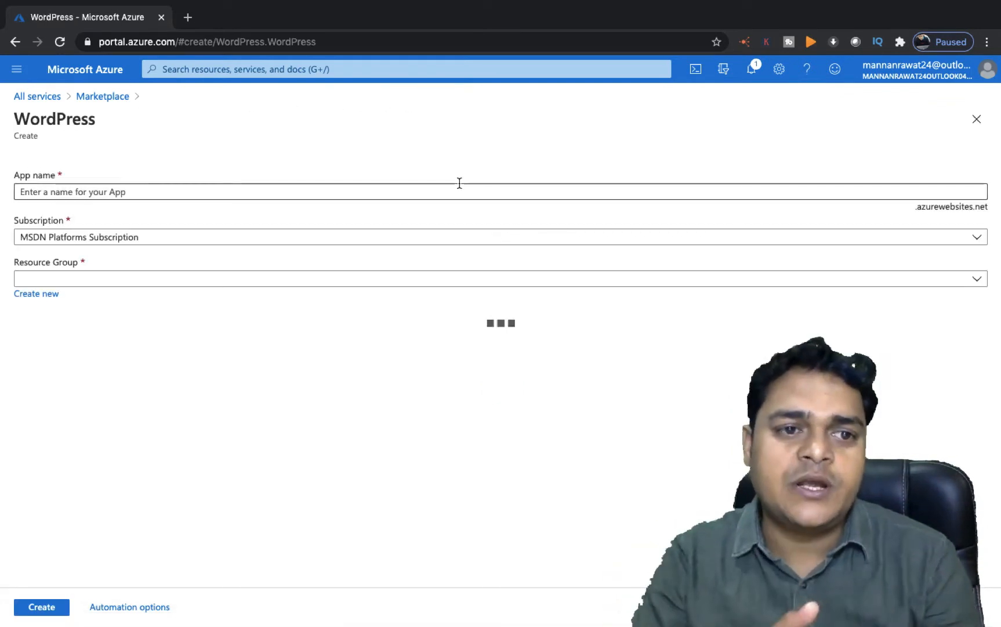
Step: Name the app testingweb1988 and choose the existing resource group power
left_click(128, 194)
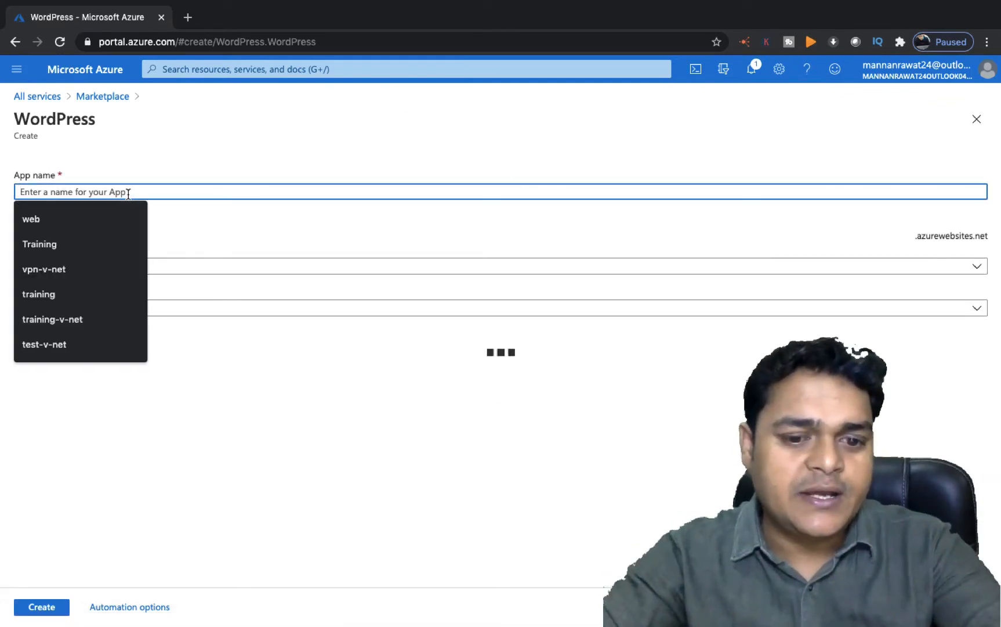
type("testo")
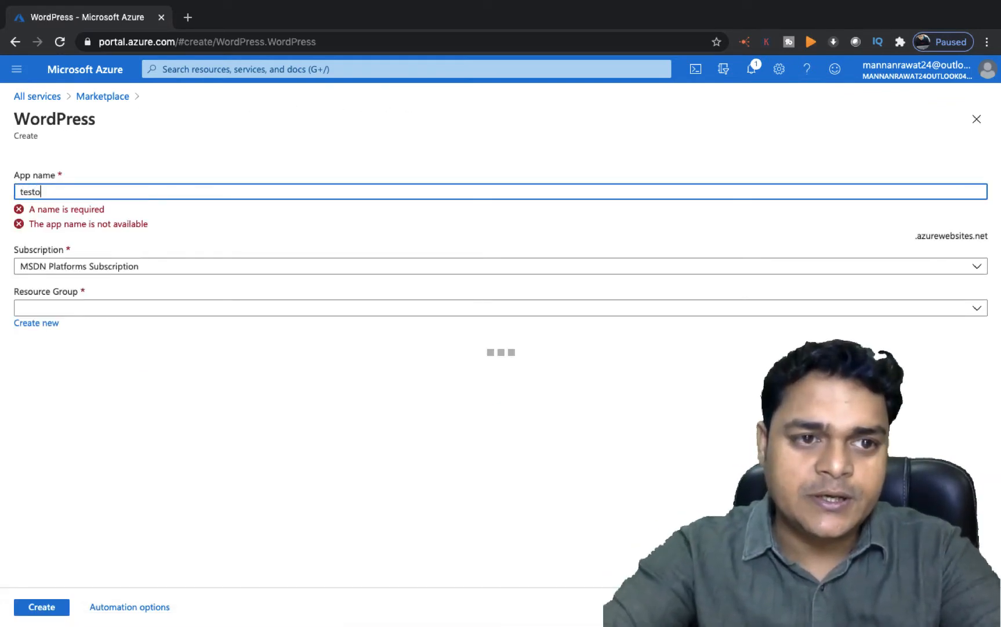
key("BackSpace")
key("BackSpace")
key("BackSpace")
key("BackSpace")
key("BackSpace")
type("test")
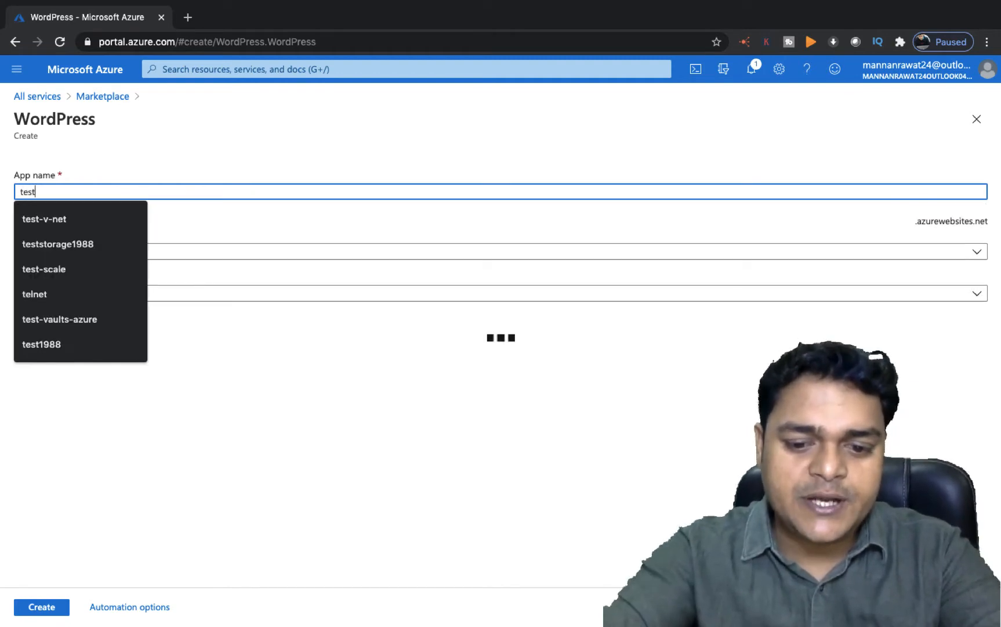
type("ingweb1988")
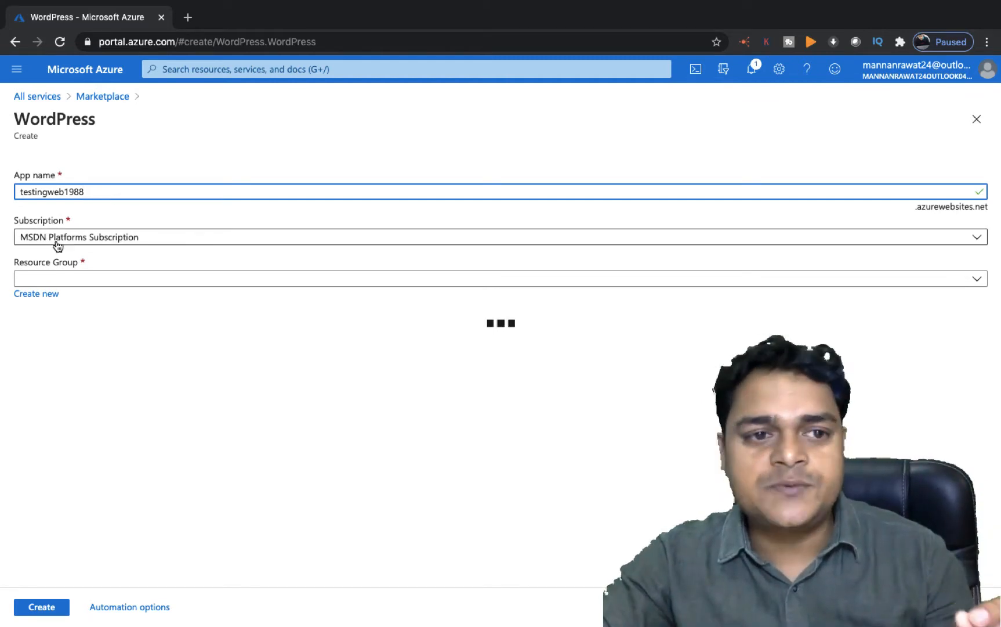
left_click(64, 282)
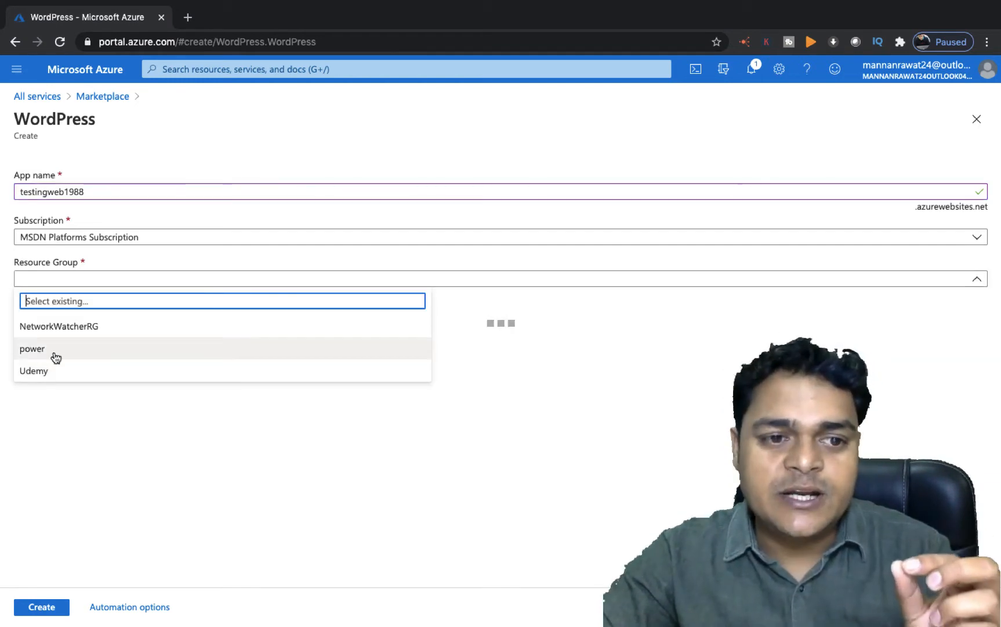
left_click(41, 348)
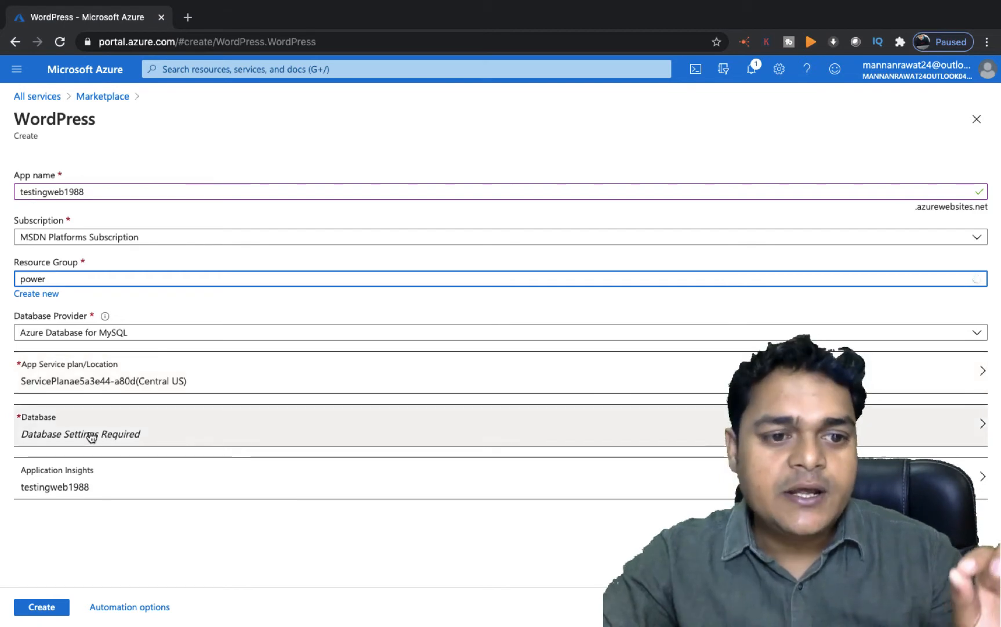
Step: Open the database settings and enter the server admin password and its confirmation
left_click(91, 436)
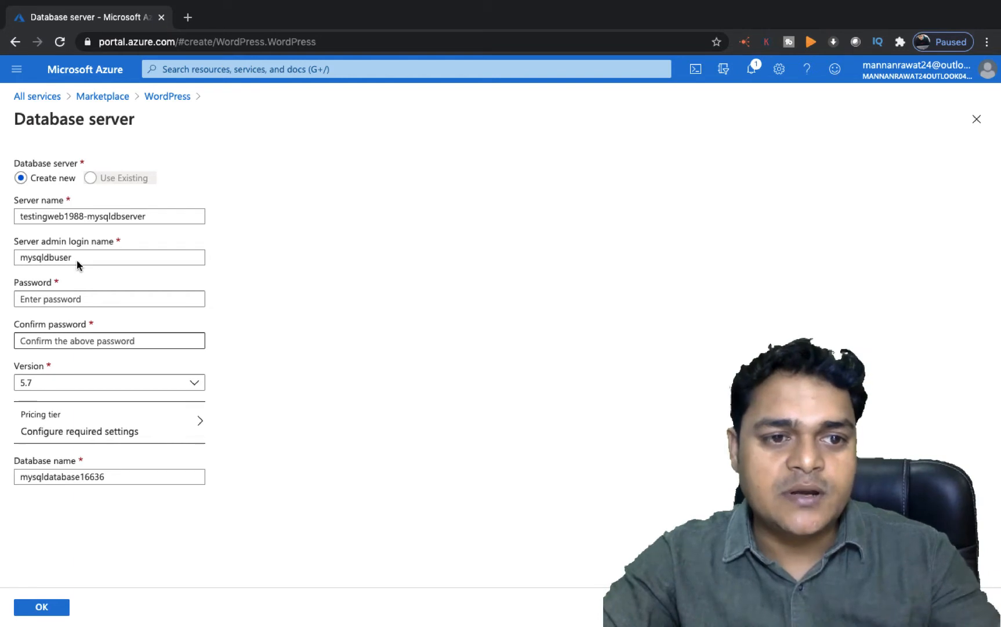
left_click(59, 294)
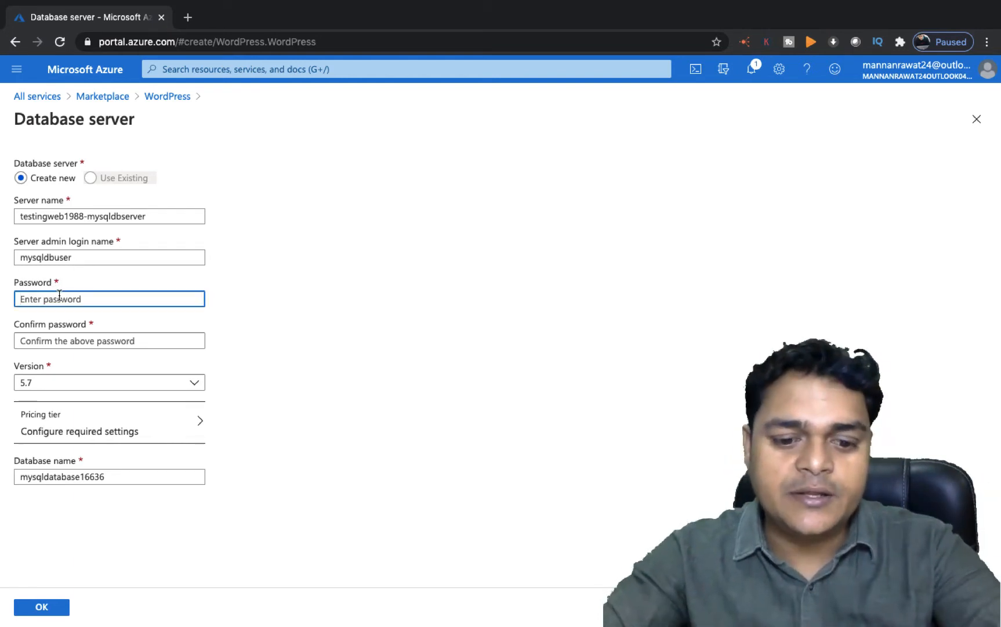
type("******")
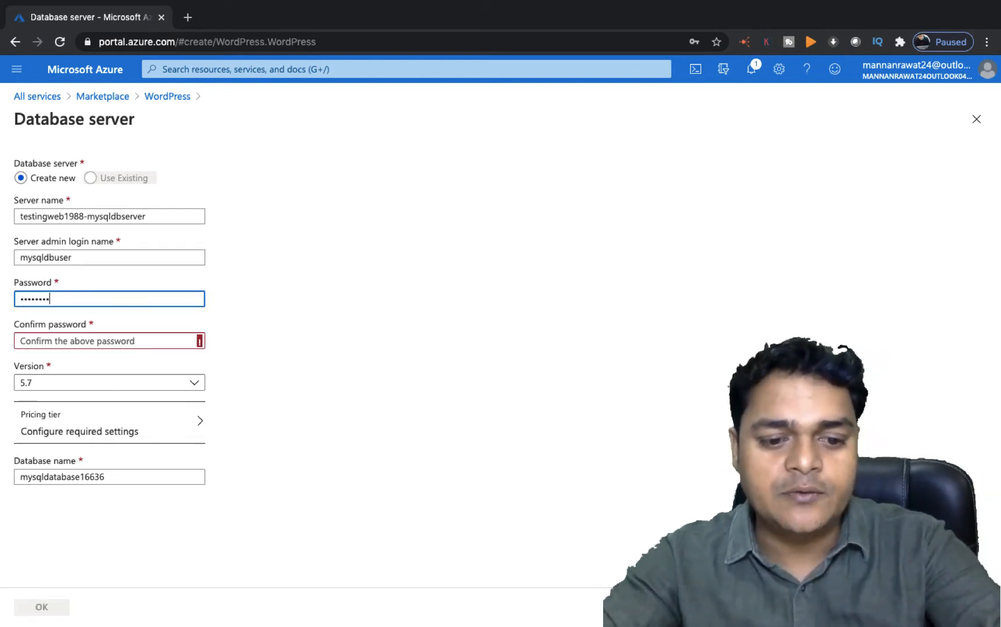
key("Tab")
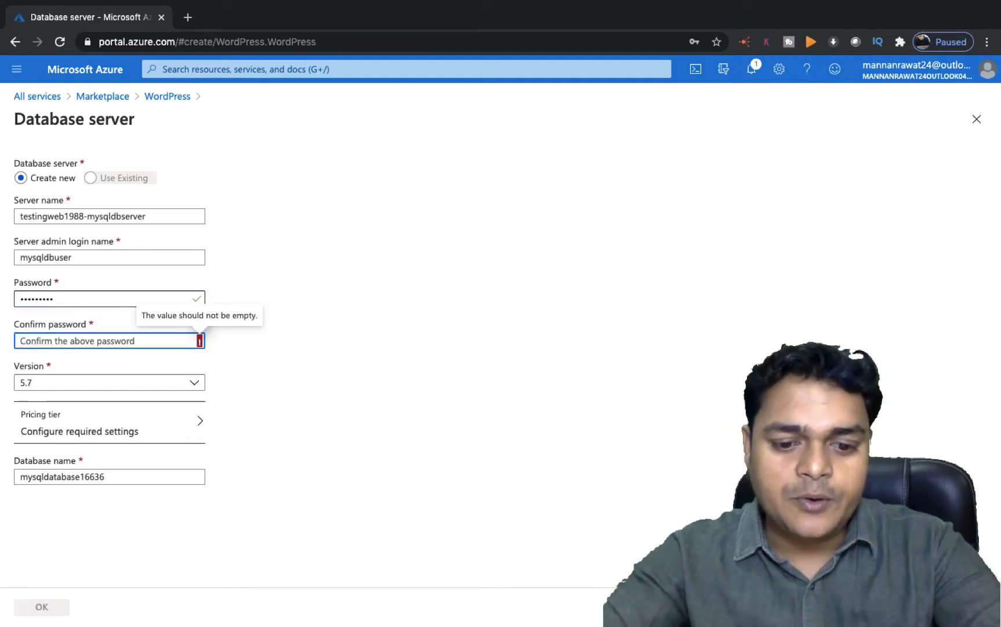
type("*******")
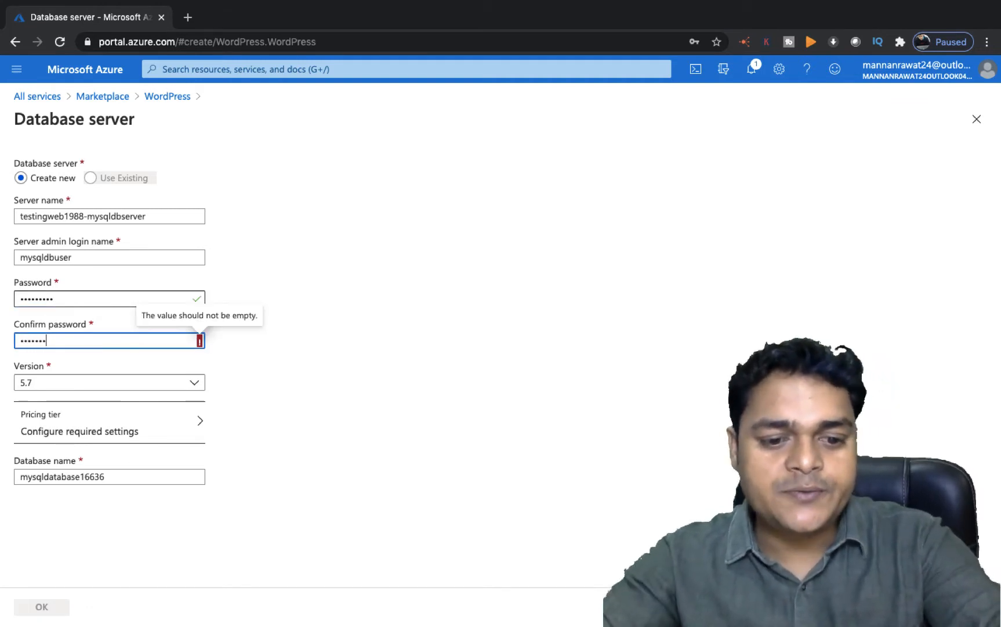
type("**")
Step: Set the database pricing tier to Basic with 1 vCore and 5 GB storage
left_click(134, 428)
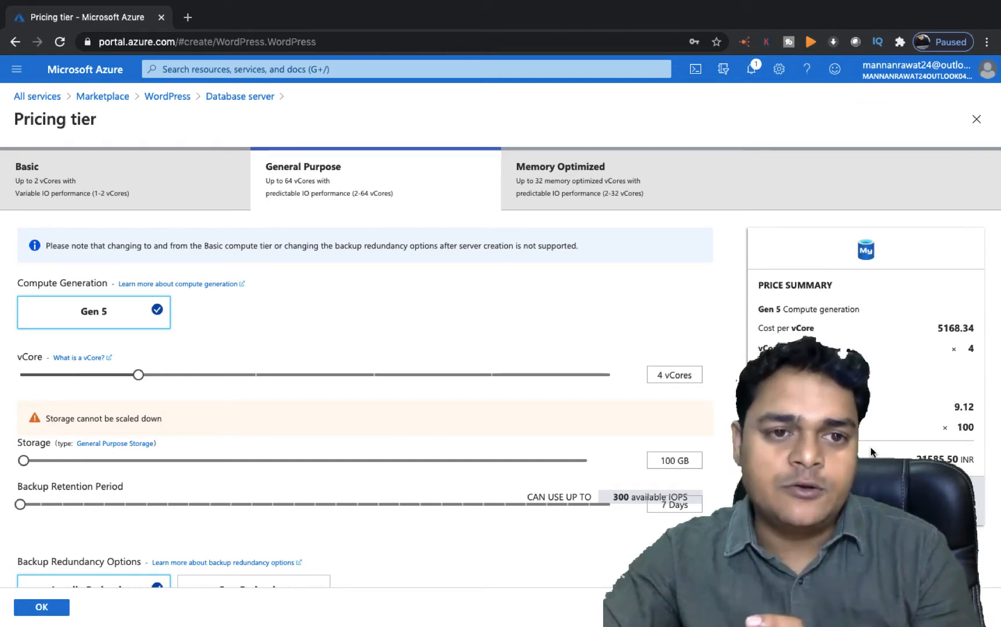
left_click(143, 186)
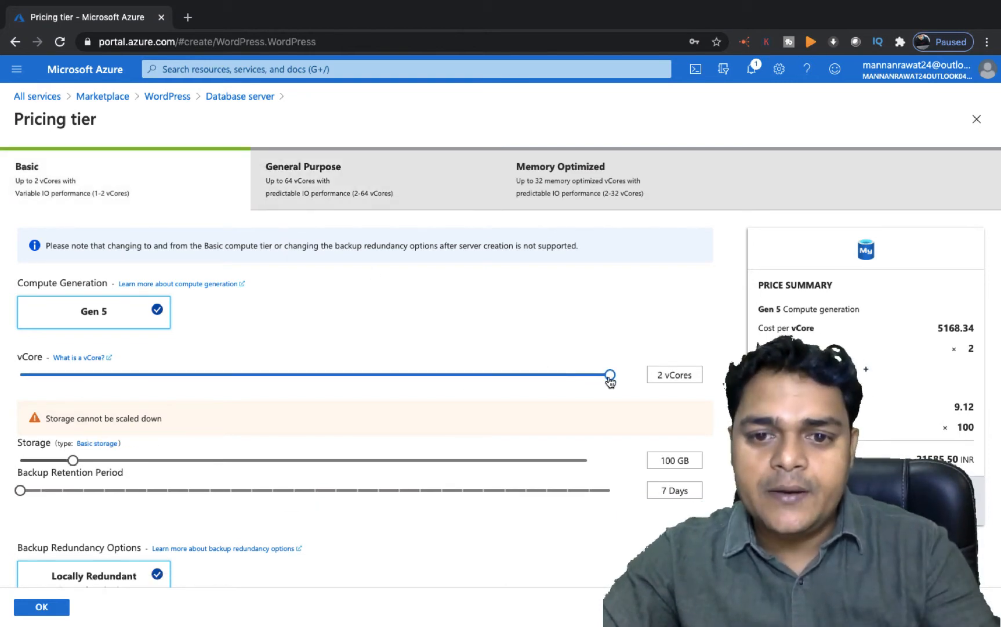
left_click_drag(609, 374, 20, 374)
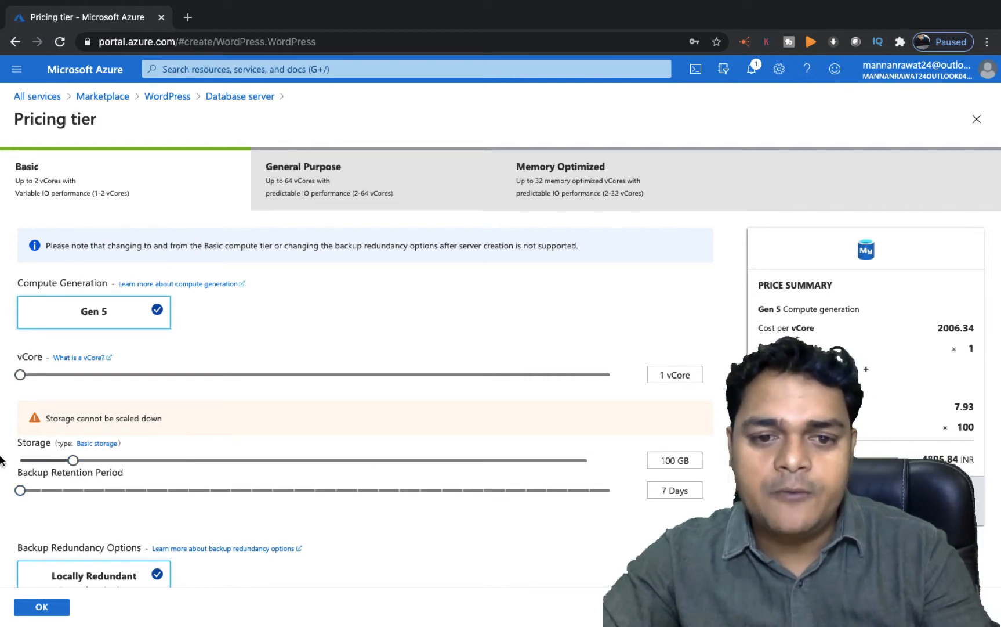
left_click_drag(74, 461, 1, 450)
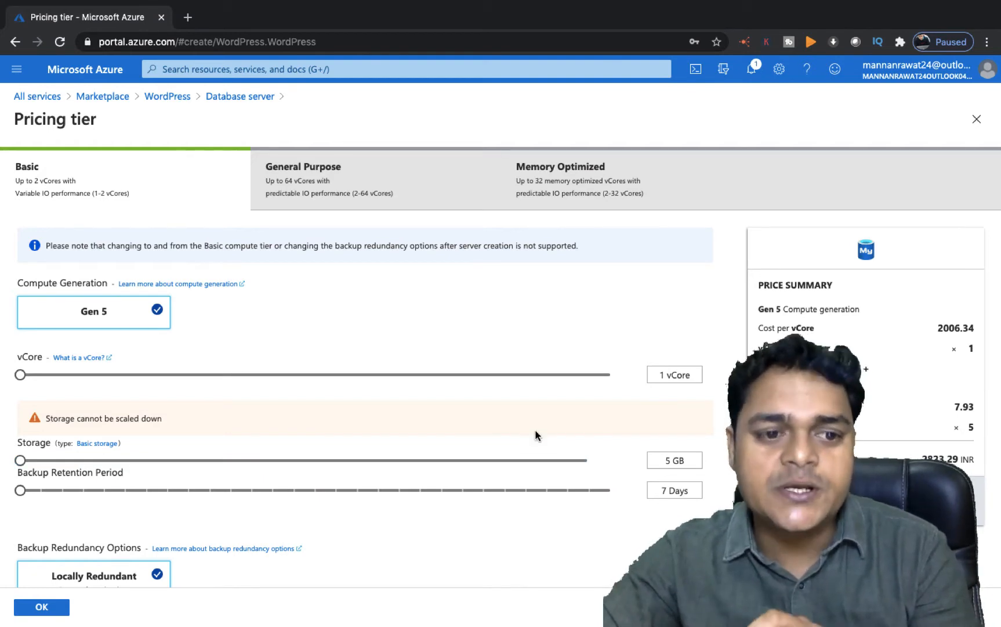
scroll(535, 429, "down", 2)
left_click(40, 607)
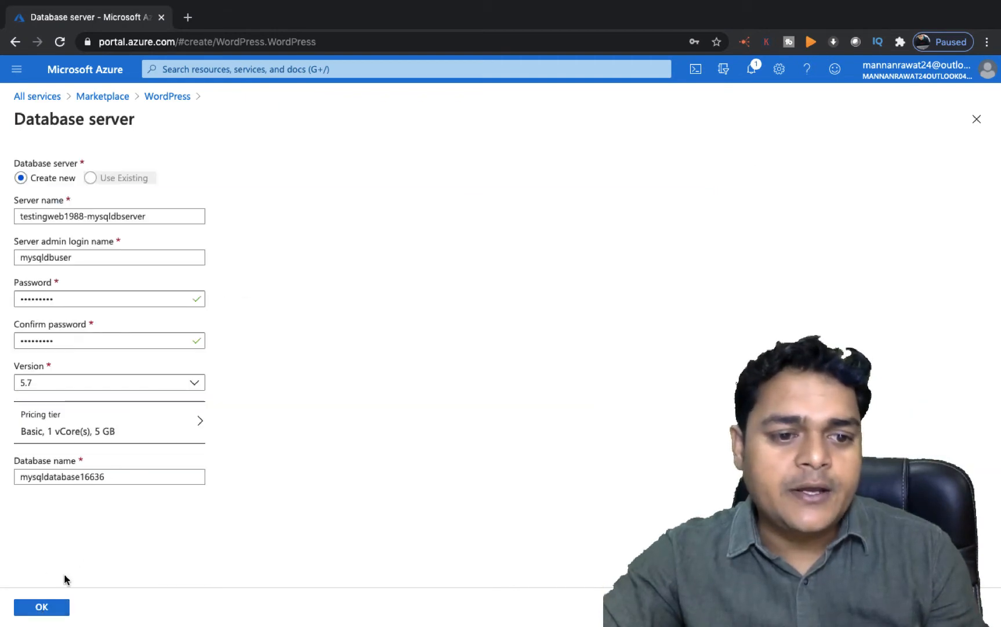
Step: Confirm the database server settings, create the WordPress app and save the password in the browser
left_click(50, 609)
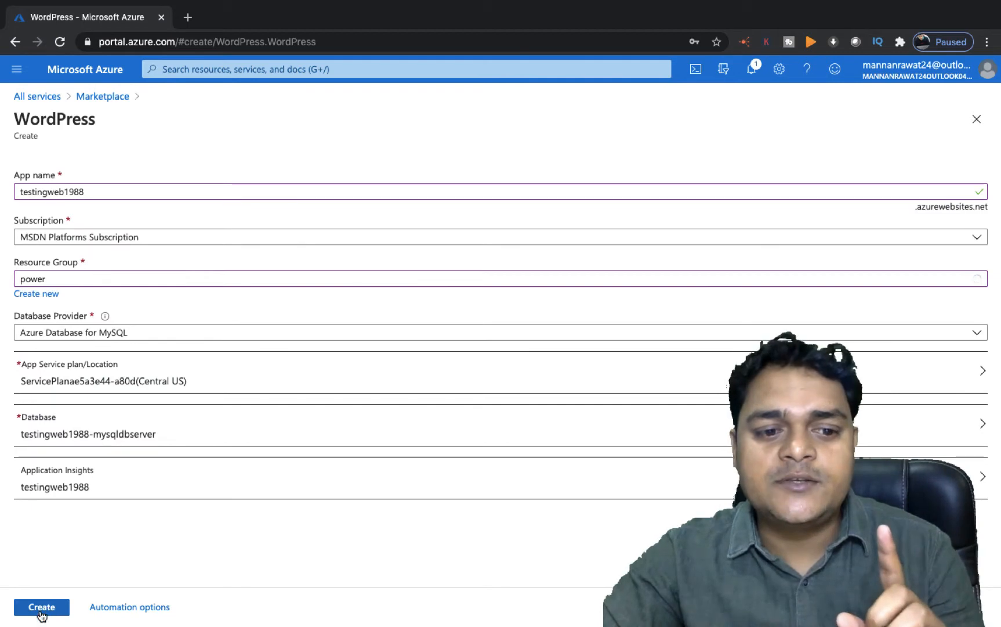
left_click(42, 608)
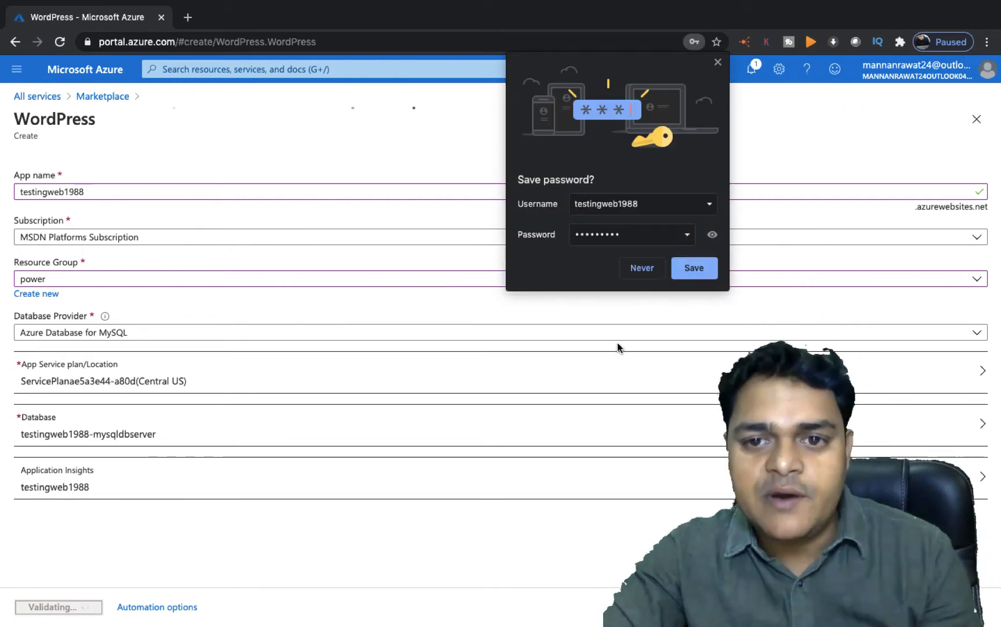
left_click(707, 260)
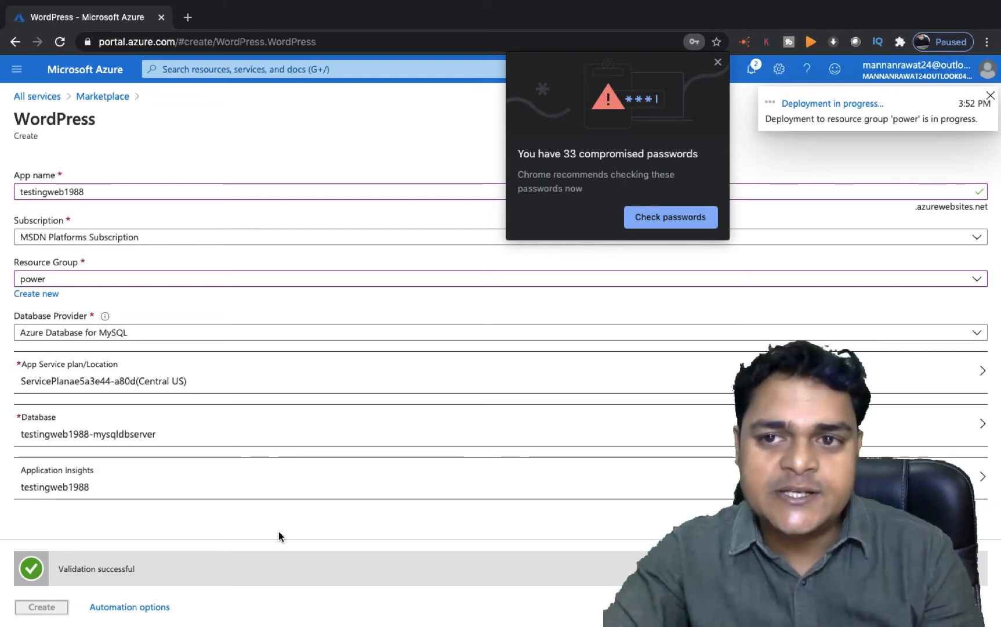
Step: Switch to Paint S and create a new blank document
key("F11")
key("super+space")
type("paint")
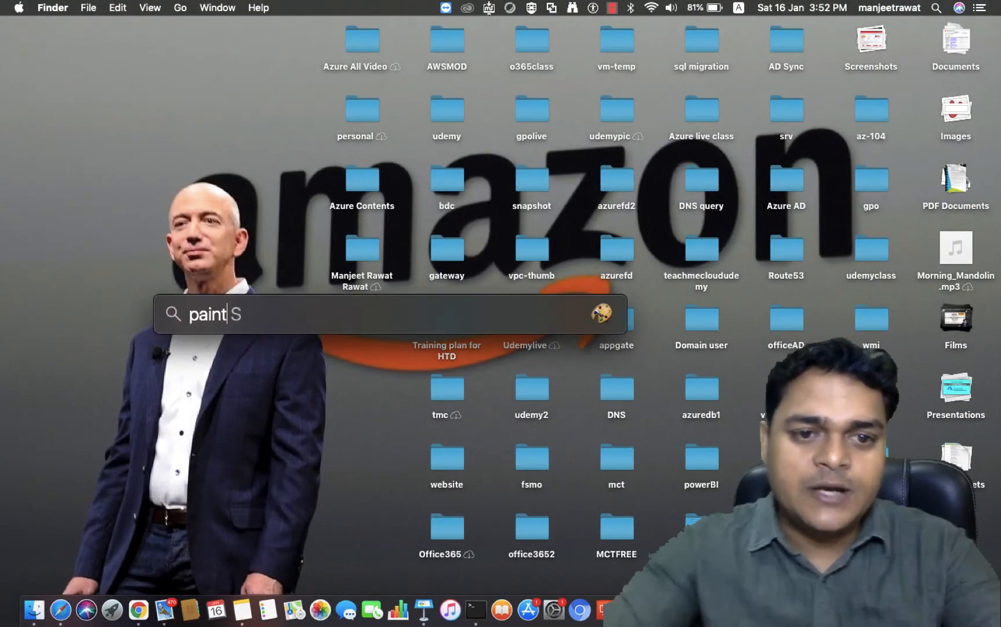
key("Return")
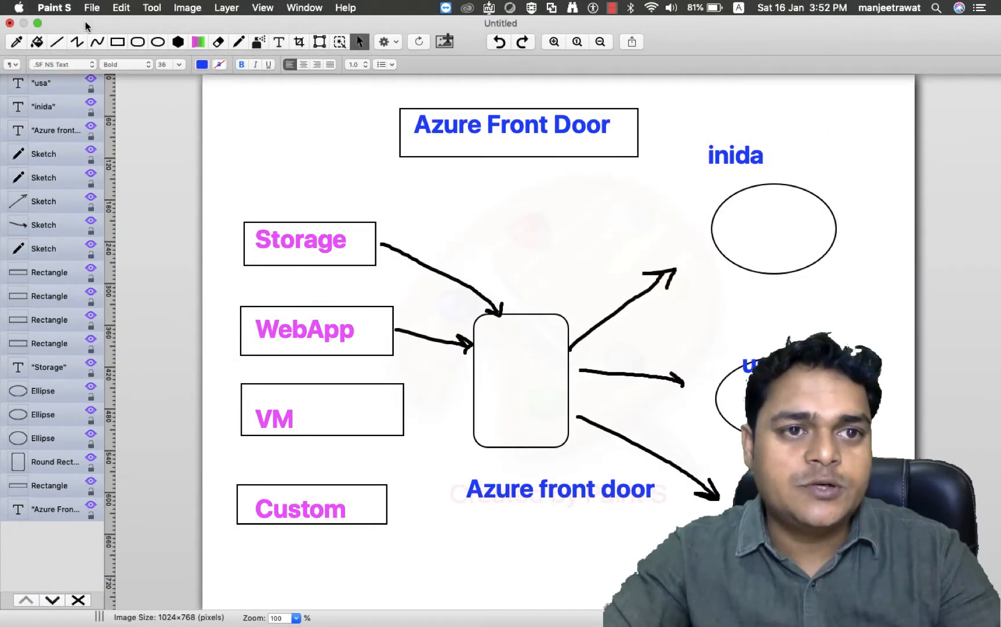
left_click(91, 7)
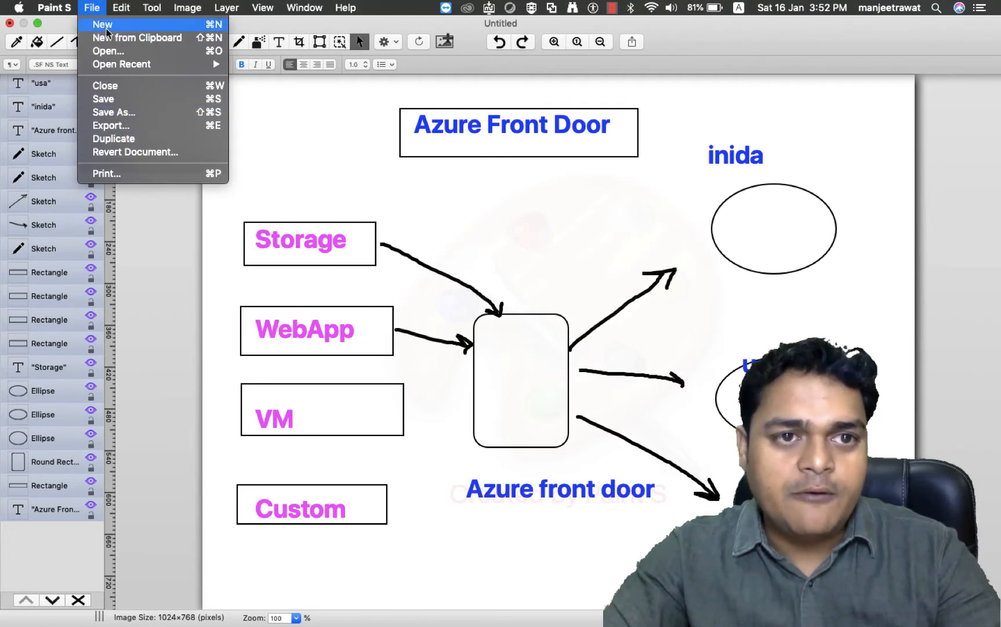
left_click(374, 201)
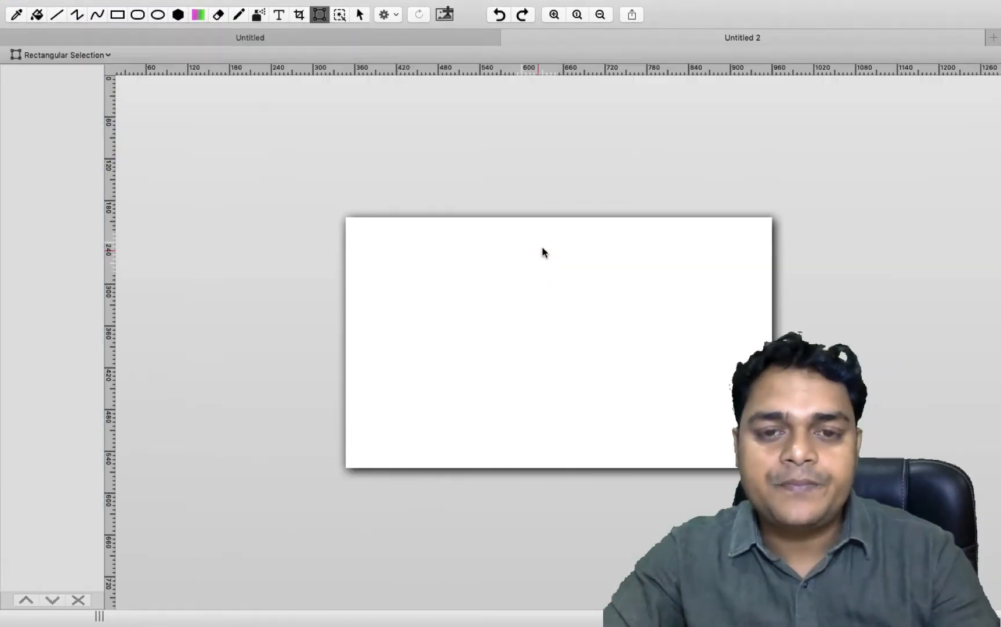
left_click(589, 190)
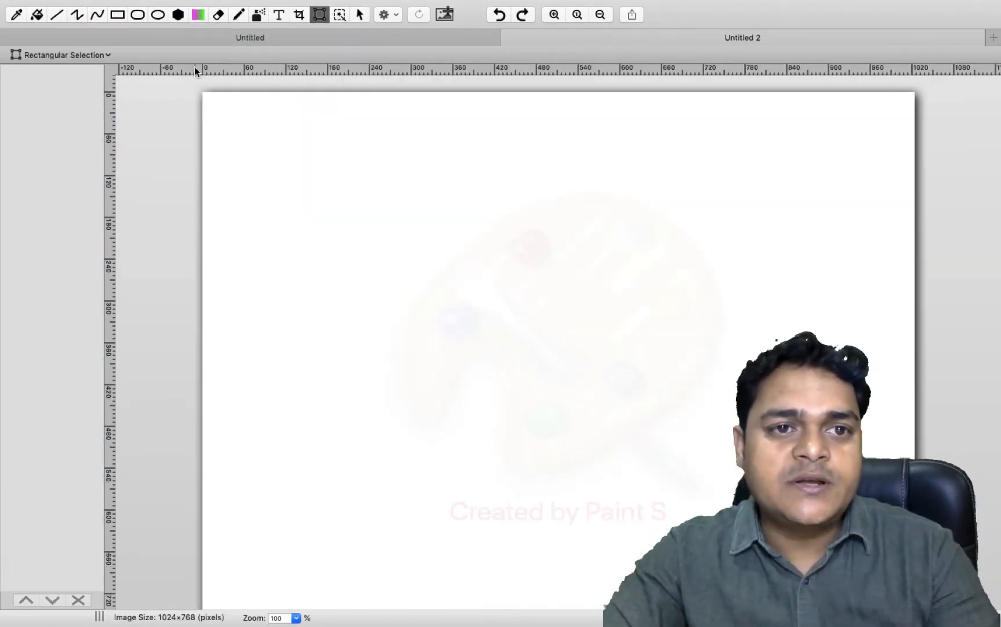
Step: Draw a rectangle representing the web app and add the label "Wordpress" beneath it, nudging it left
left_click(117, 14)
left_click_drag(241, 263, 382, 366)
left_click(279, 14)
type("Wordo")
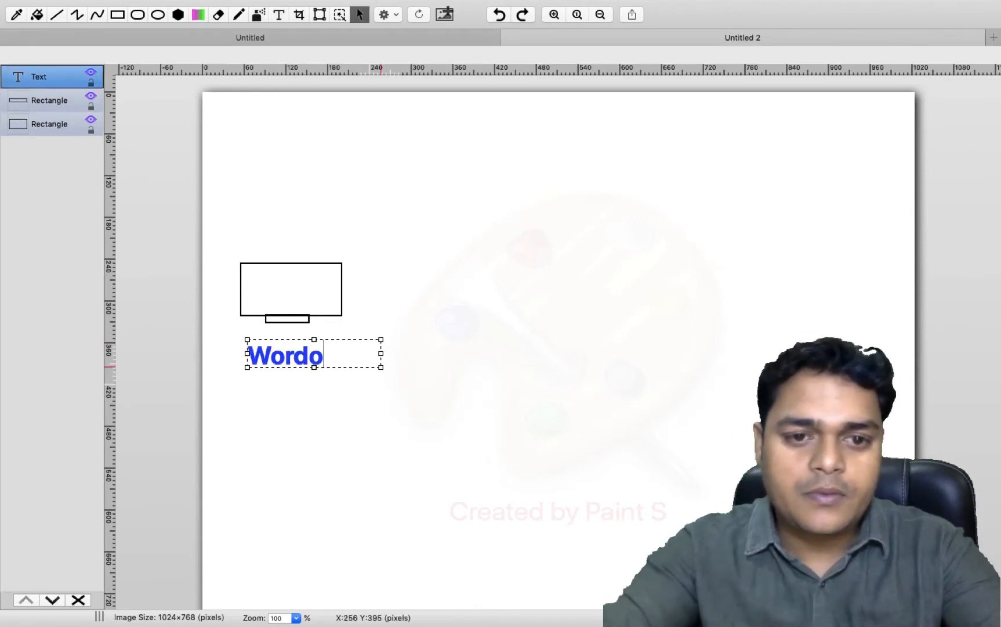
key("BackSpace")
type("press")
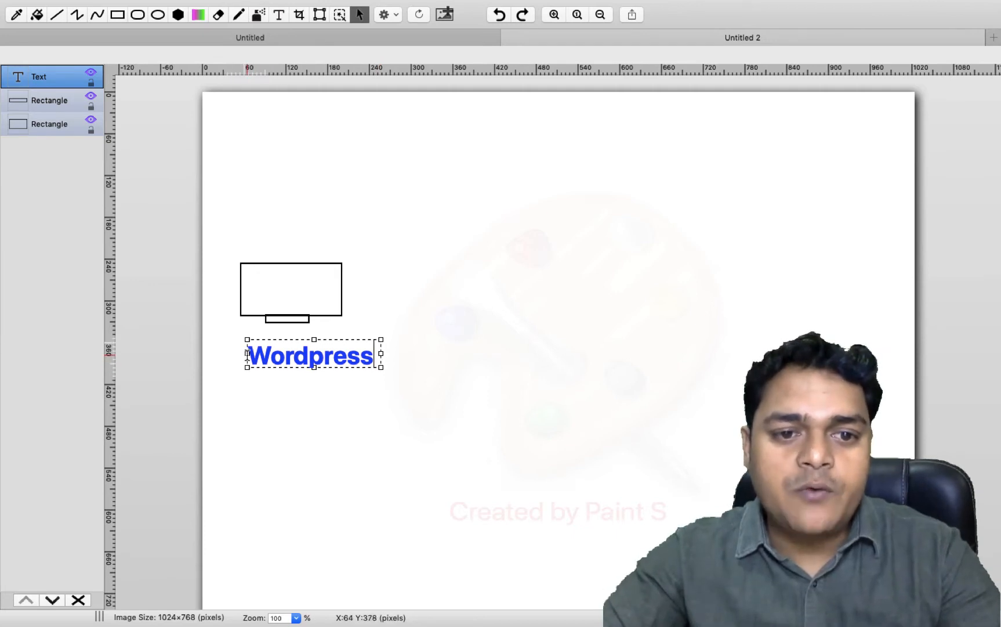
left_click_drag(247, 352, 237, 354)
left_click_drag(234, 353, 233, 352)
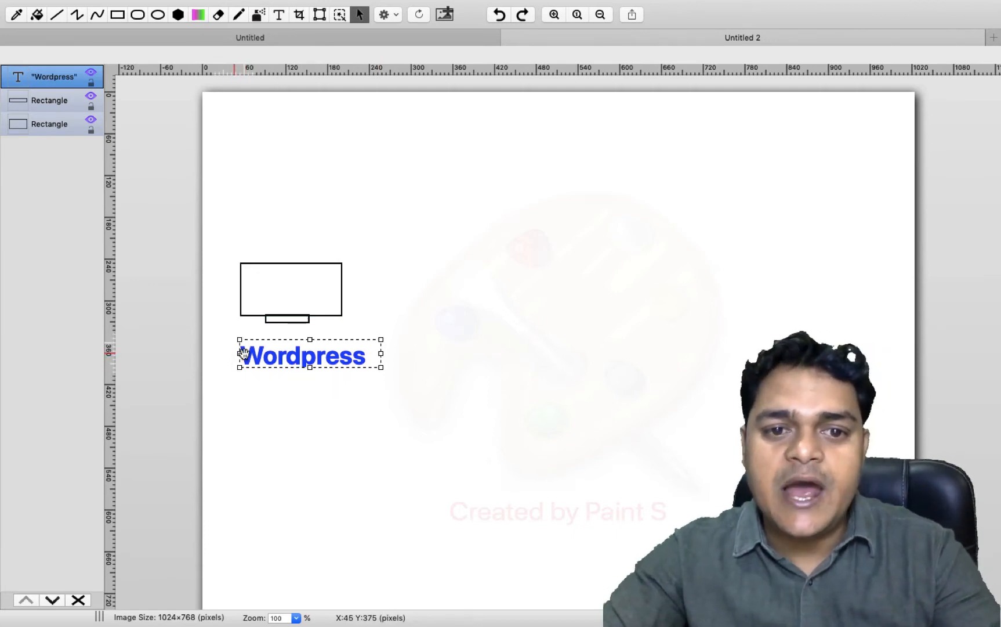
Step: Draw an arrow from the web app rectangle to a hand-sketched triangle representing Front Door
left_click(369, 398)
left_click(240, 15)
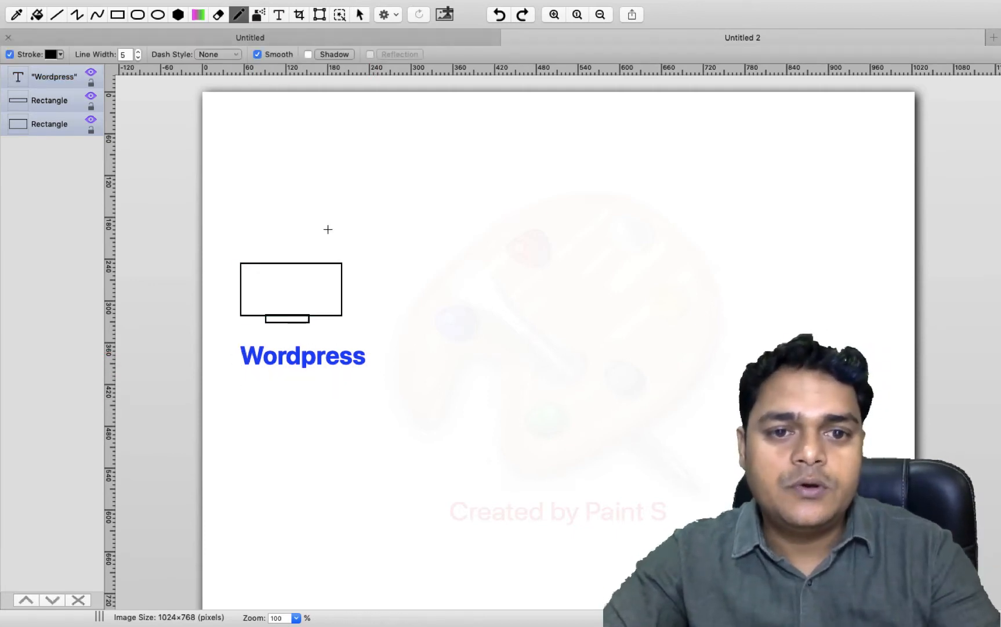
mouse_move(345, 293)
left_mouse_down()
mouse_move(492, 277)
mouse_move(527, 262)
mouse_move(522, 286)
left_mouse_up()
mouse_move(571, 228)
left_mouse_down()
mouse_move(524, 296)
mouse_move(626, 301)
mouse_move(570, 227)
left_mouse_up()
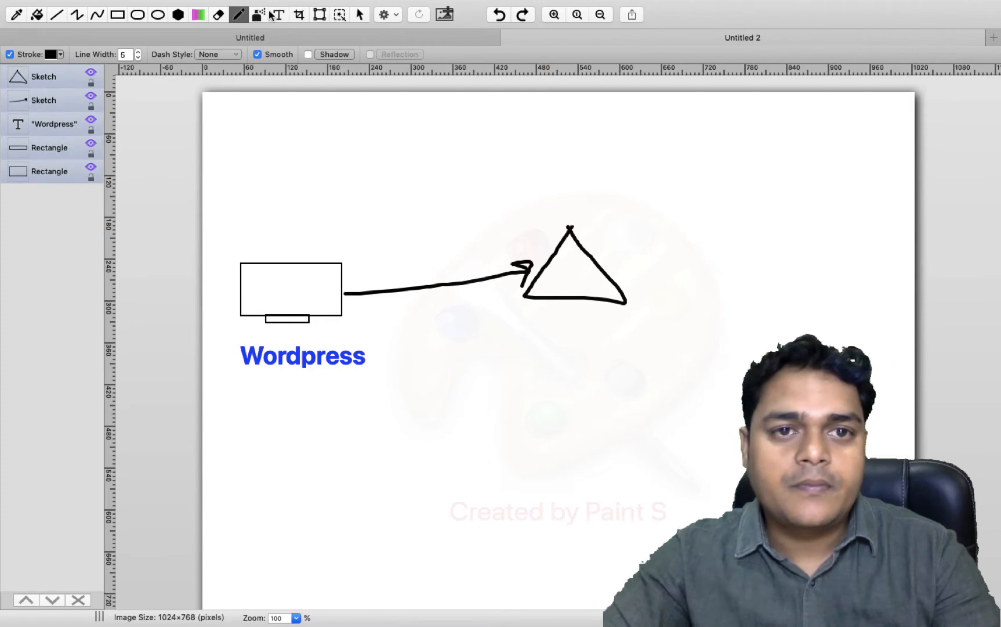
Step: Add the label "Azure front Door" beneath the triangle
left_click(279, 15)
left_click_drag(520, 333, 609, 354)
left_click_drag(695, 370, 695, 370)
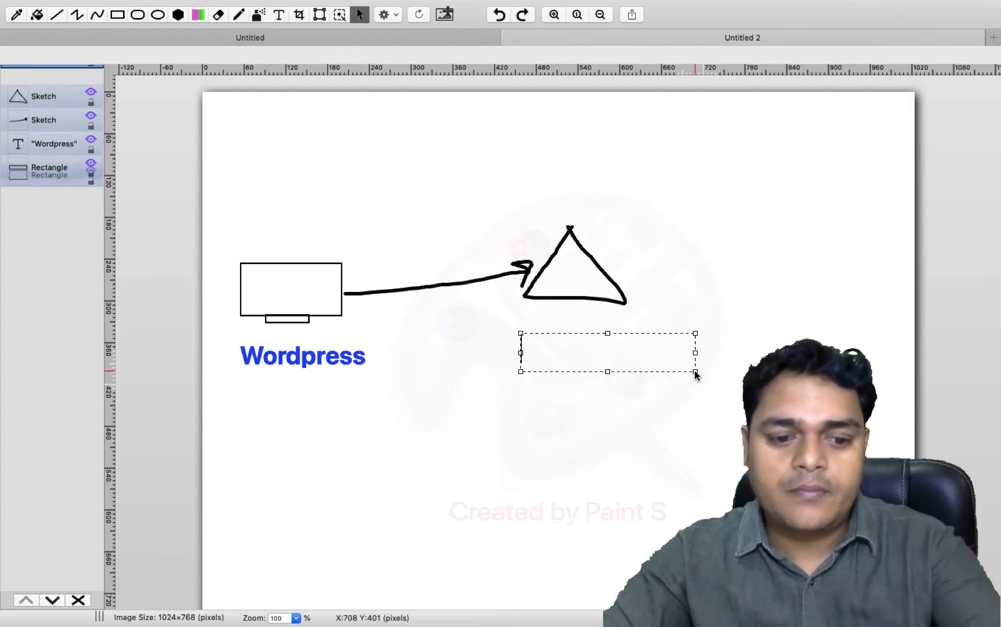
type("Azure front Do")
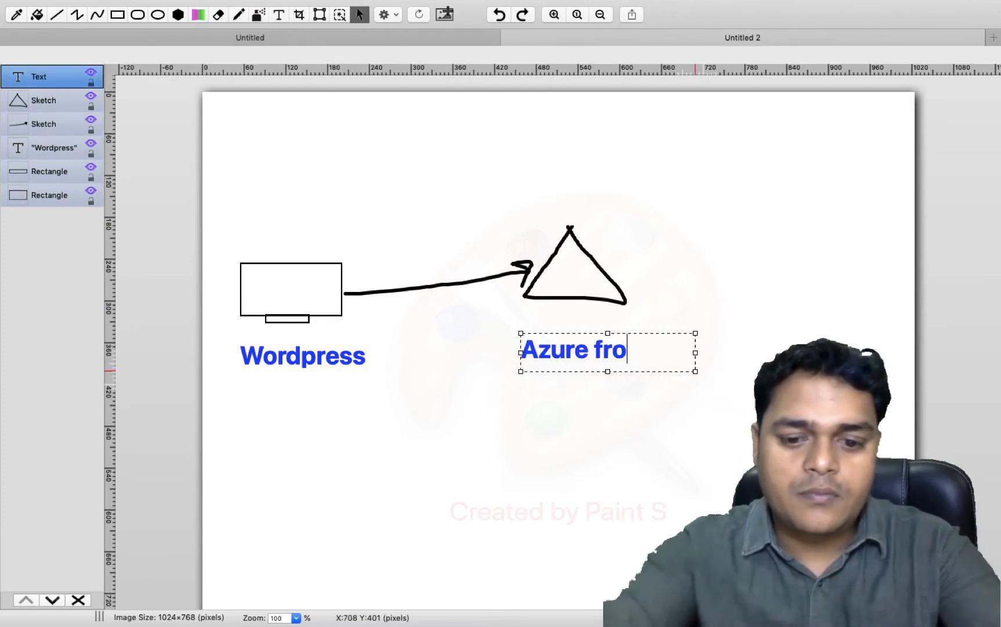
key("BackSpace")
key("BackSpace")
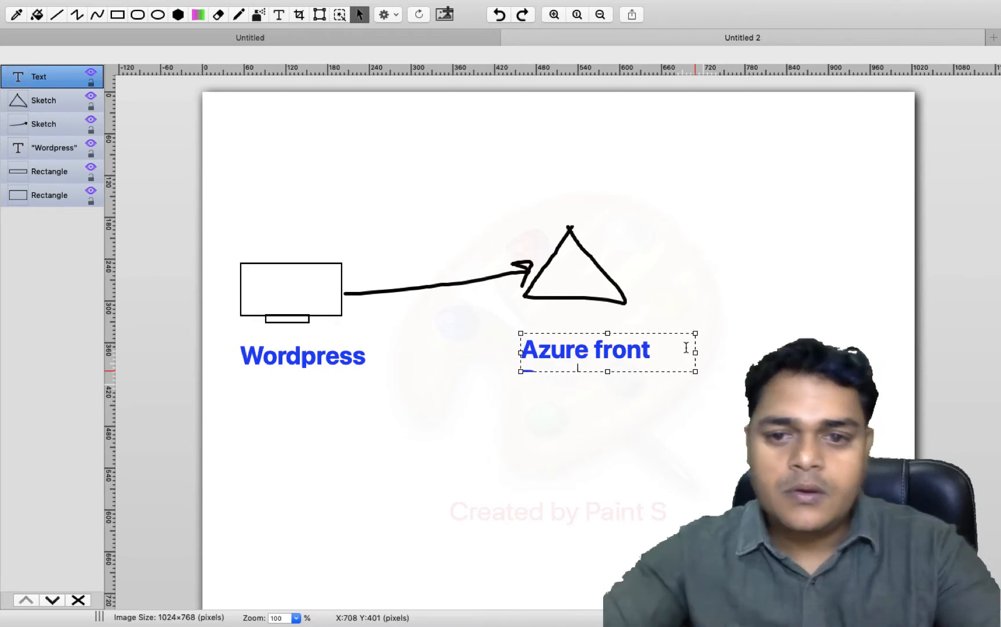
left_click_drag(696, 352, 707, 352)
type("Door")
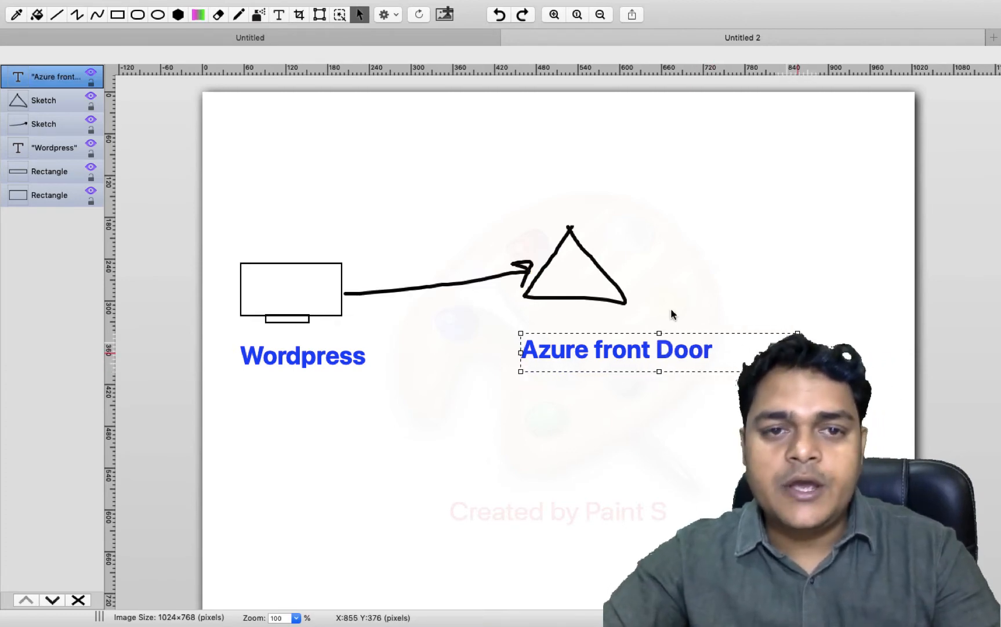
Step: Draw an arrow from the triangle pointing right and label its end "Domain"
left_click(238, 14)
mouse_move(608, 270)
left_mouse_down()
mouse_move(715, 259)
mouse_move(725, 276)
left_mouse_up()
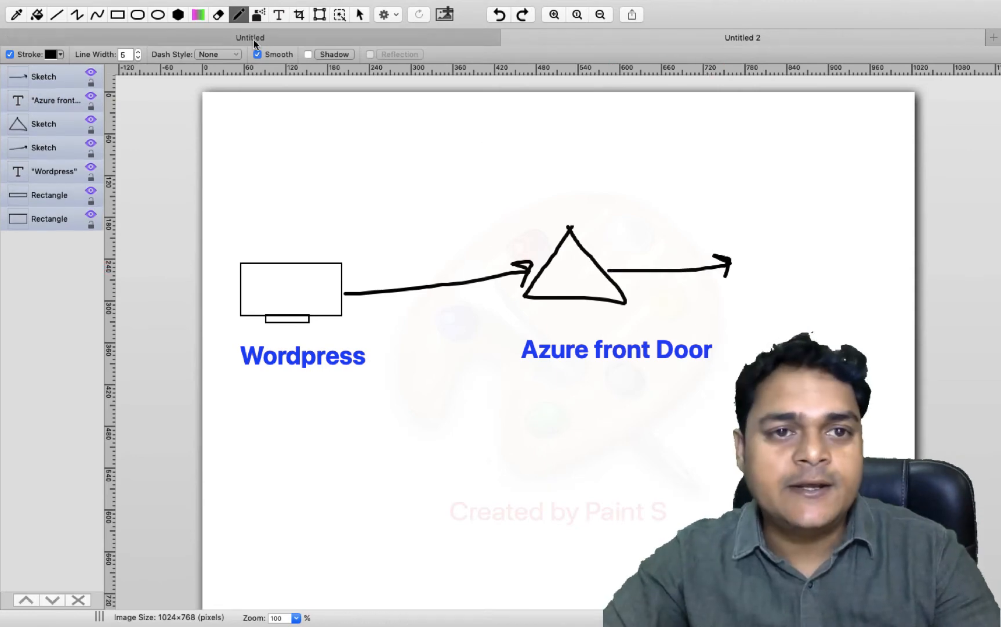
key("t")
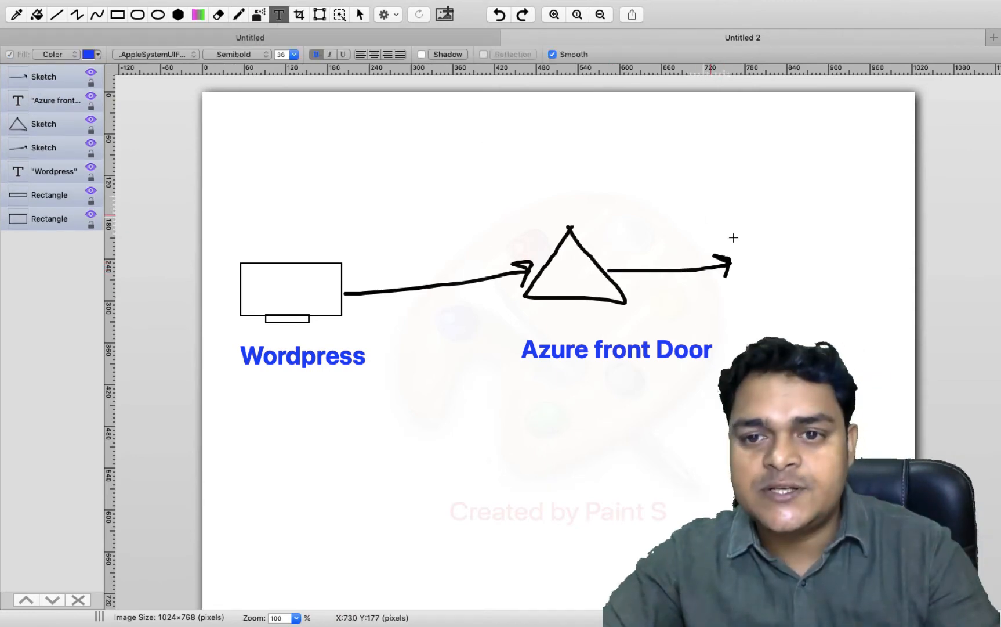
left_click_drag(738, 247, 536, 232)
type("Domain")
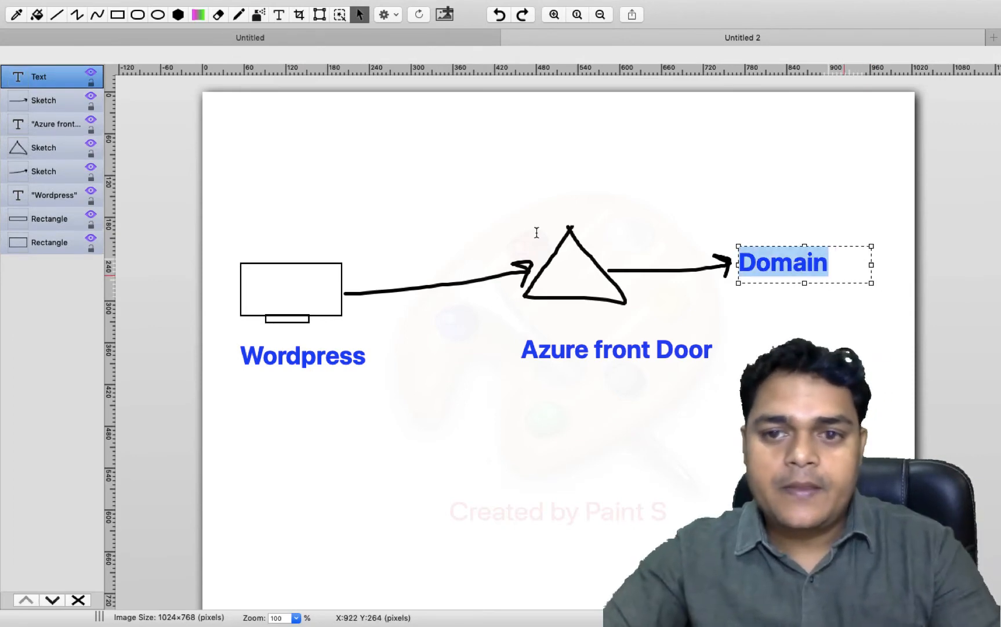
Step: Change the colour of the "Domain" label to magenta
mouse_move(214, 1)
left_click(203, 65)
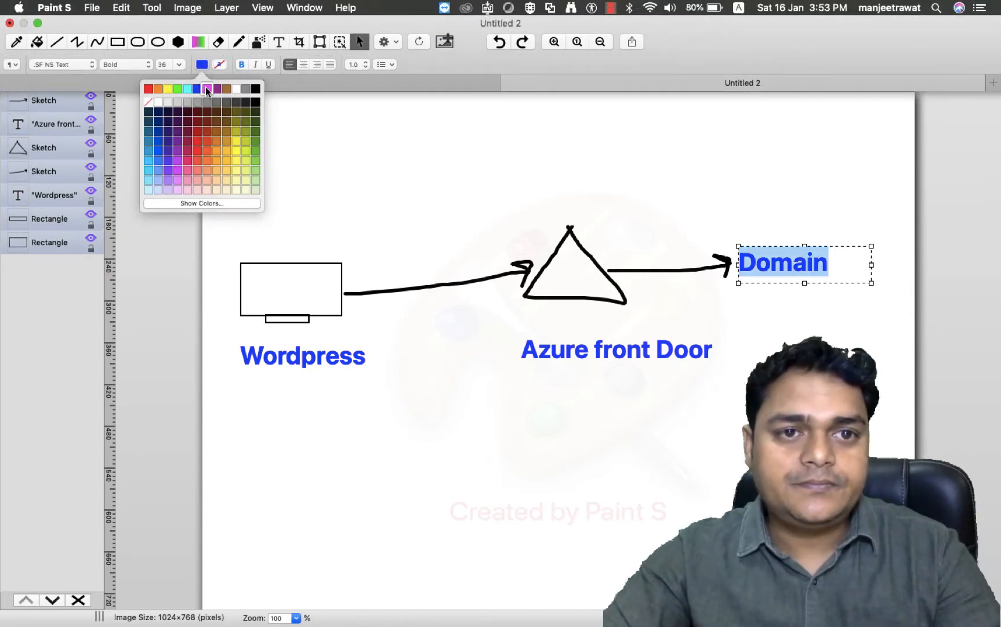
left_click(250, 135)
Step: Sketch a check mark beneath the Wordpress label
left_click(238, 14)
mouse_move(275, 430)
left_mouse_down()
mouse_move(310, 439)
mouse_move(321, 395)
left_mouse_up()
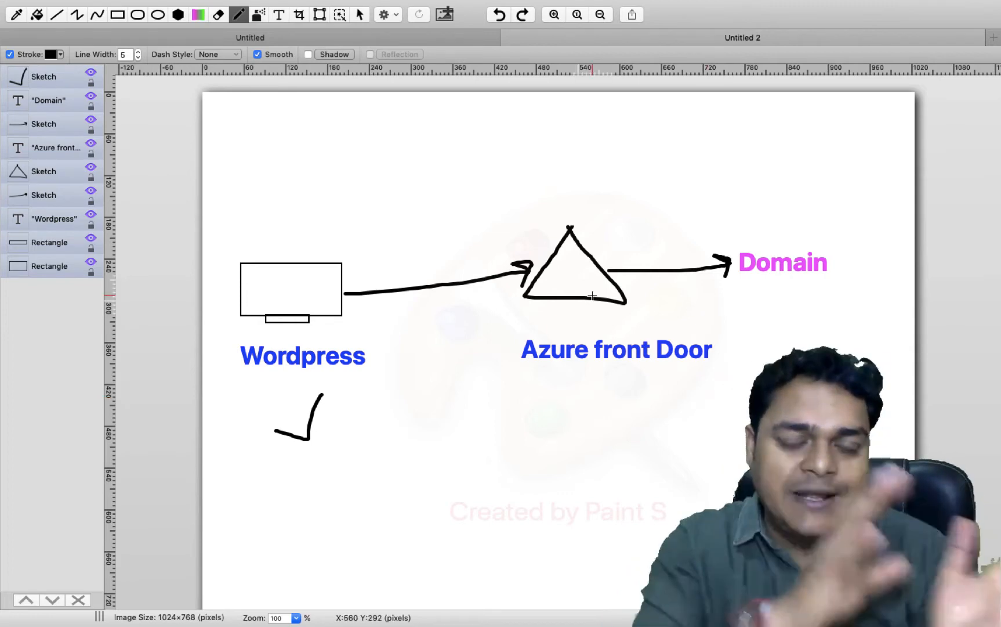
Step: Switch back to the Azure portal, dismiss the browser's password alert and open the notifications
key("ctrl+Right")
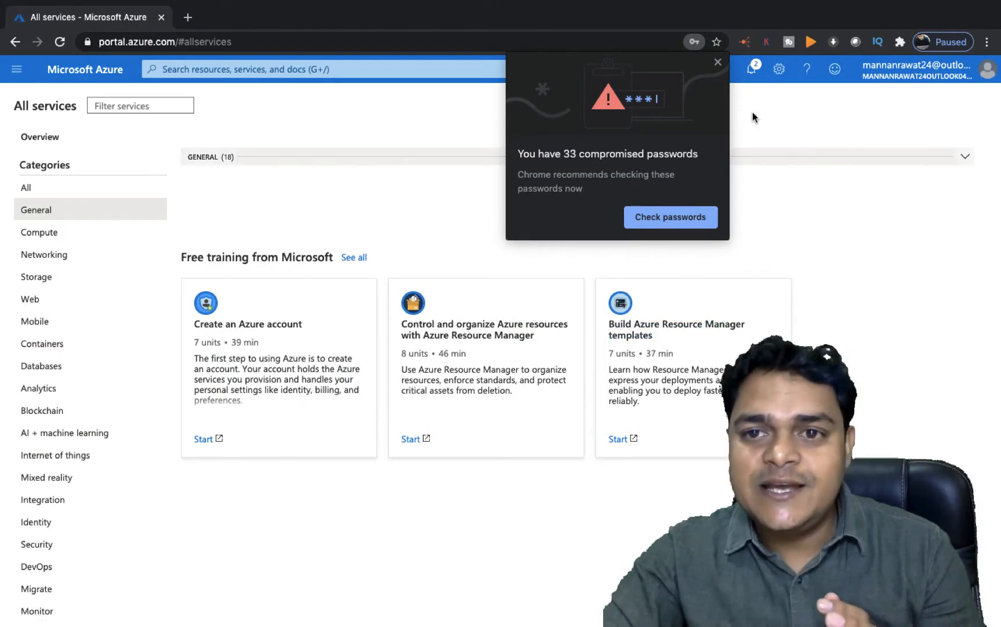
left_click(718, 62)
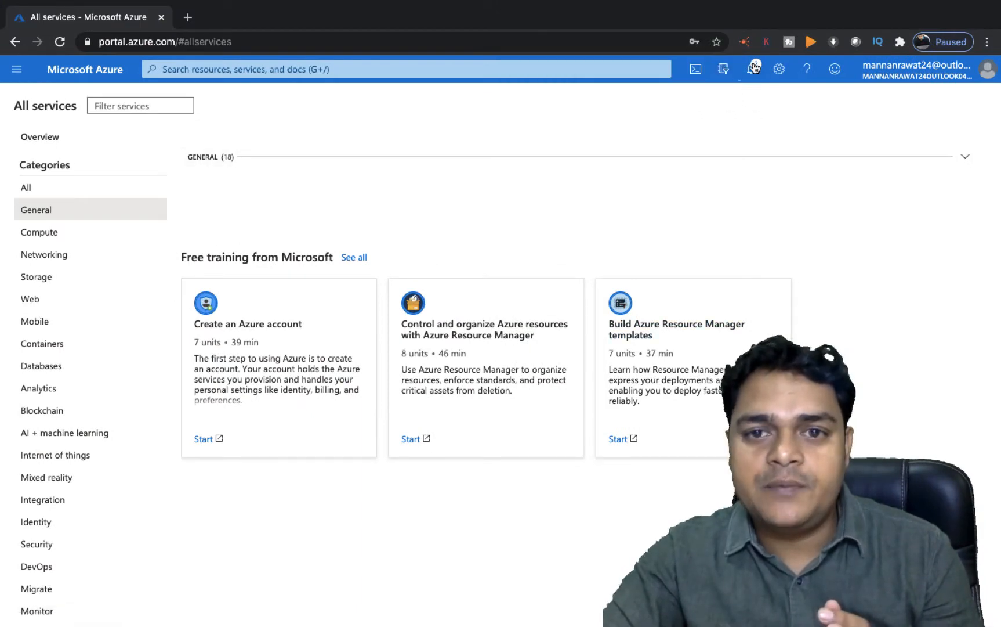
left_click(753, 67)
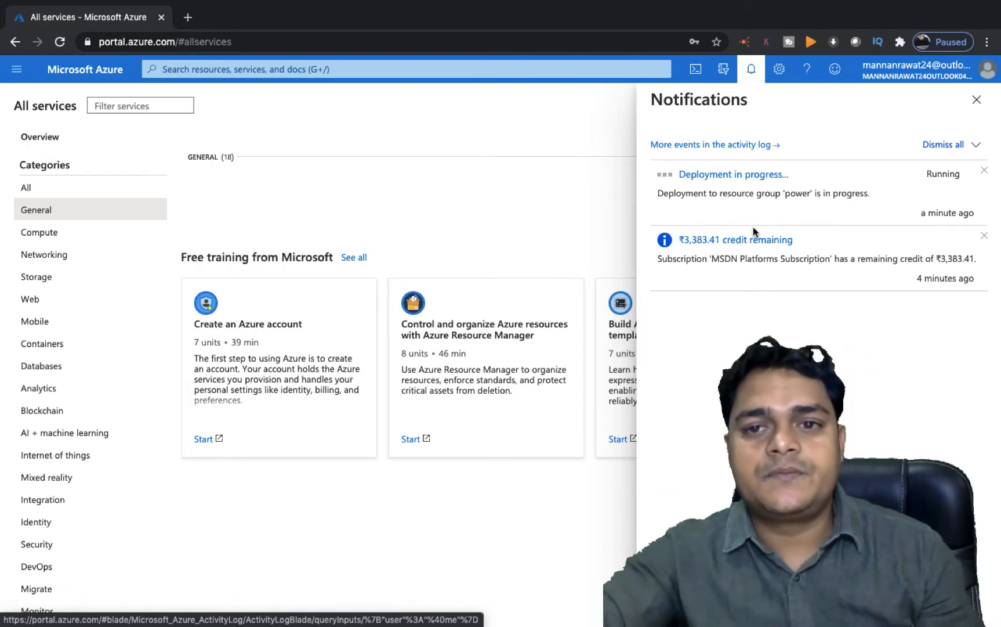
key("ctrl+Left")
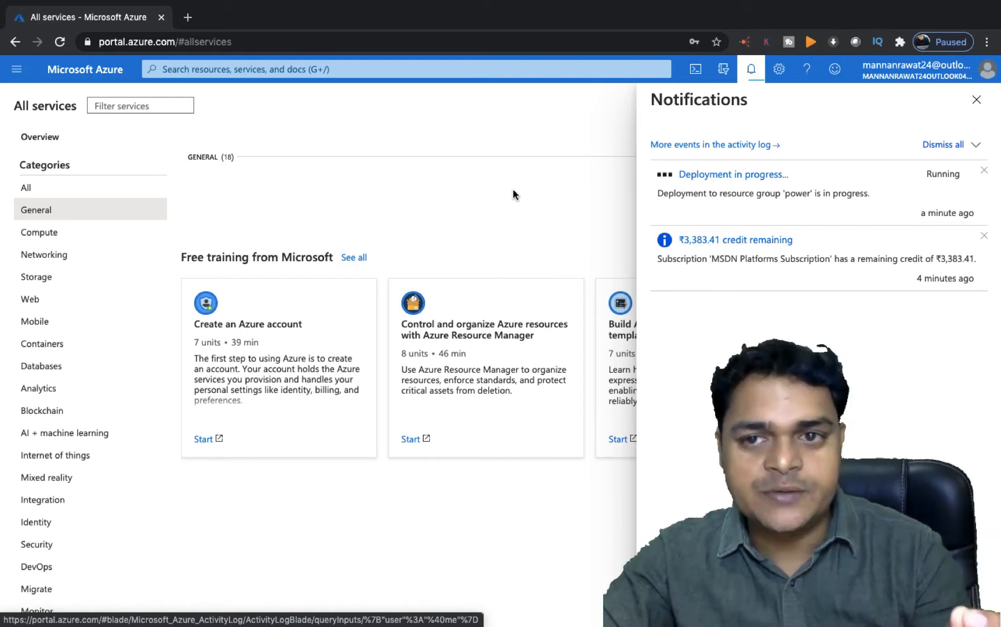
key("ctrl+Left")
key("ctrl+Left")
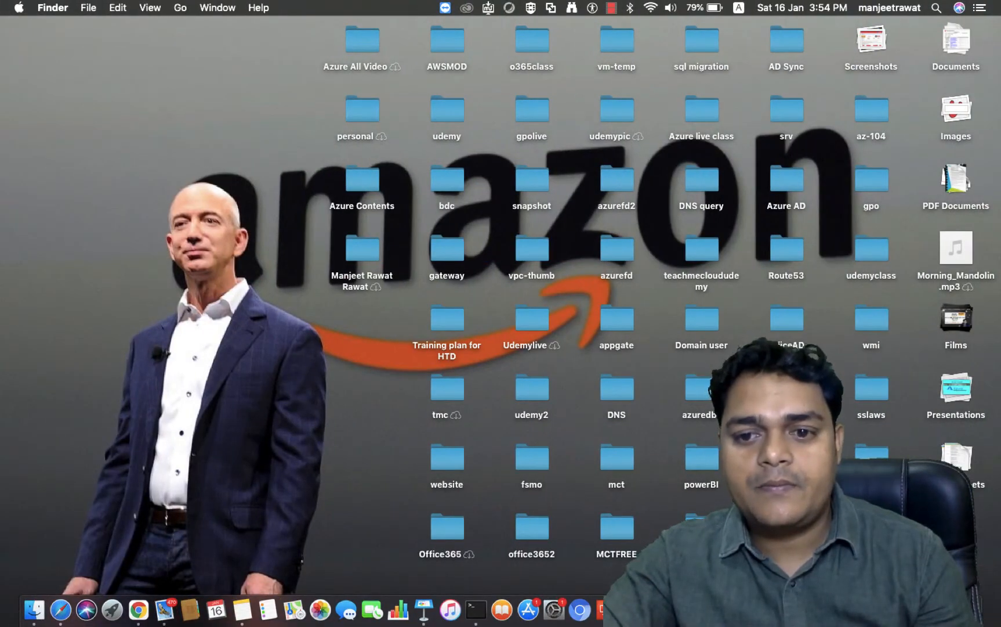
right_click(871, 610)
key("Escape")
key("ctrl+Right")
key("ctrl+Right")
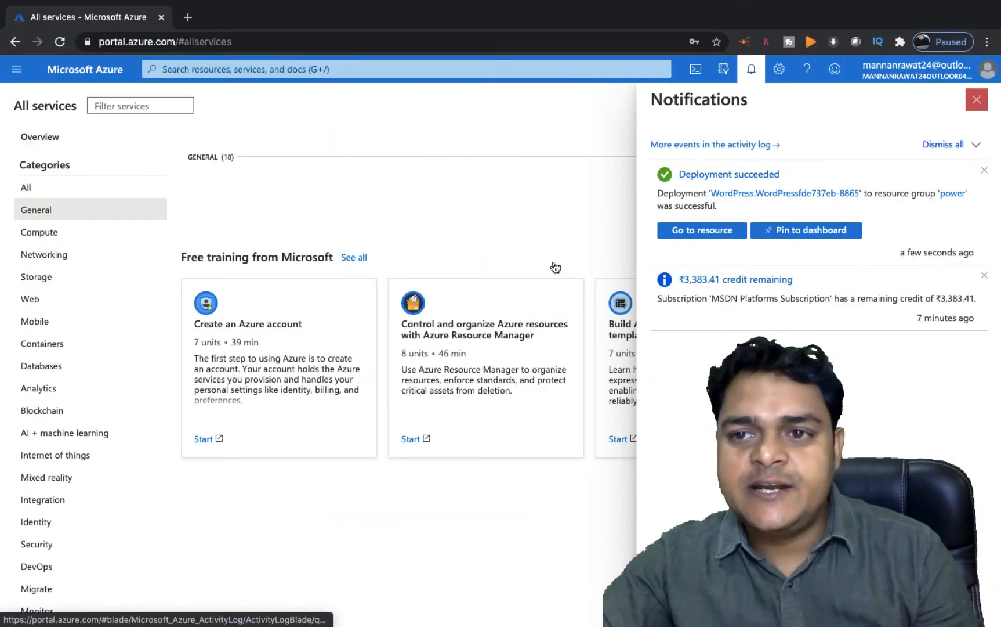
Step: Close the notifications and open the testingweb1988 App Service from the Web services category
left_click(977, 99)
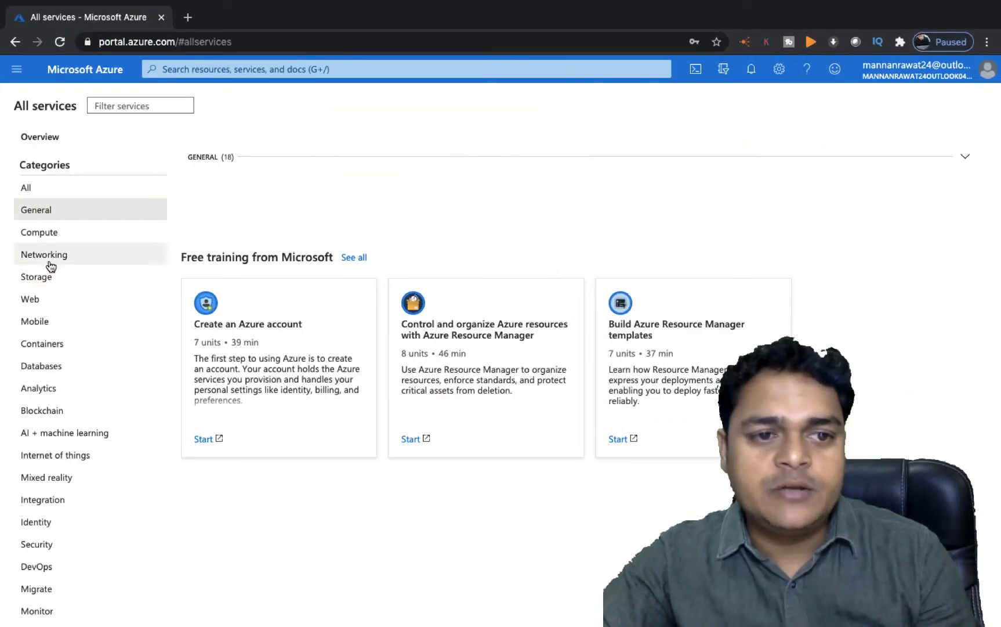
left_click(31, 298)
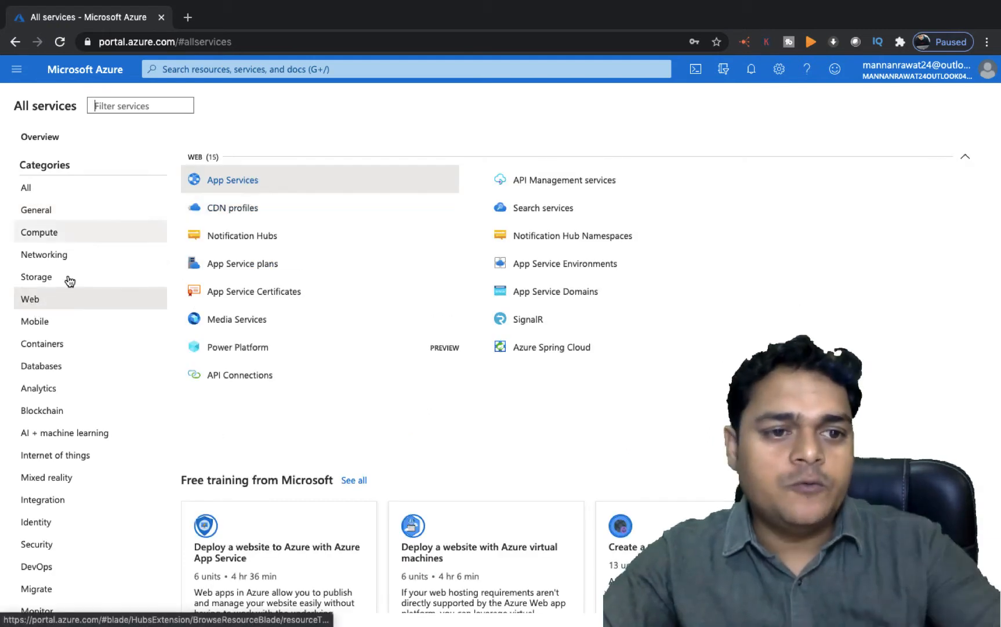
left_click(234, 185)
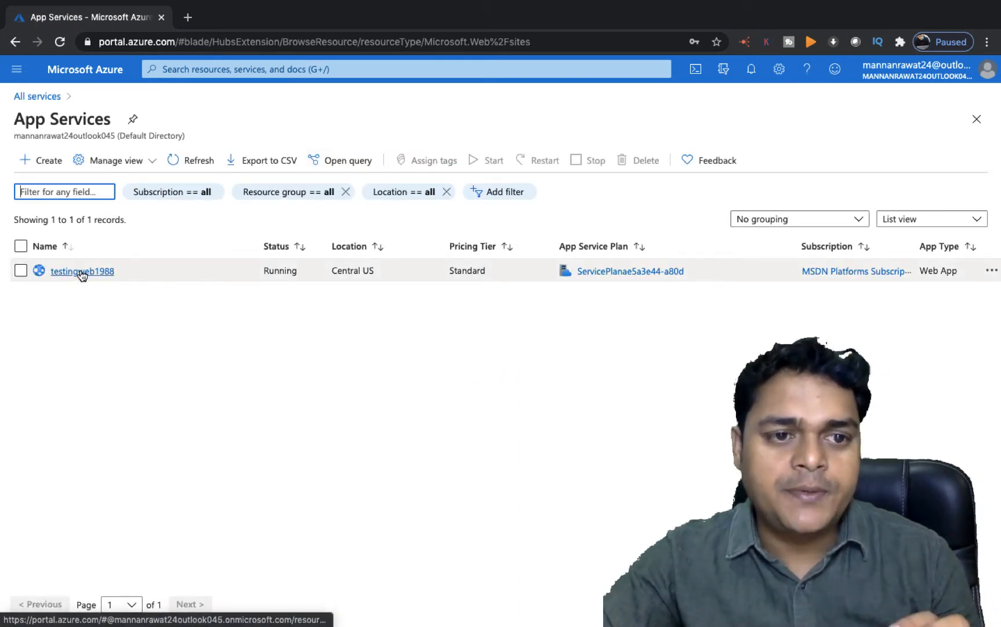
left_click(84, 271)
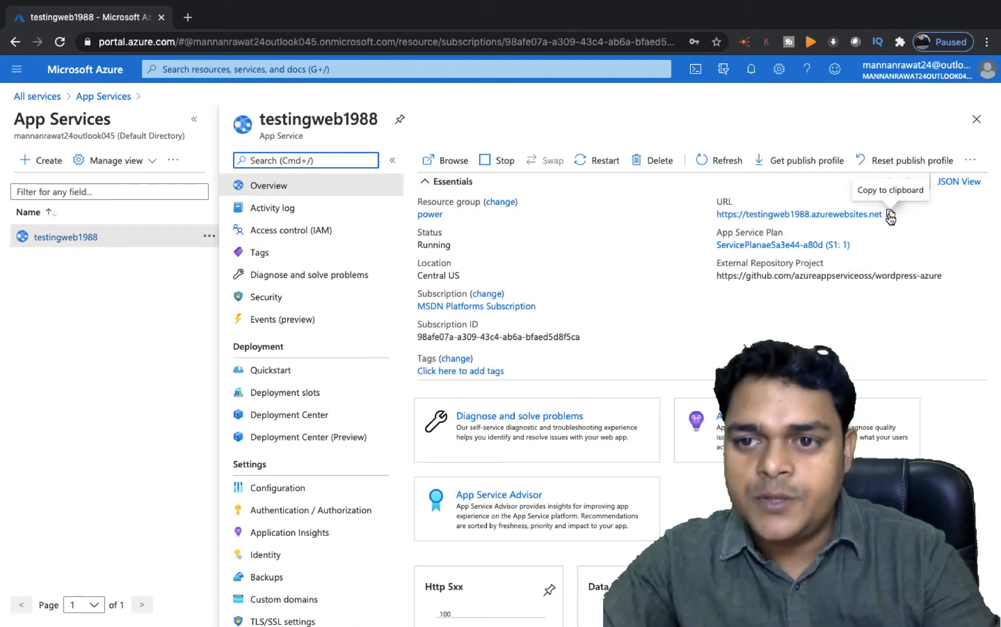
Step: Copy the web app's URL and open it in a new browser tab
left_click(891, 214)
left_click(188, 17)
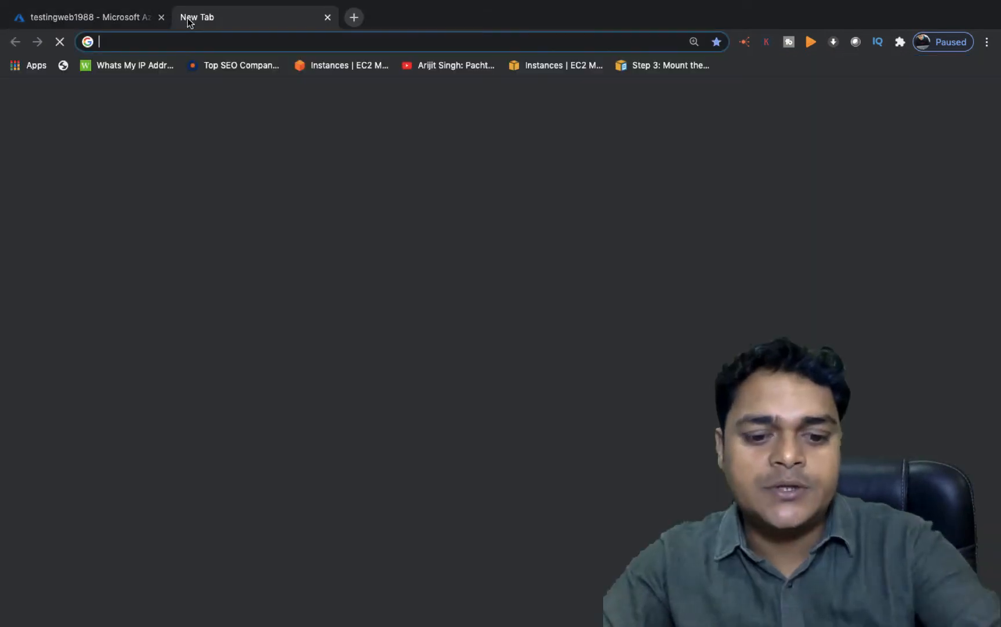
key("super+v")
key("Return")
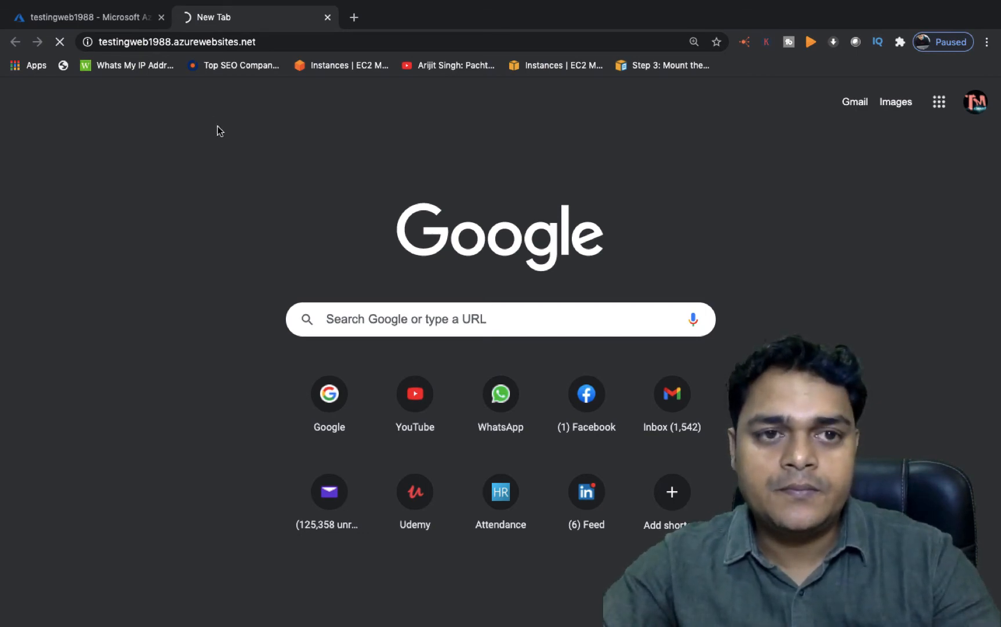
key("ctrl+Left")
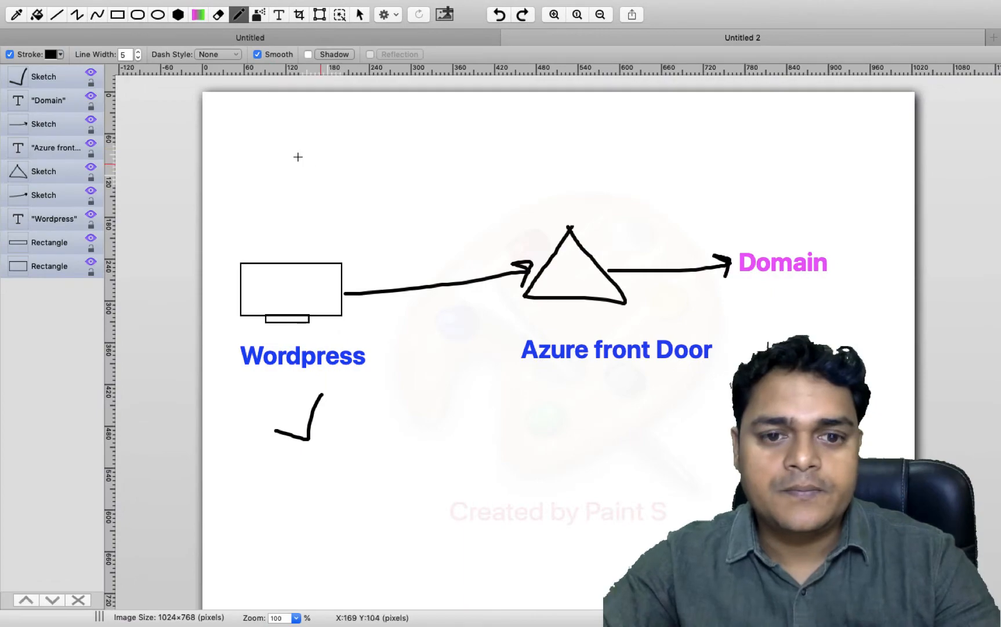
key("ctrl+Left")
key("ctrl+Right")
key("ctrl+Right")
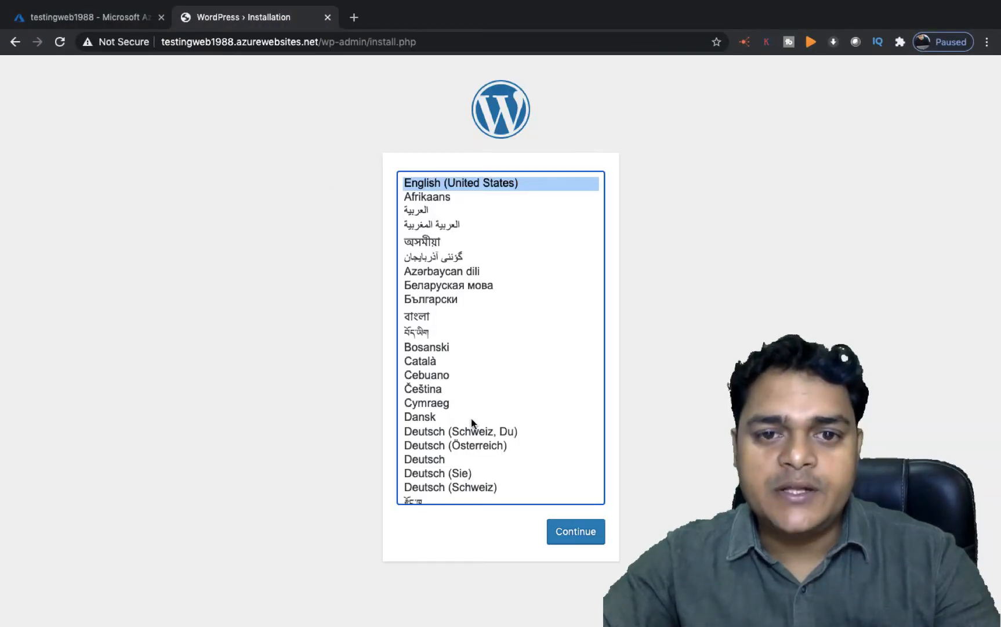
Step: Continue the WordPress installation in English with site title AzureOnlineClass and username cloud
left_click(578, 535)
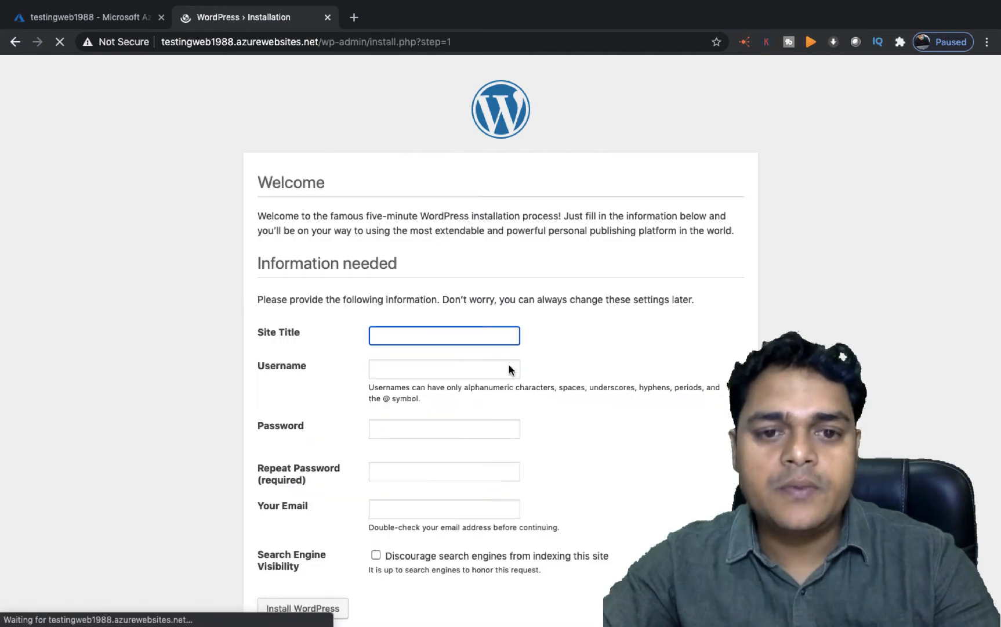
type("AzureOnlineClass")
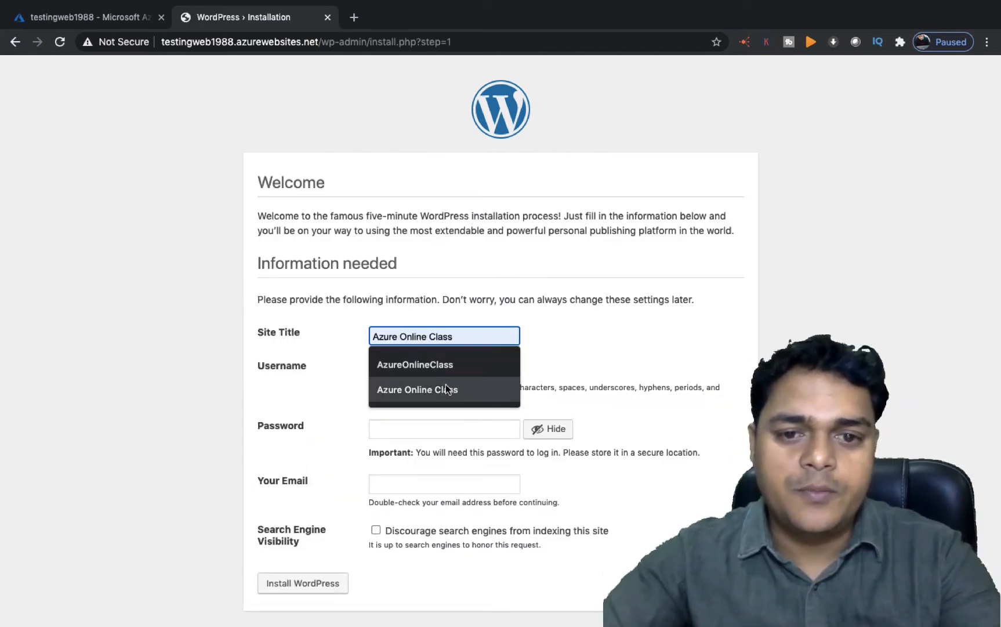
left_click(438, 359)
left_click(409, 369)
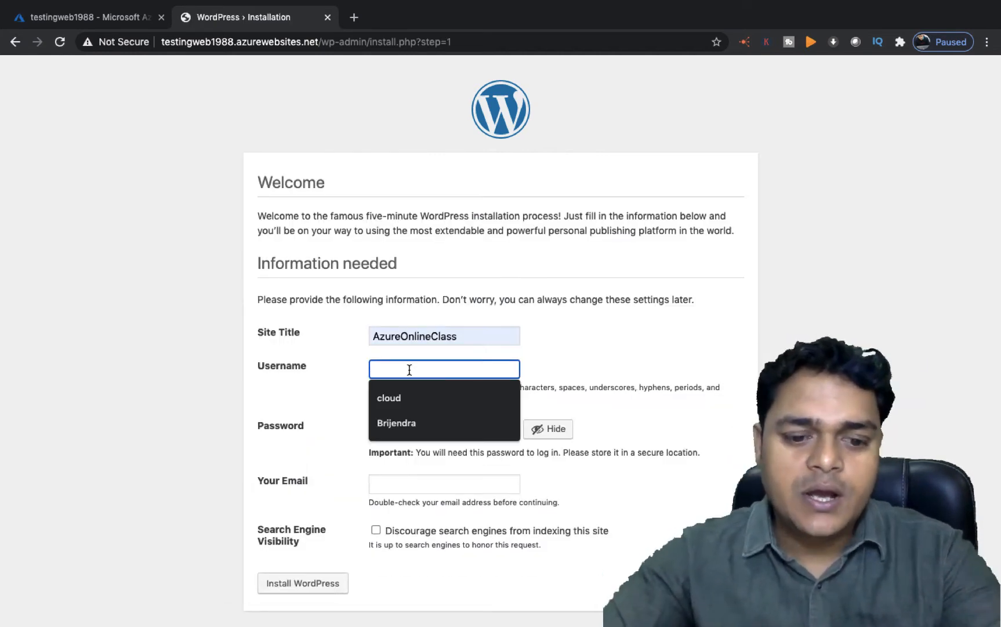
left_click(400, 395)
Step: Enter the WordPress admin password and confirm use of a weak password
left_click(414, 432)
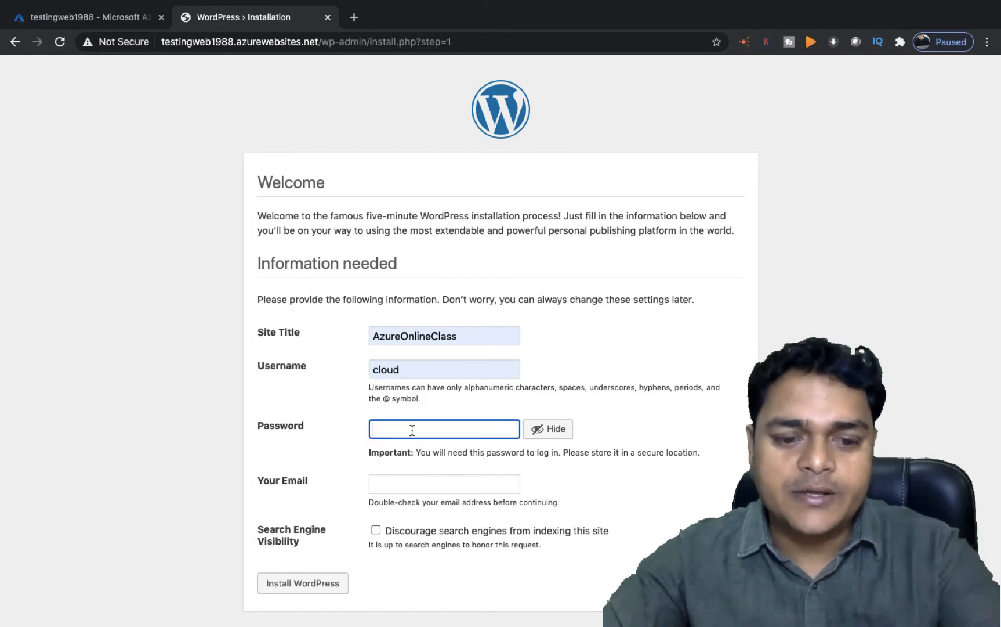
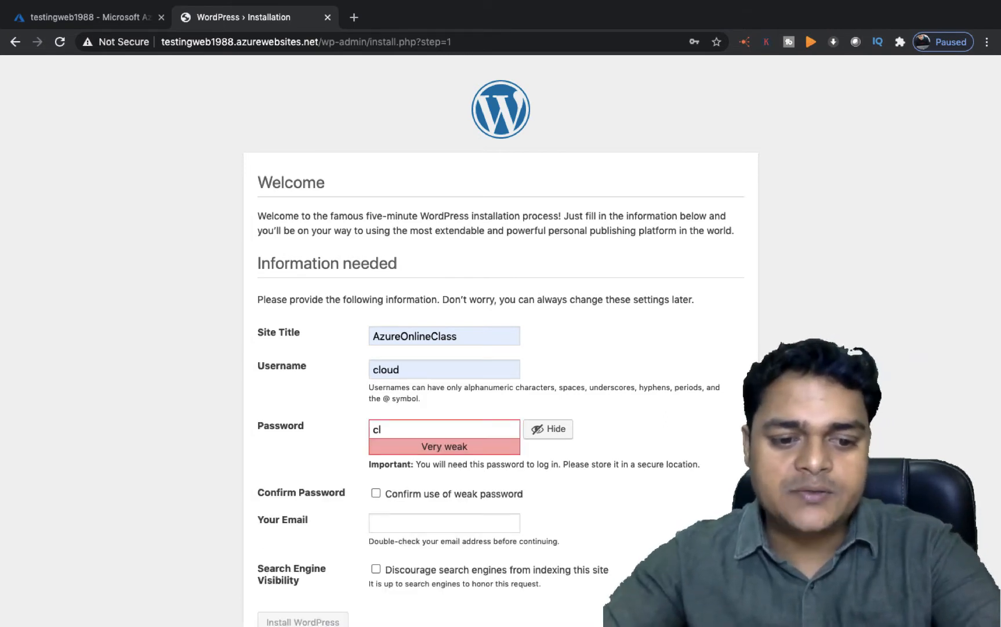
left_click_drag(417, 429, 303, 429)
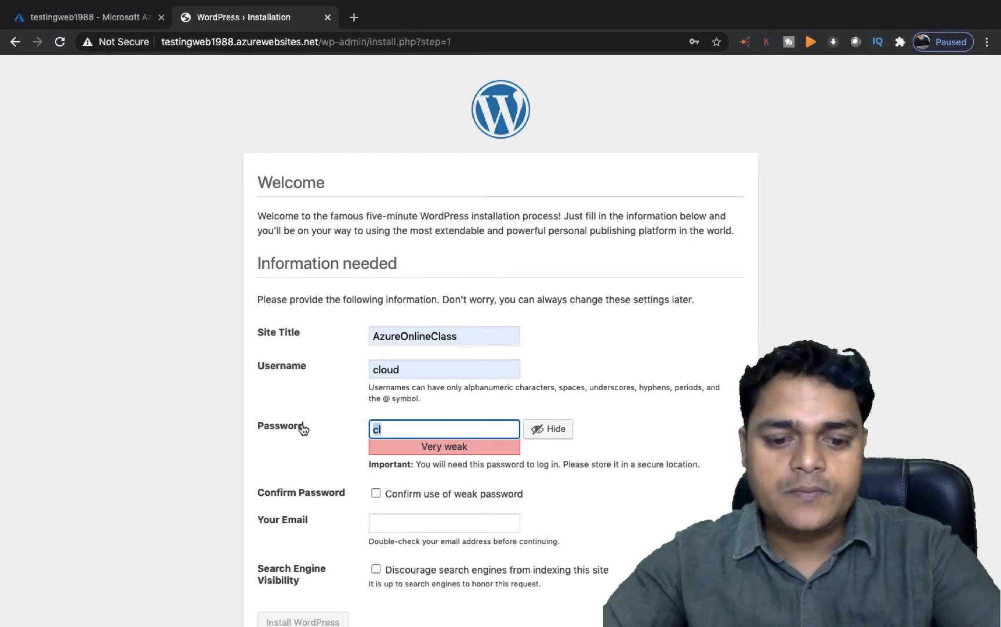
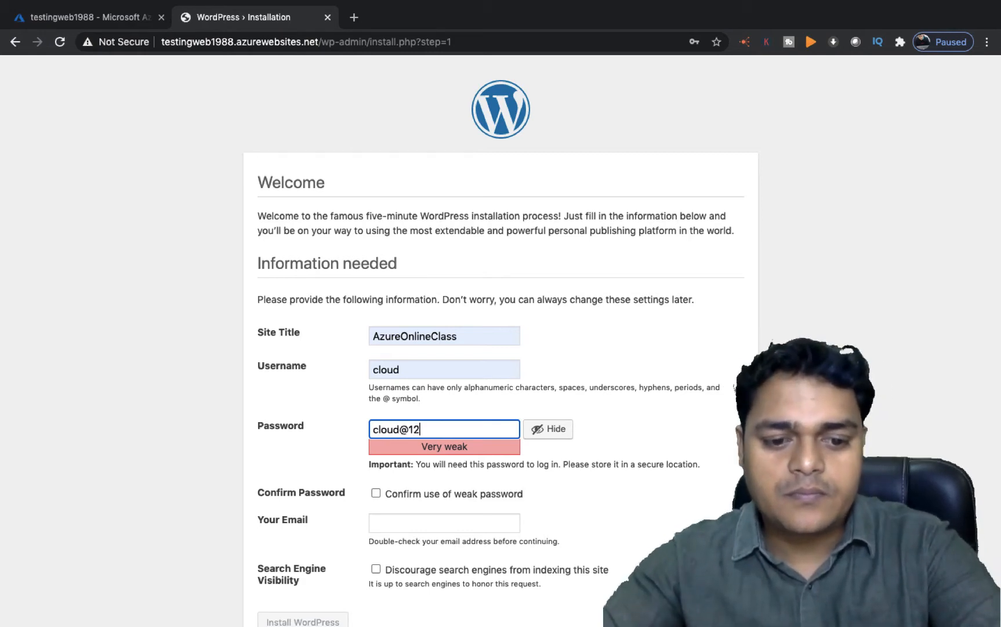
left_click(377, 493)
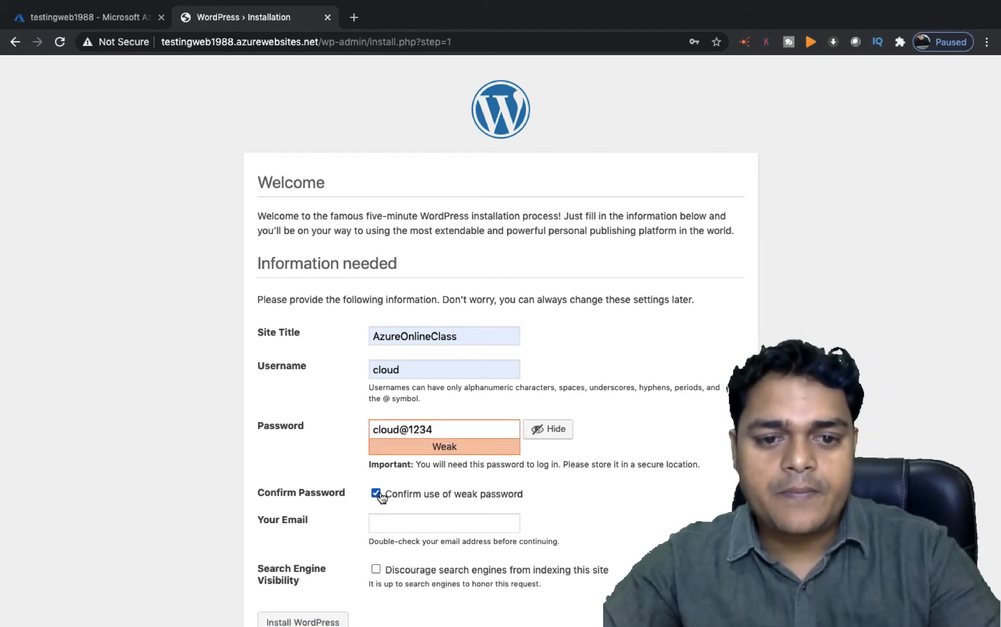
Step: Fill in the admin e-mail, tick the option to discourage search engines, and install WordPress
left_click(396, 522)
left_click(400, 551)
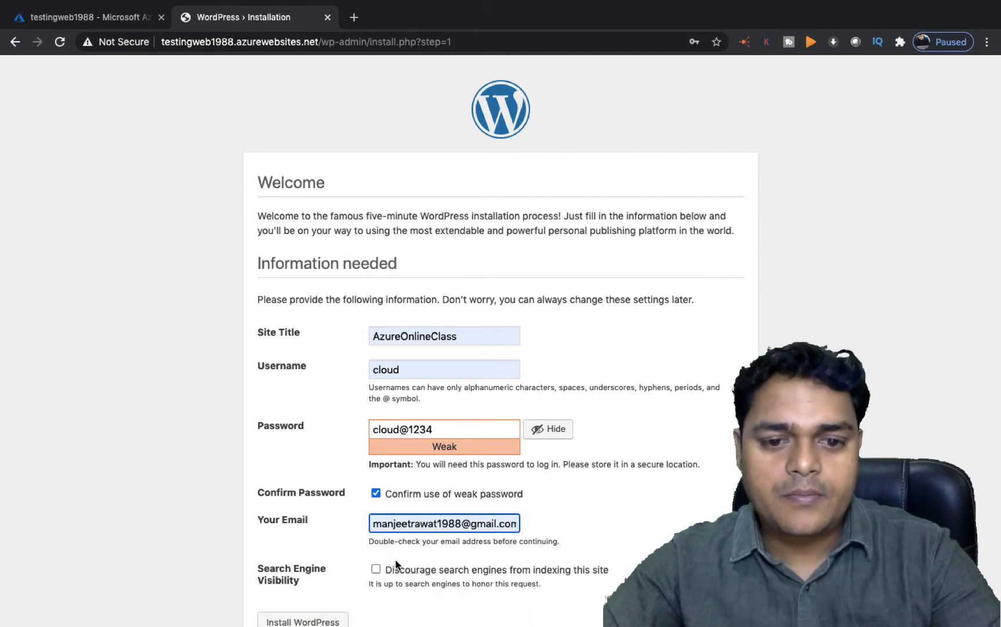
scroll(377, 569, "down", 2)
left_click(376, 528)
left_click(302, 583)
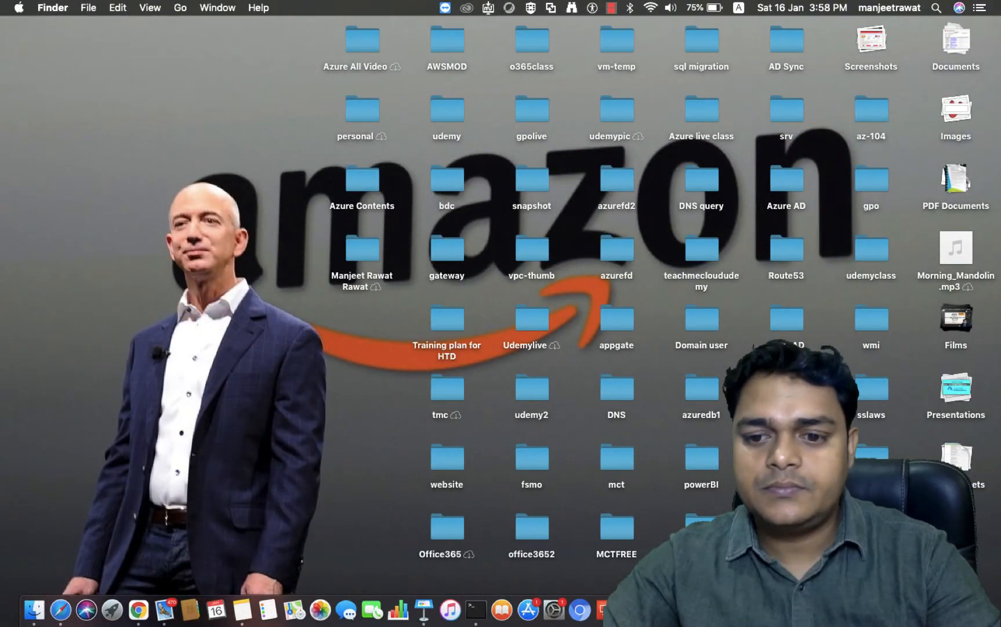
Step: Return to the browser and try to log in to WordPress with username user and the admin password
right_click(870, 610)
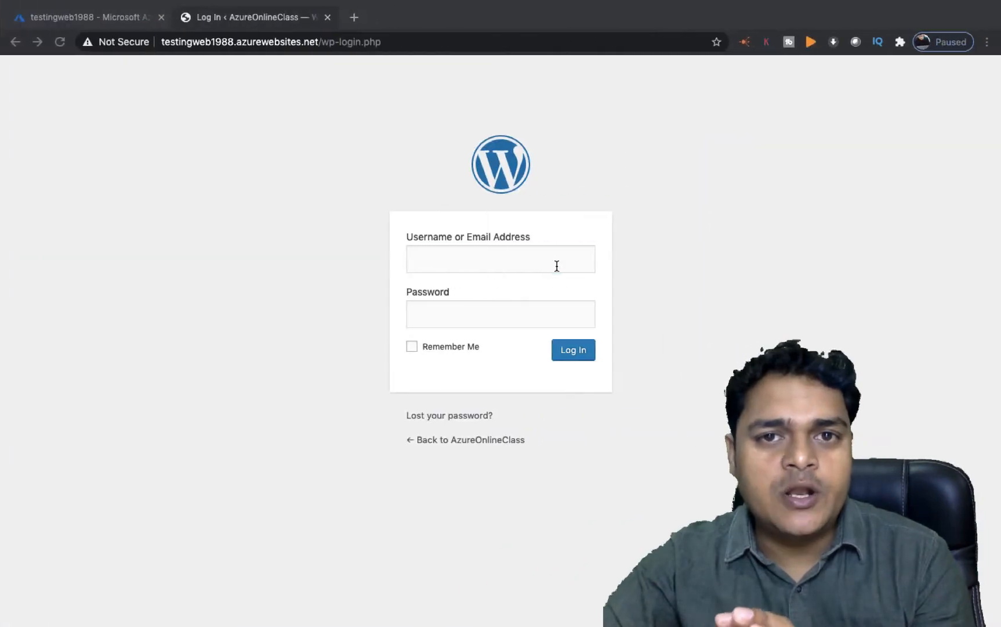
left_click(557, 266)
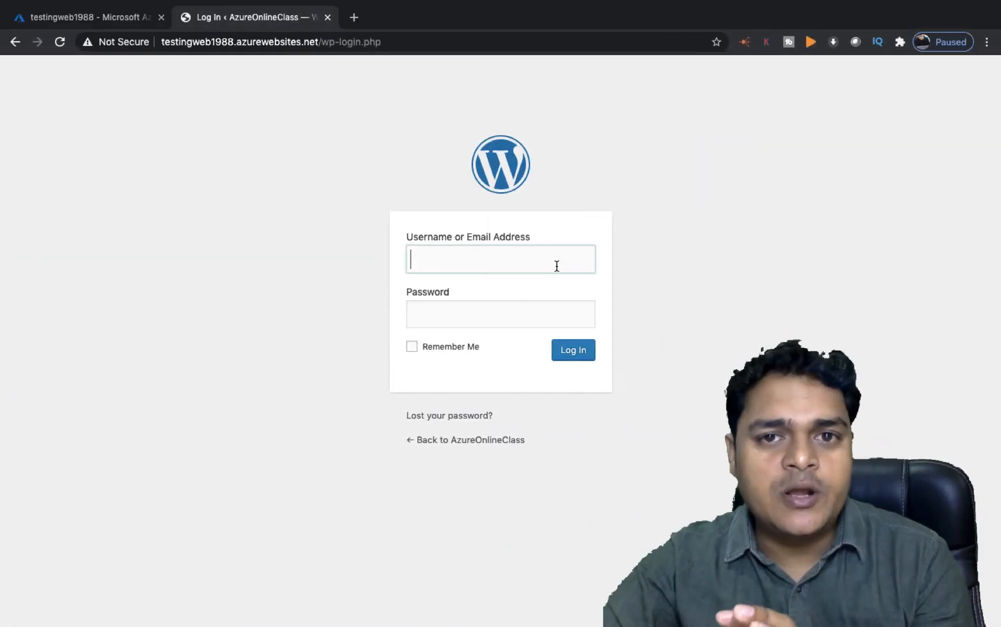
type("user")
key("Tab")
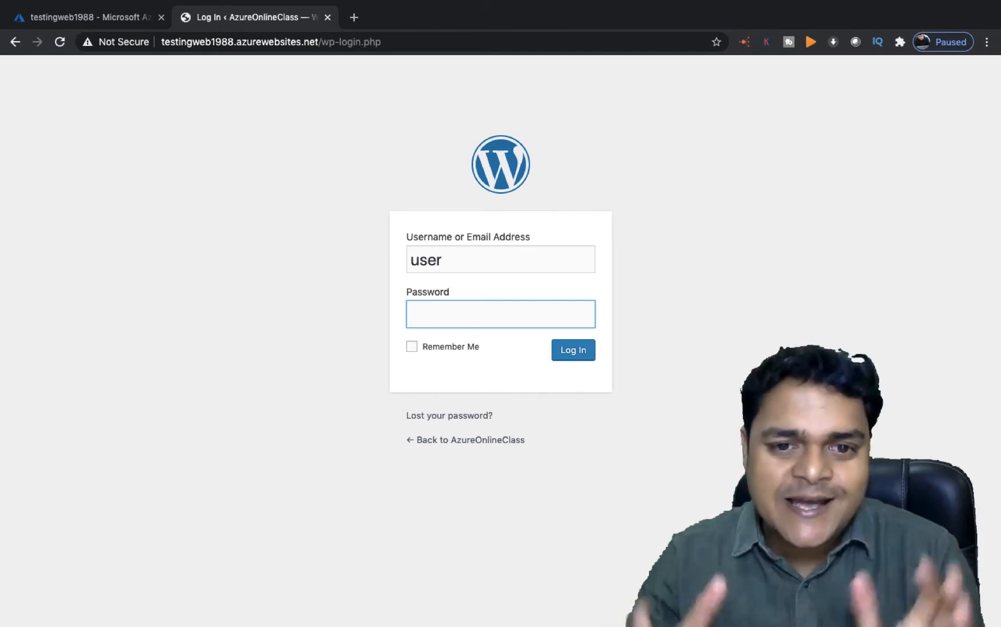
type("••")
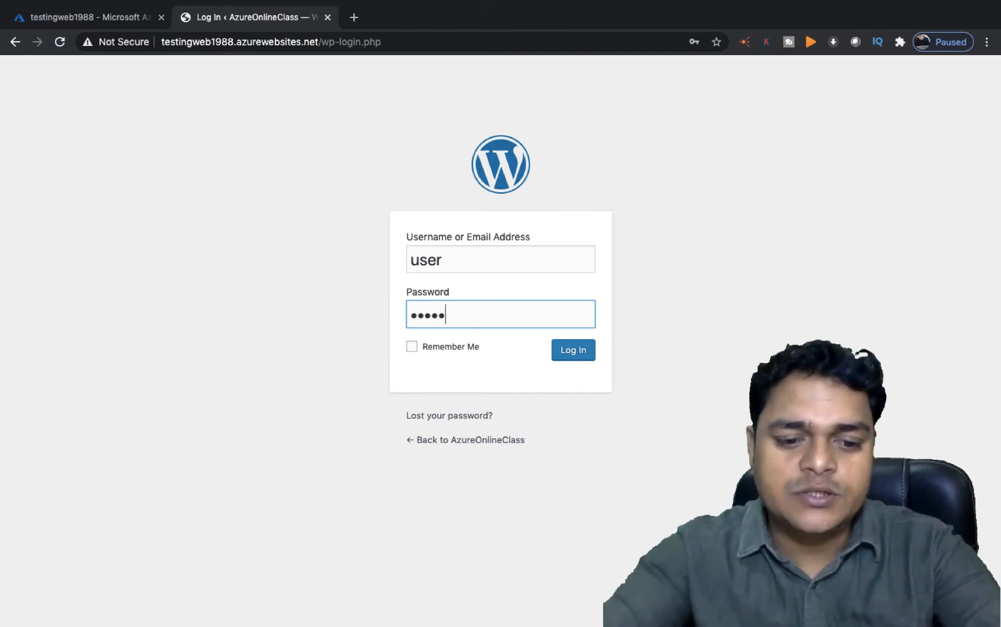
type("•")
key("Return")
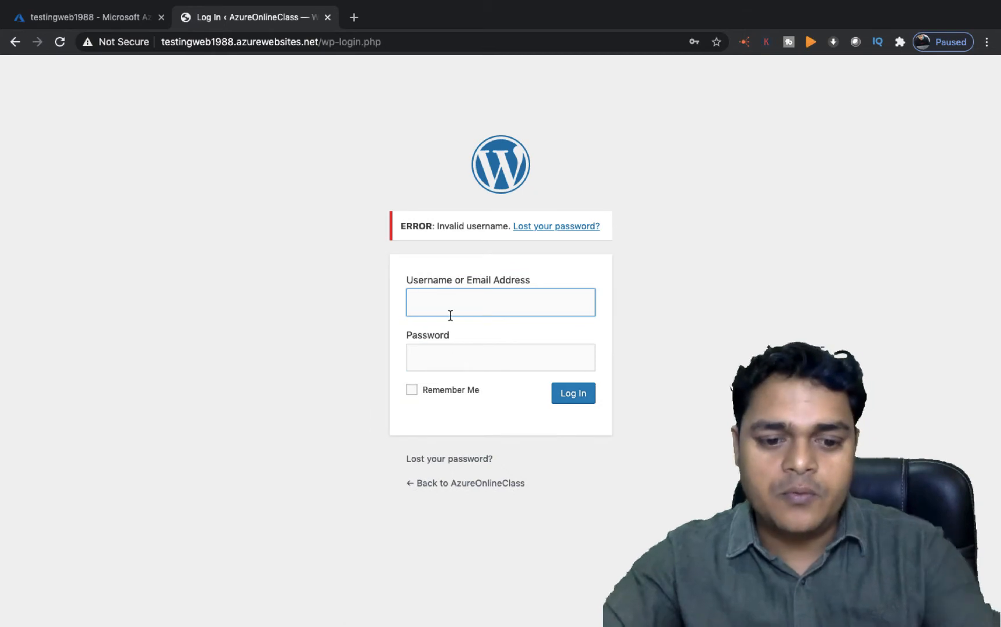
Step: Log in to WordPress with username cloud and the admin password
type("u")
key("BackSpace")
type("cloud")
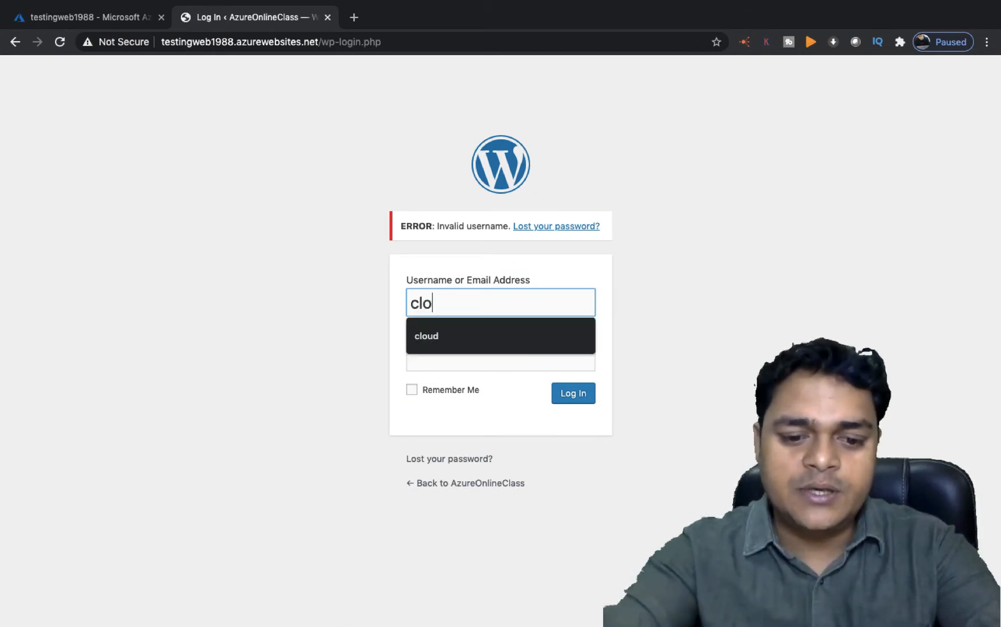
key("Tab")
type("***")
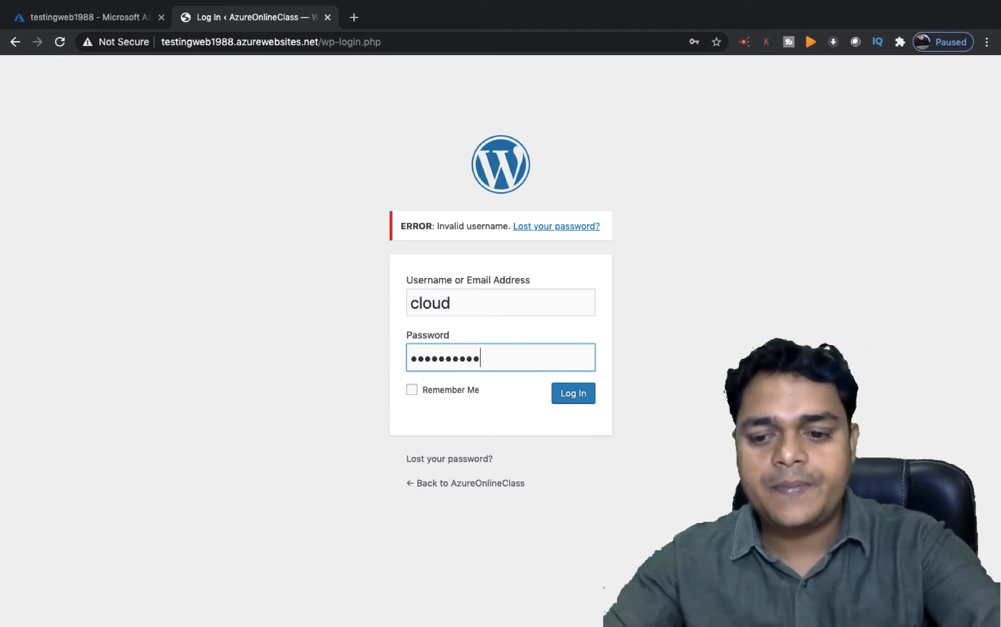
type("*******")
key("Return")
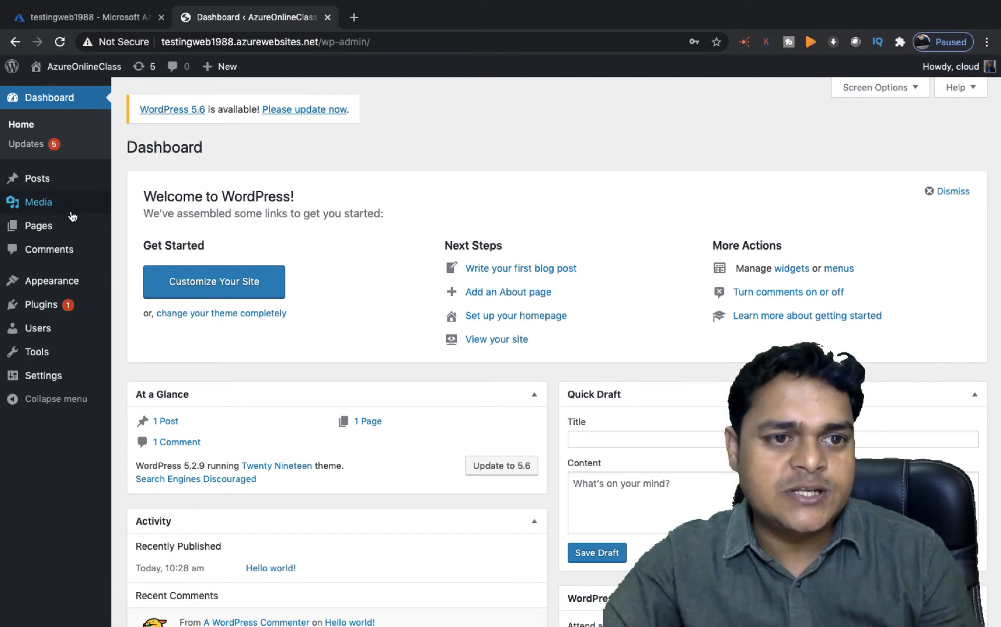
Step: Open the posts list and move the Hello world! post to the trash
left_click(32, 181)
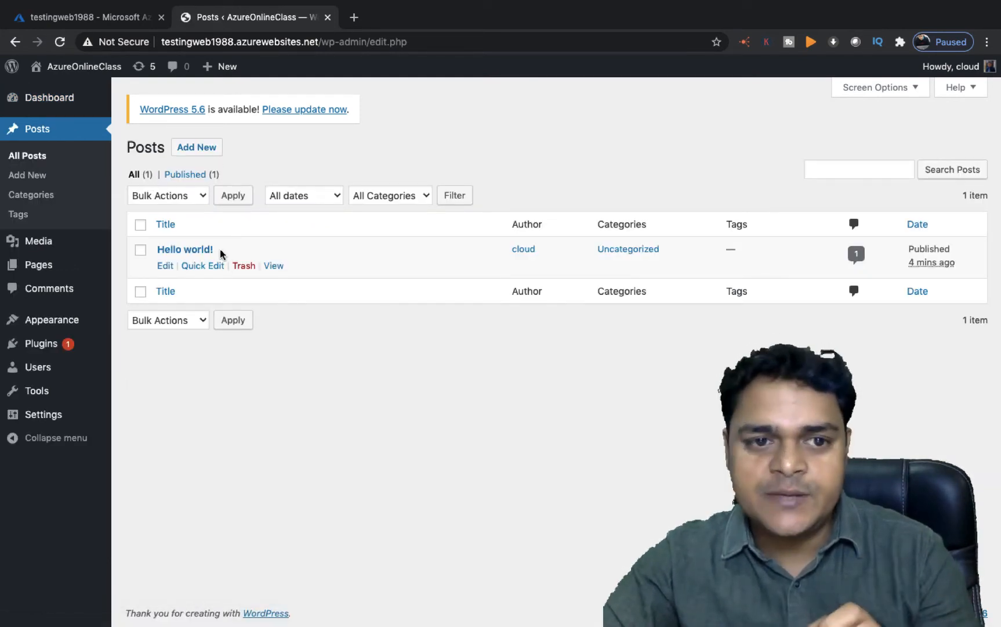
left_click(240, 267)
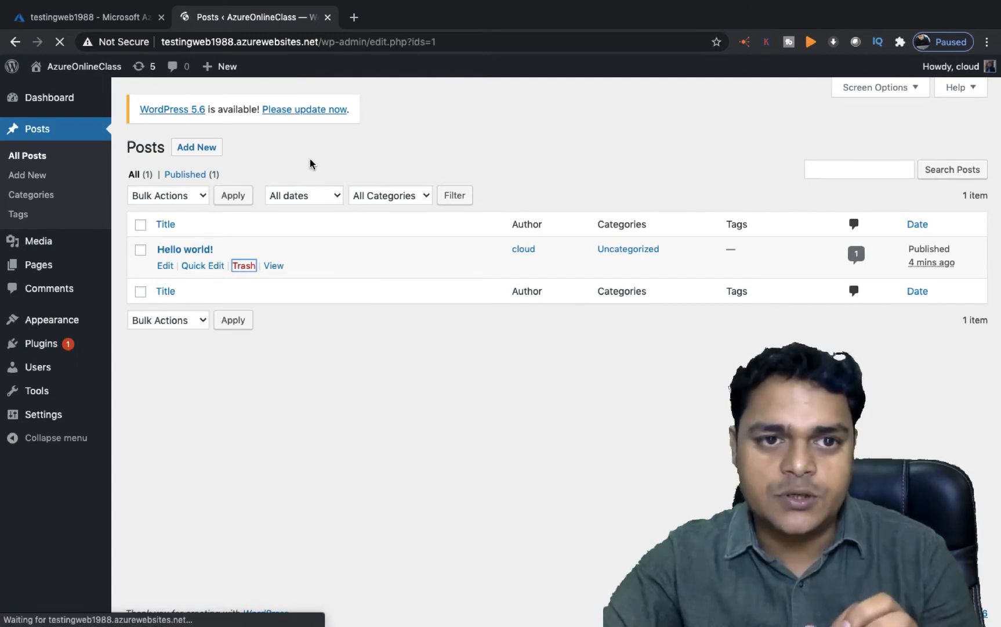
Step: Create a new post titled Azure Online class with the paragraph Become Cloud Expert
left_click(210, 153)
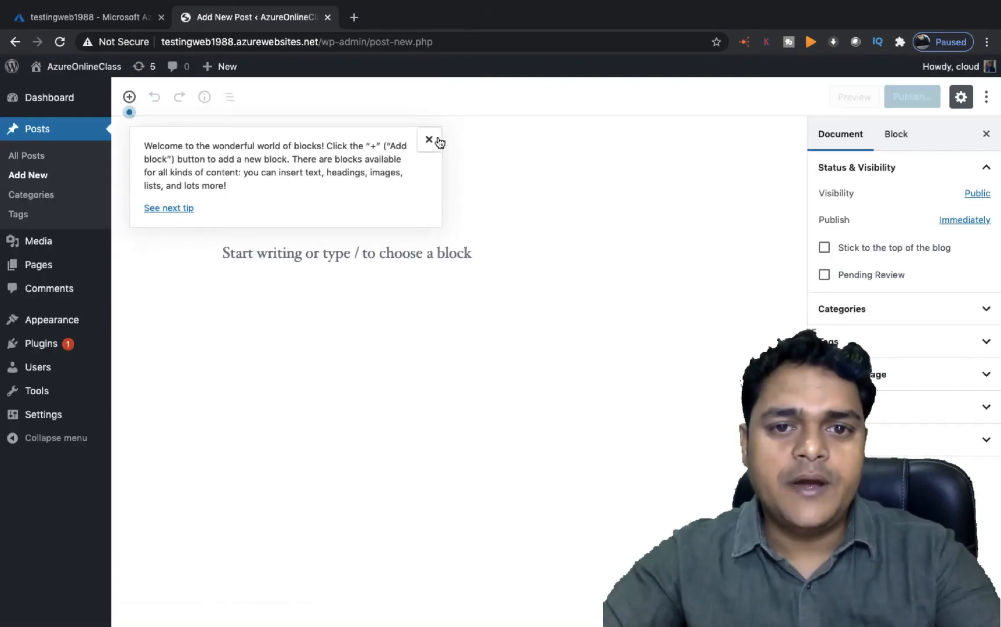
left_click(437, 140)
left_click(335, 207)
type("Az")
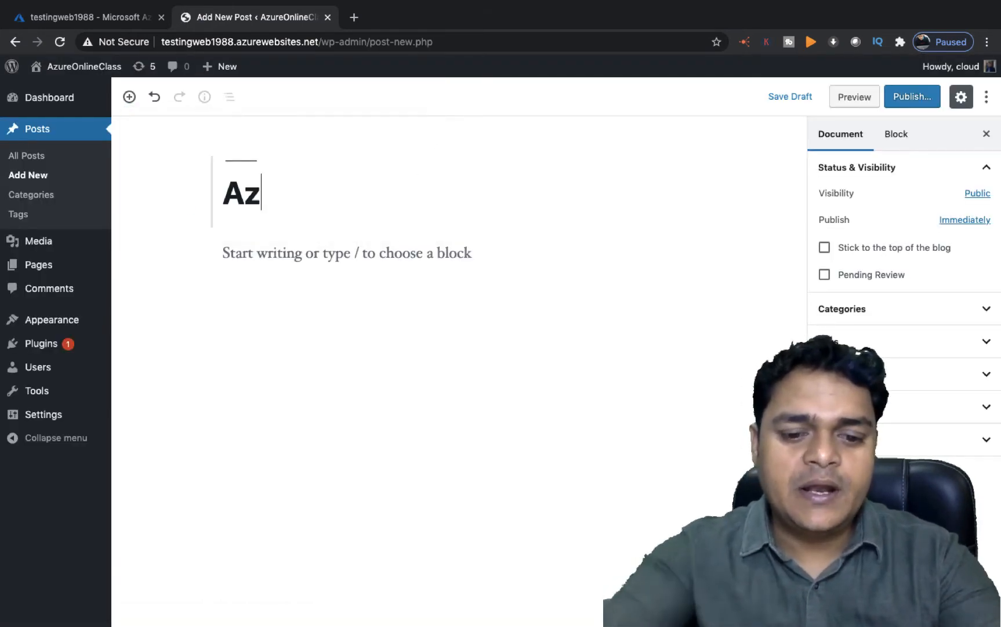
type("ure On")
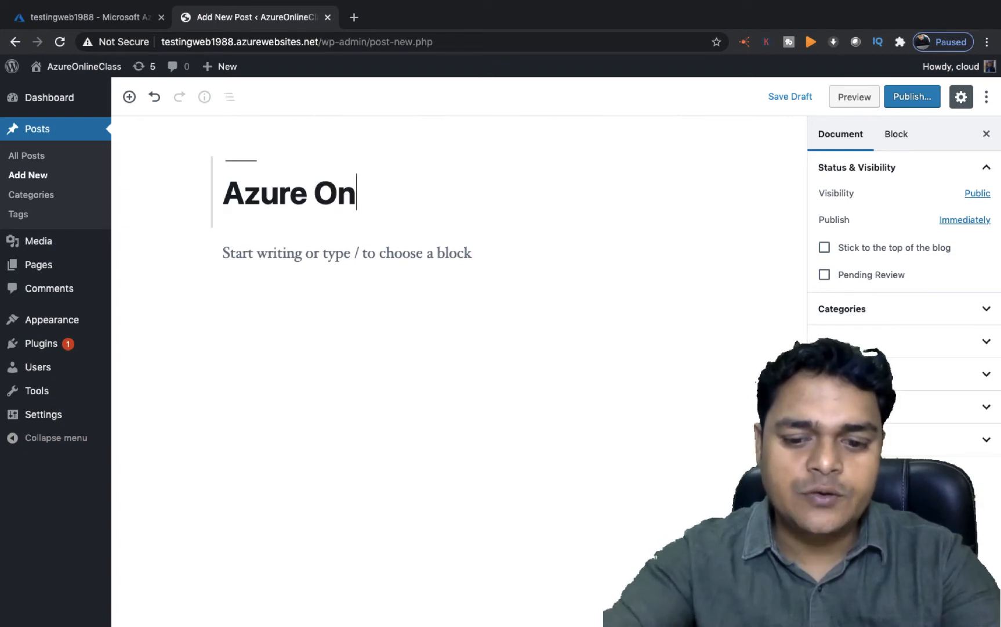
type("line class")
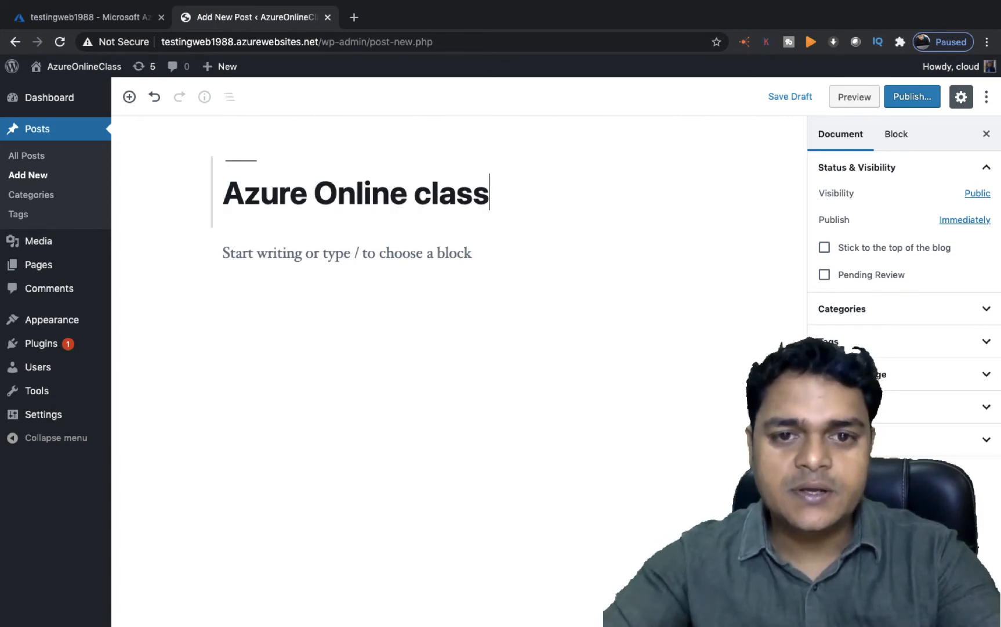
left_click(316, 256)
type("Bec")
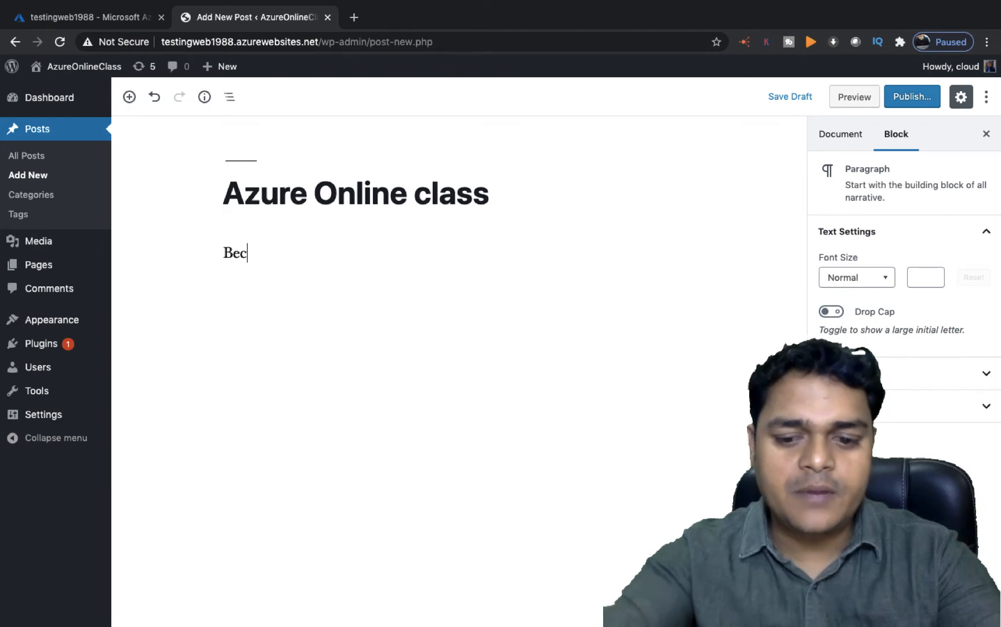
type("ome Cloud")
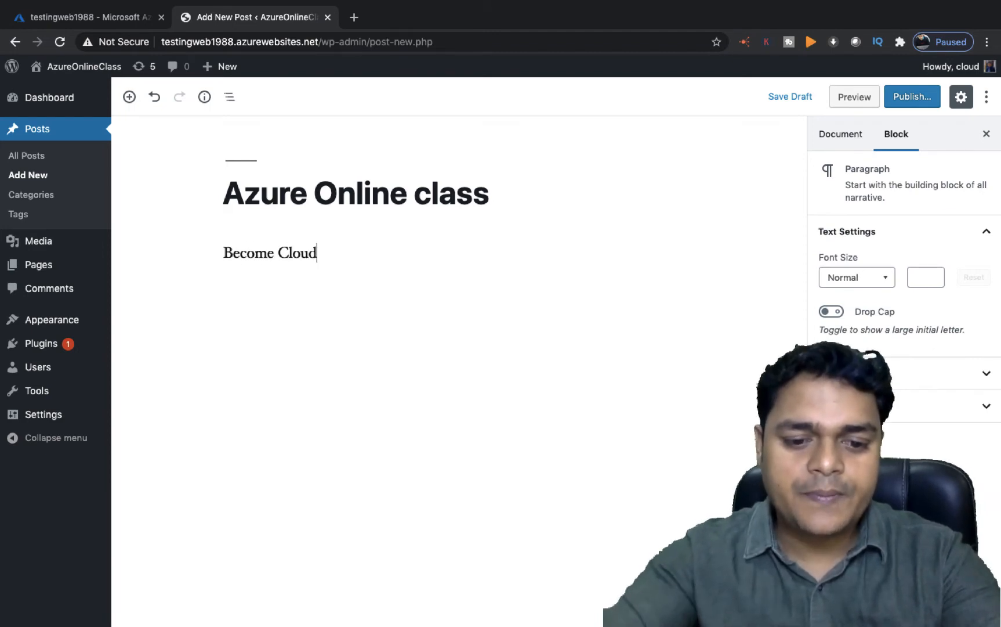
type(" Expert")
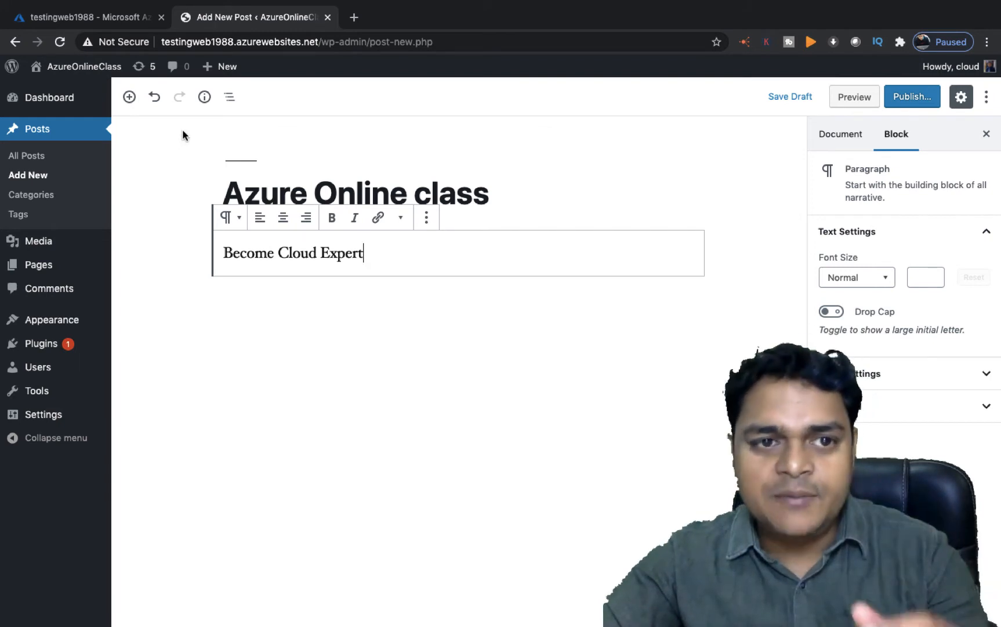
Step: Add an image block uploading AD Sync.001.jpeg from the Desktop's AD Sync folder, then publish the post
left_click(129, 97)
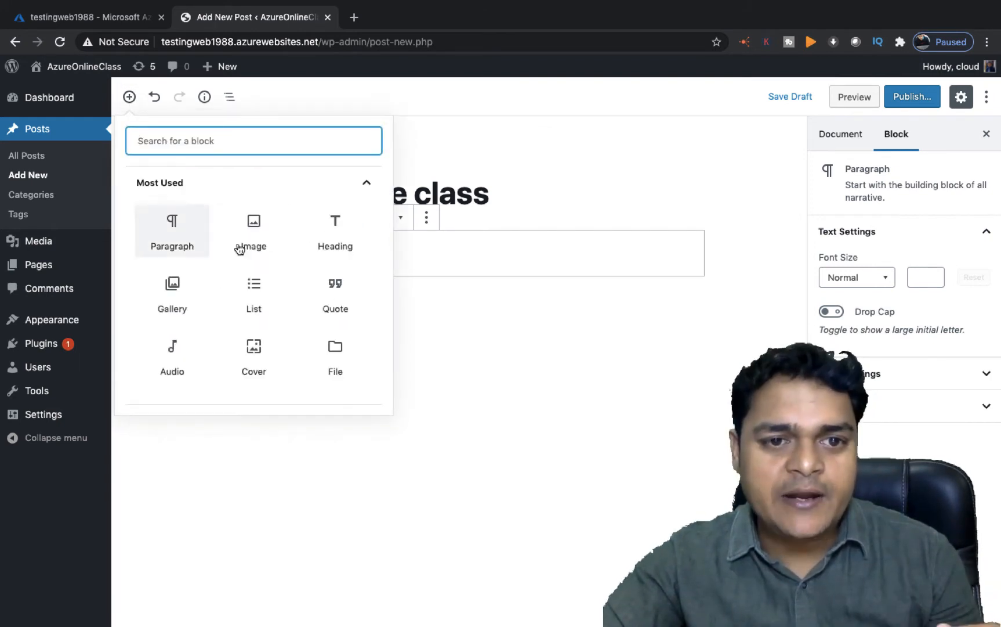
left_click(264, 239)
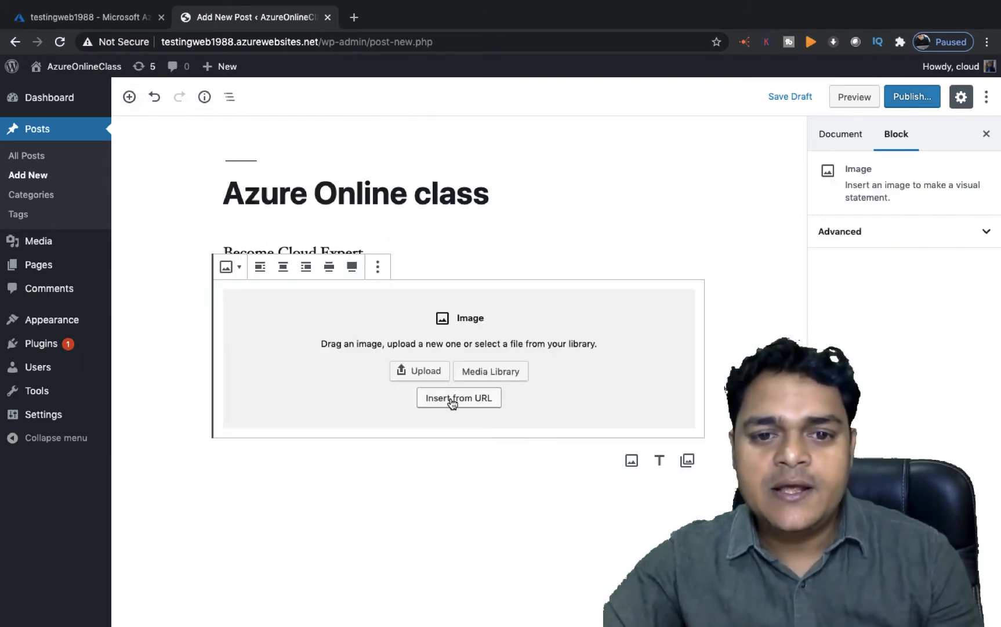
left_click(432, 377)
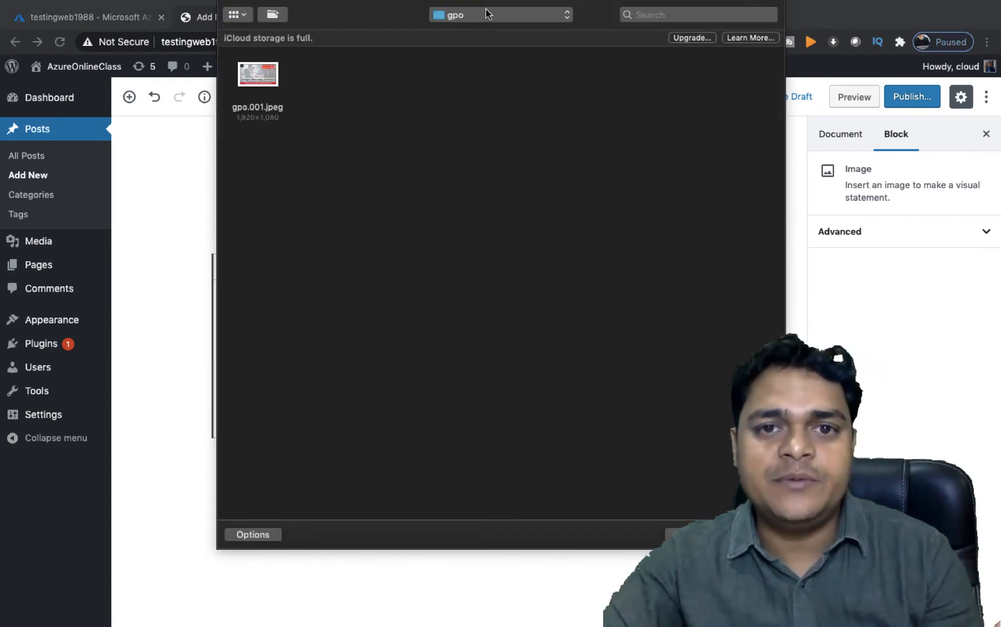
left_click(487, 22)
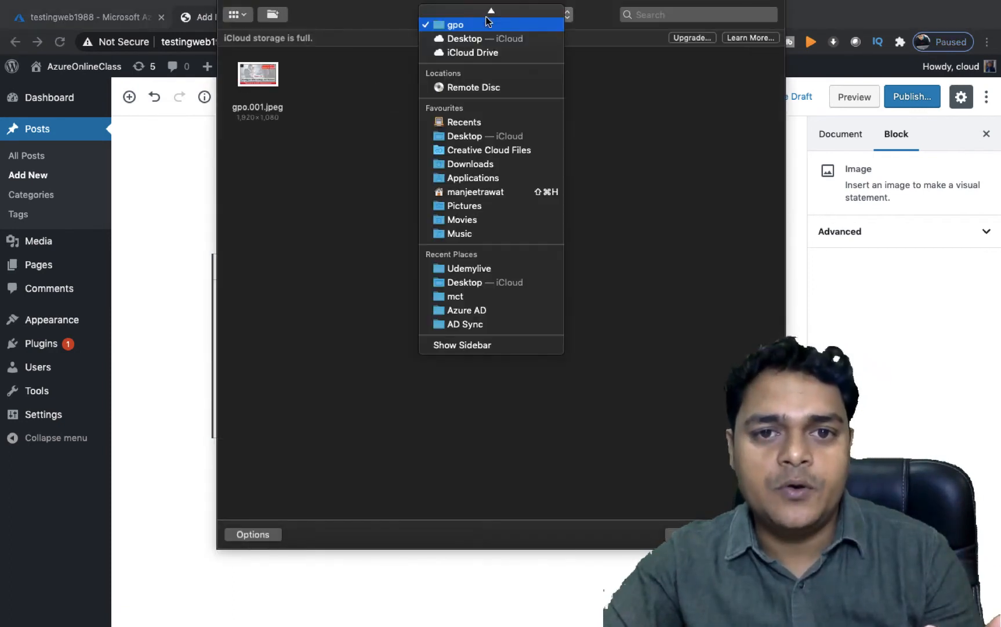
left_click(464, 138)
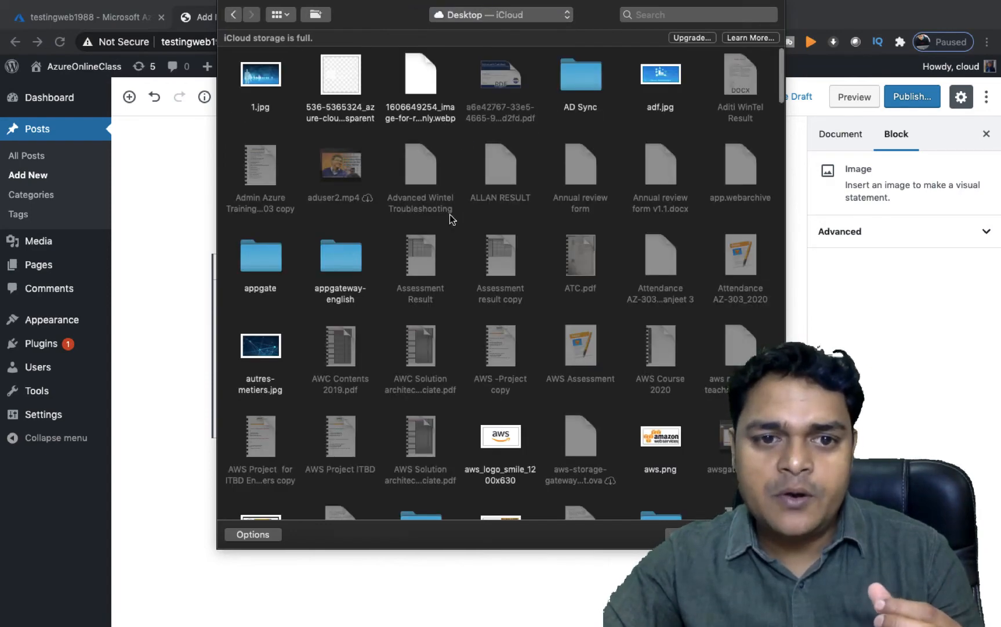
double_click(574, 79)
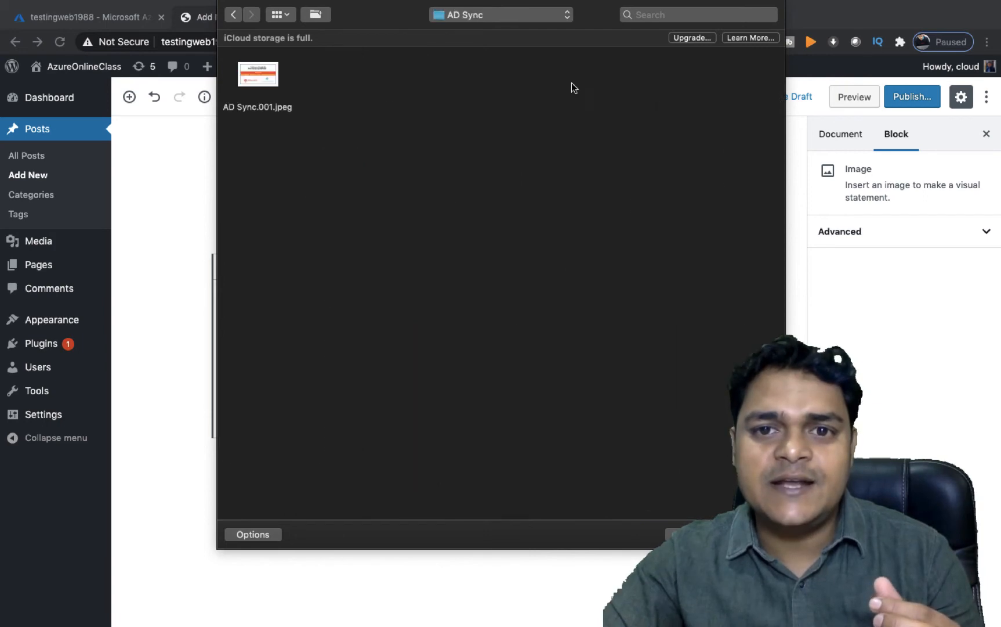
double_click(267, 79)
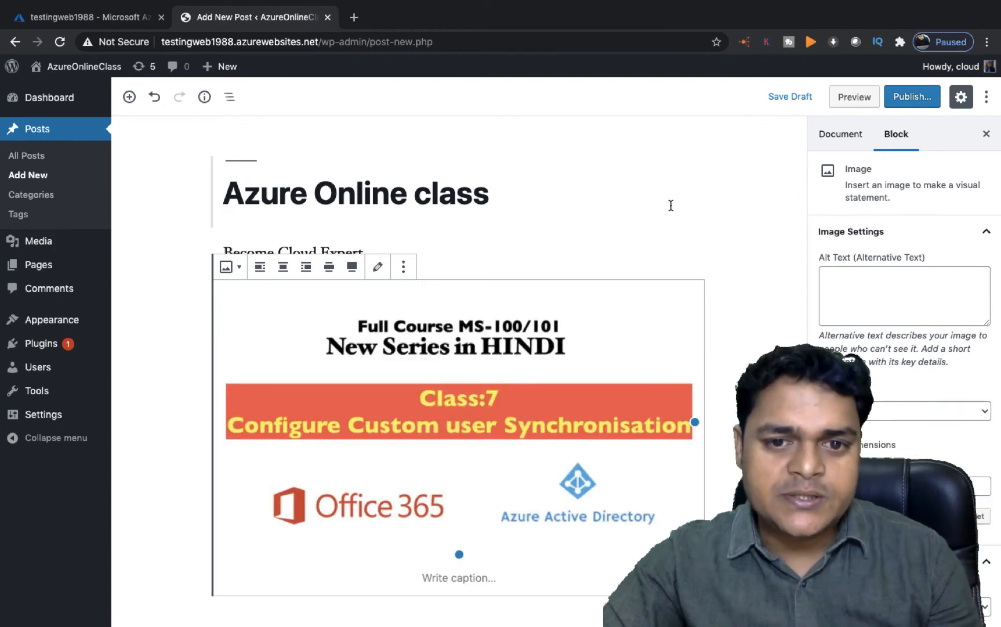
left_click(921, 98)
left_click(920, 96)
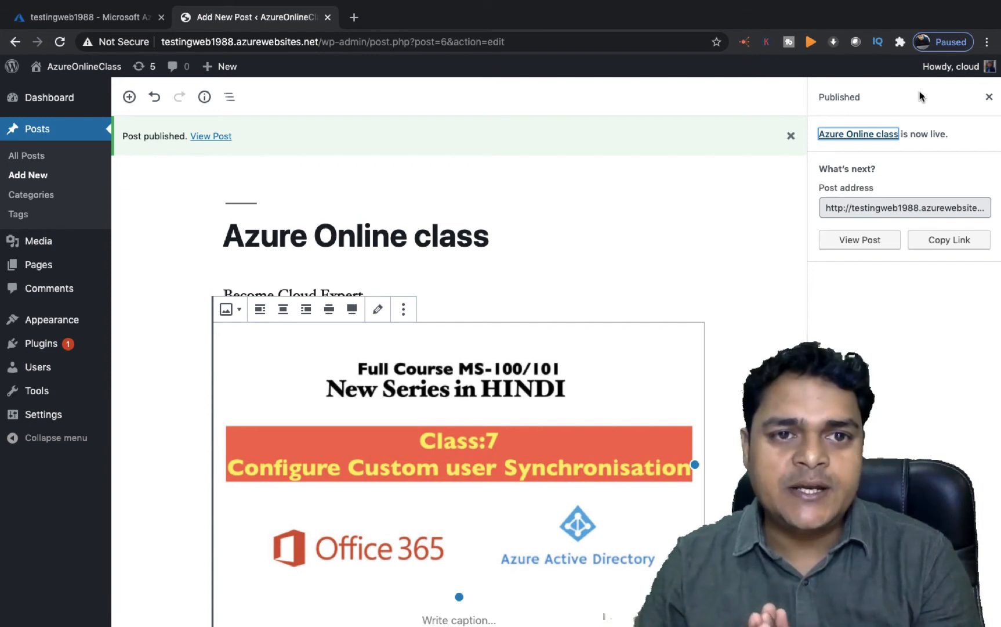
Step: Glance at the Front Door diagram in Paint S and return to the browser
key("ctrl+Left")
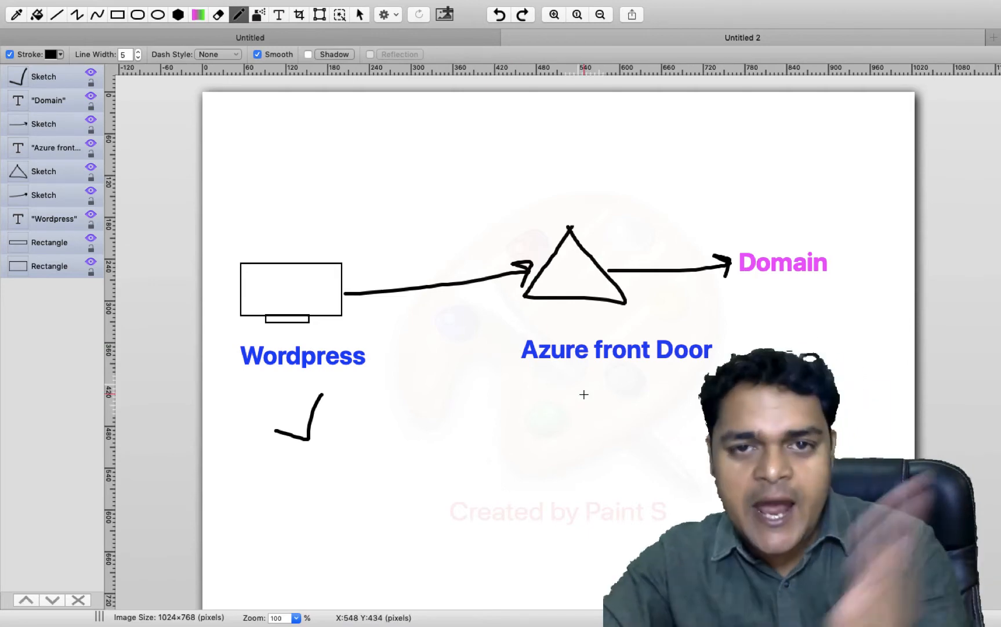
key("ctrl+Right")
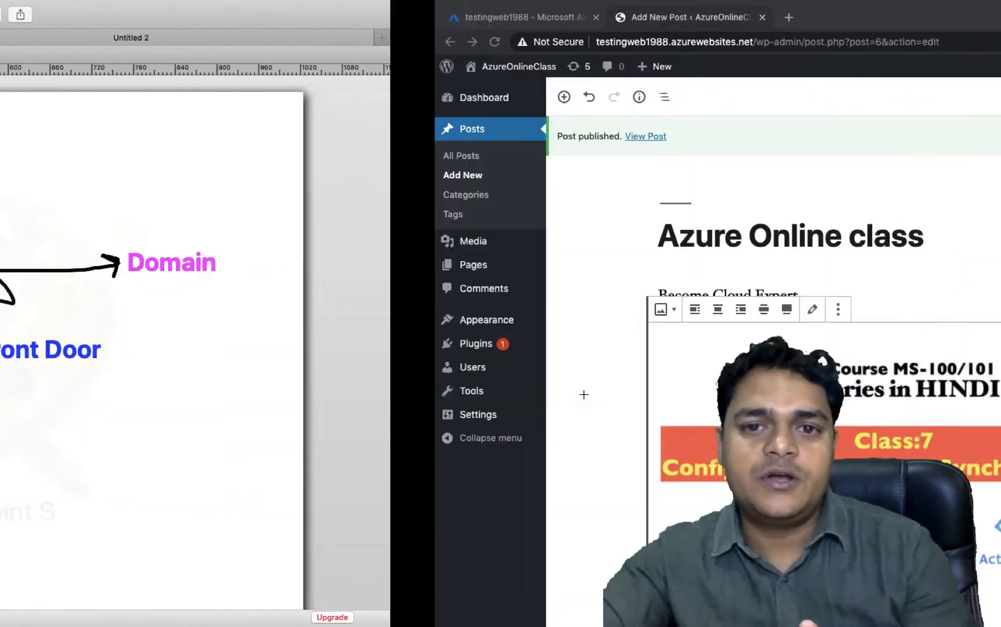
Step: Copy the testingweb1988 web app's URL from its App Service overview in the Azure portal
left_click(107, 19)
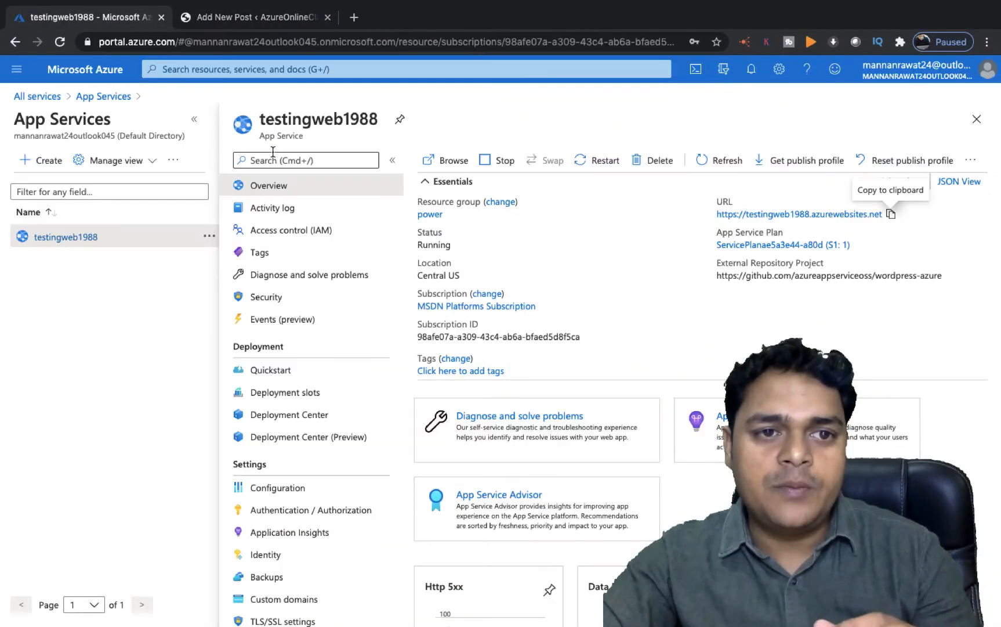
left_click(107, 96)
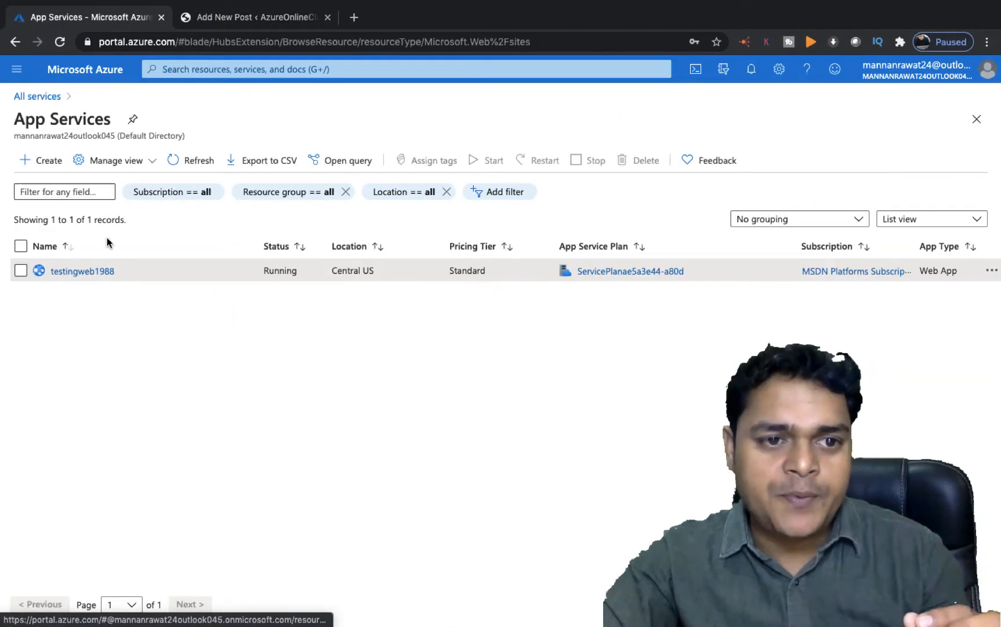
left_click(89, 272)
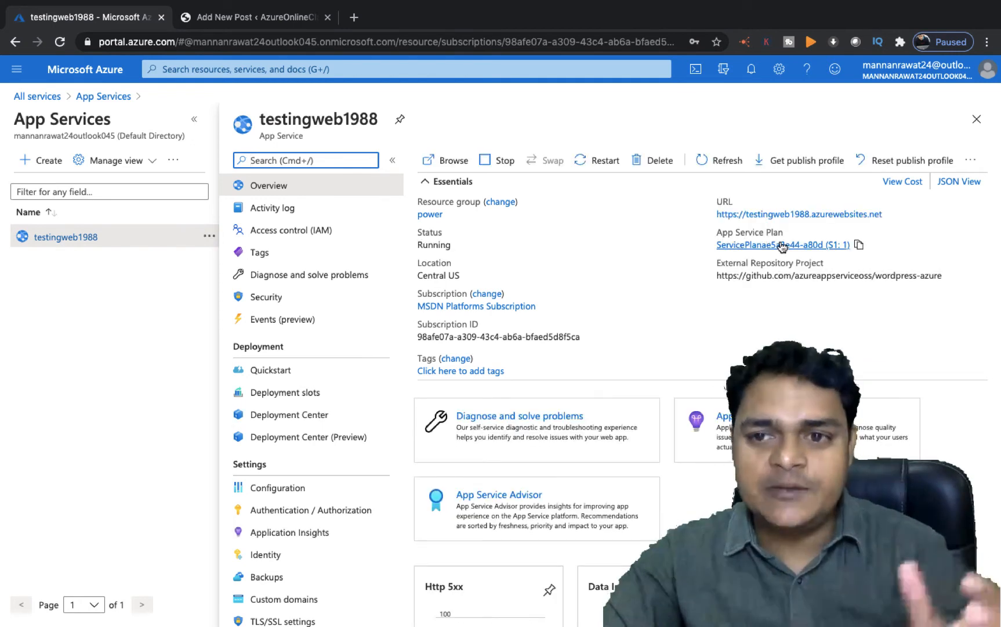
left_click(891, 214)
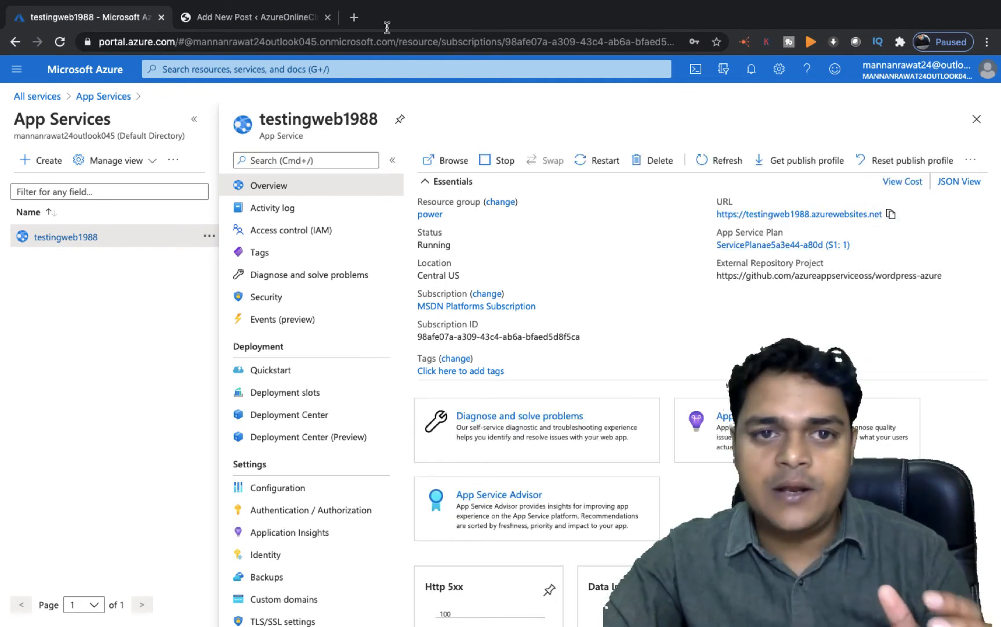
Step: Open the web app URL in a new tab and scroll through the published post
left_click(354, 18)
key("super+v")
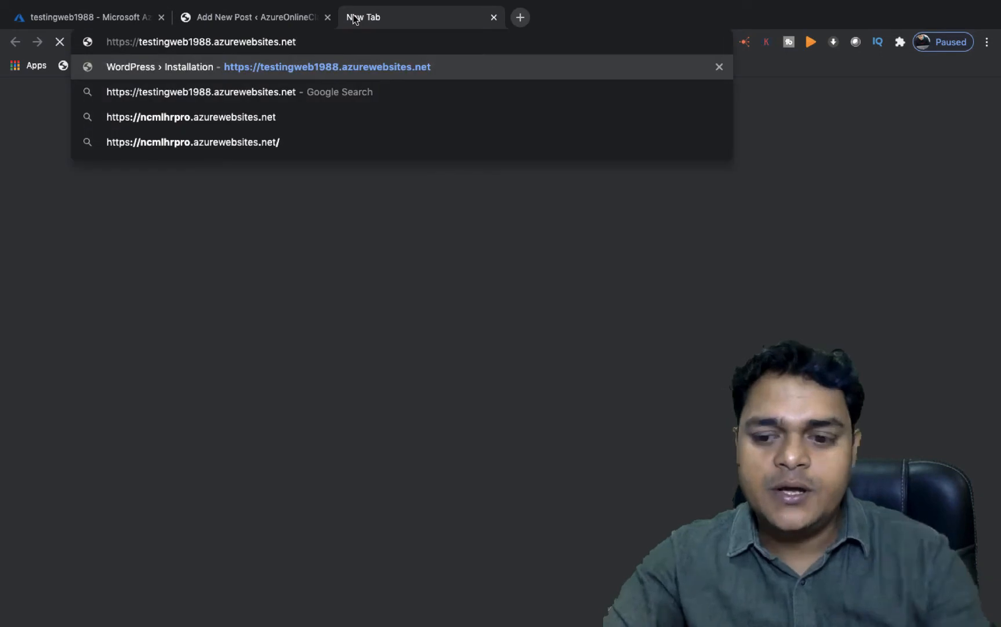
key("Return")
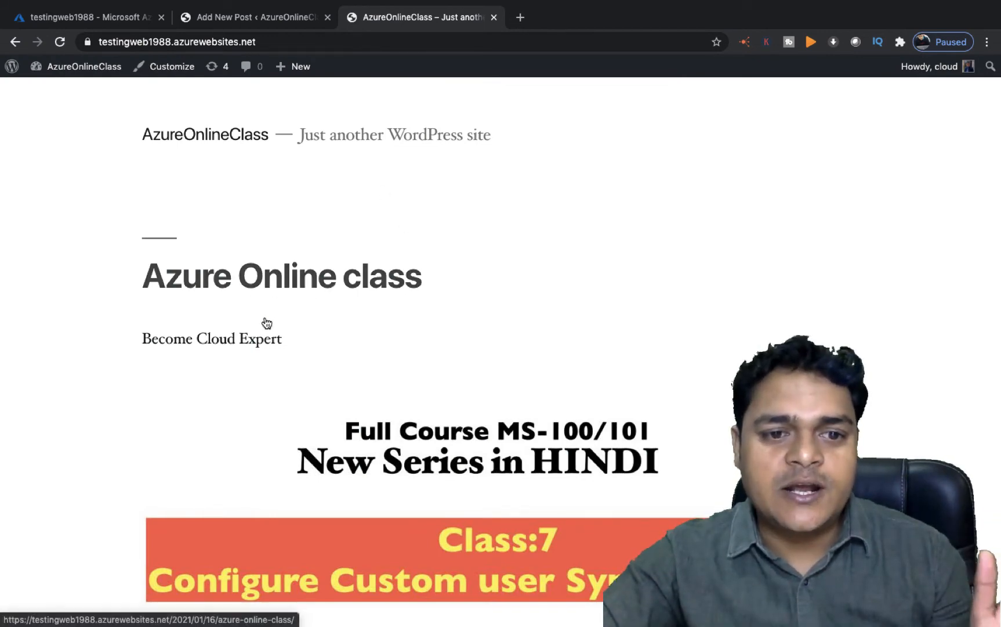
scroll(228, 353, "down", 5)
scroll(229, 349, "up", 3)
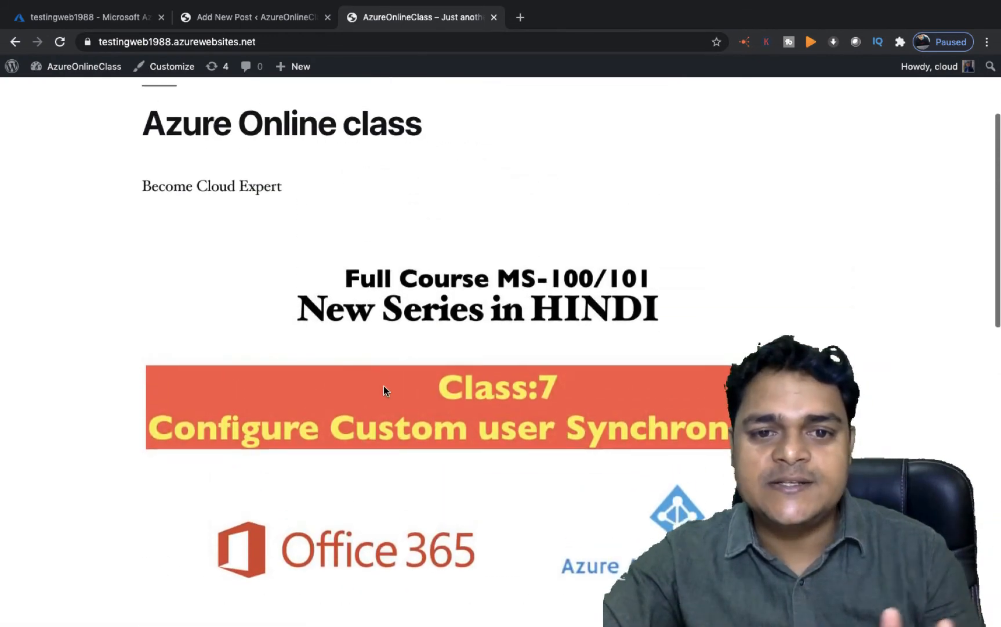
scroll(383, 385, "down", 5)
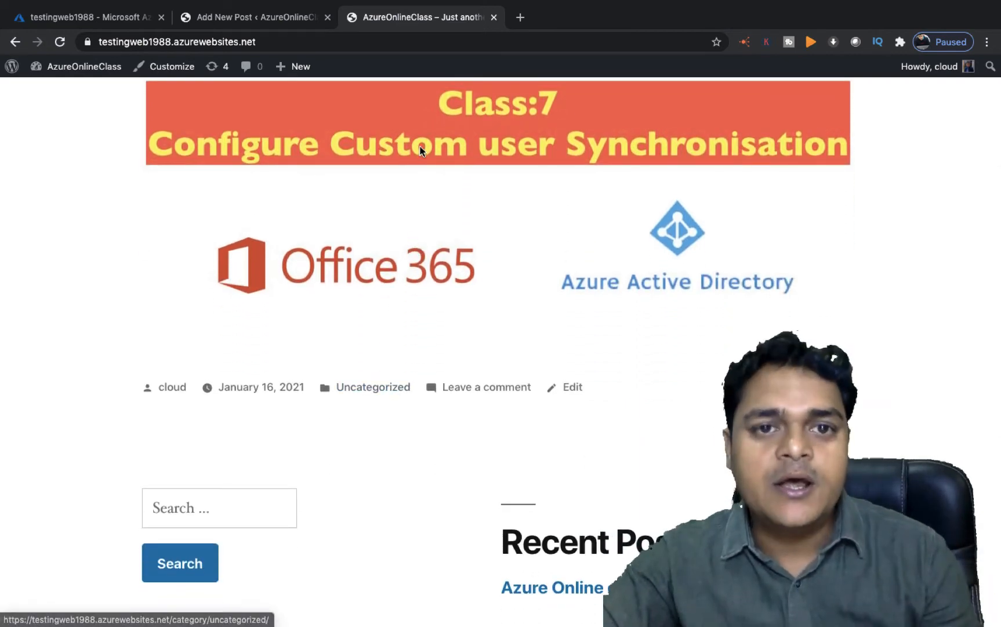
Step: Close the website and post editor tabs and return to All services in the Azure portal
left_click(494, 18)
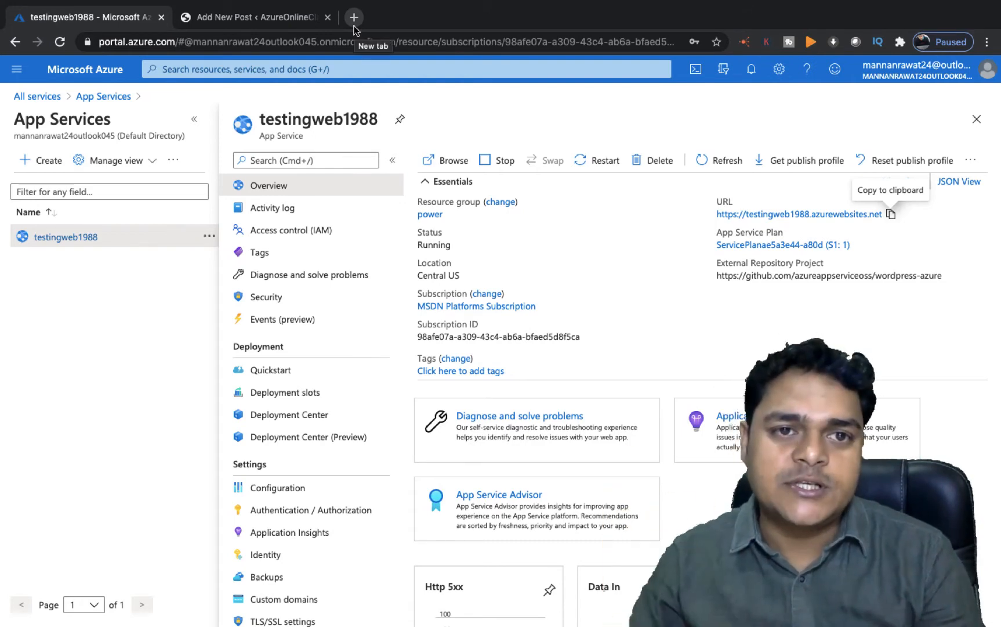
left_click(328, 18)
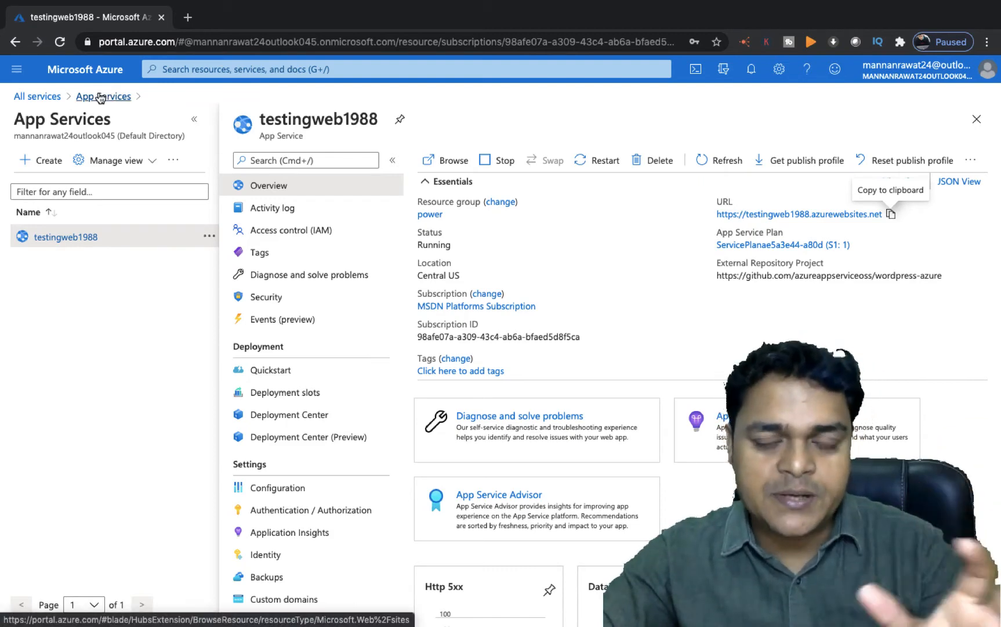
left_click(38, 98)
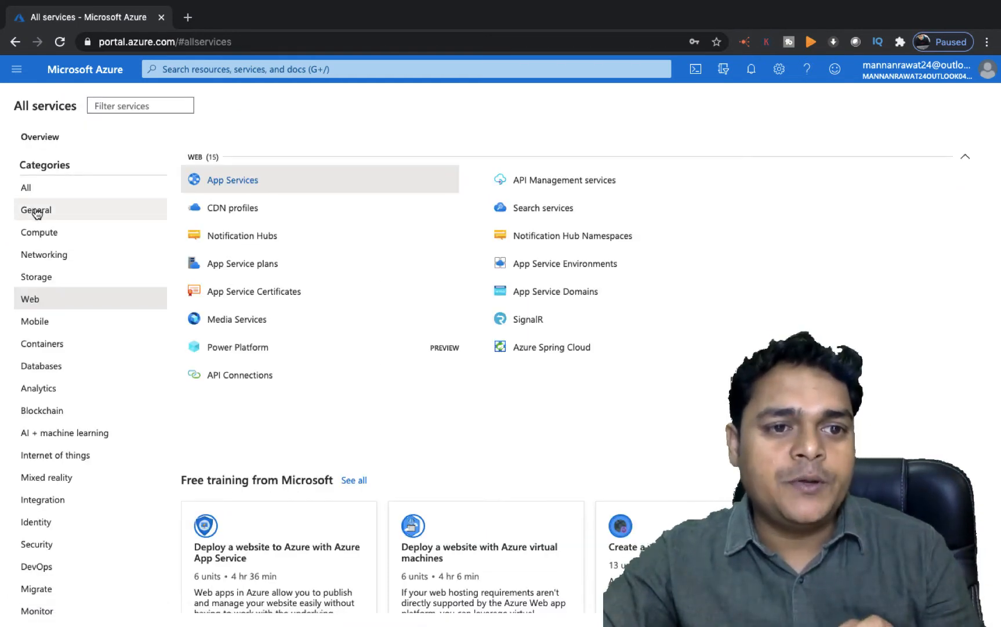
left_click(37, 212)
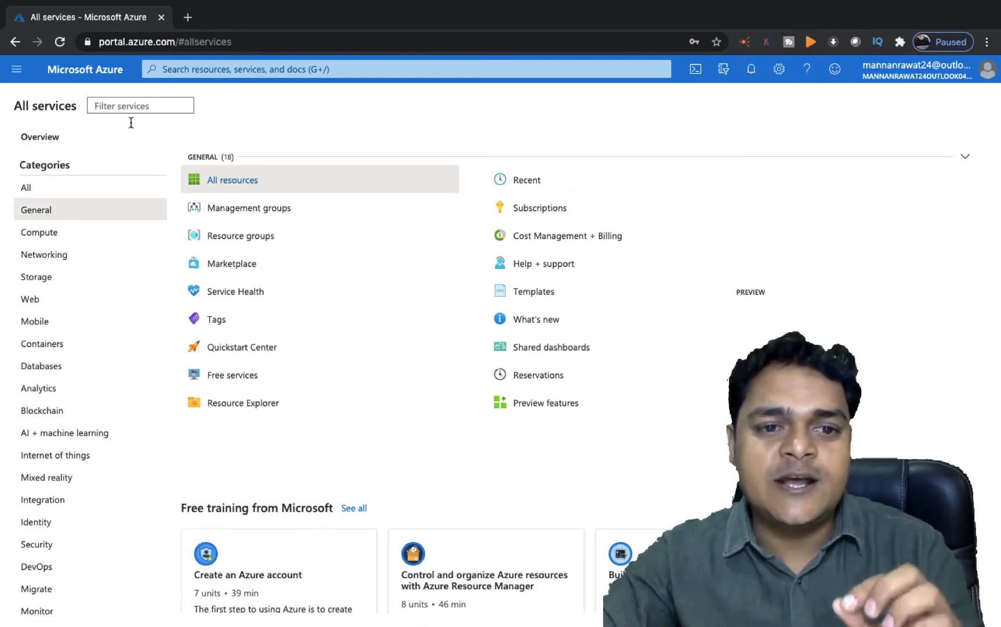
left_click(136, 105)
type("azure")
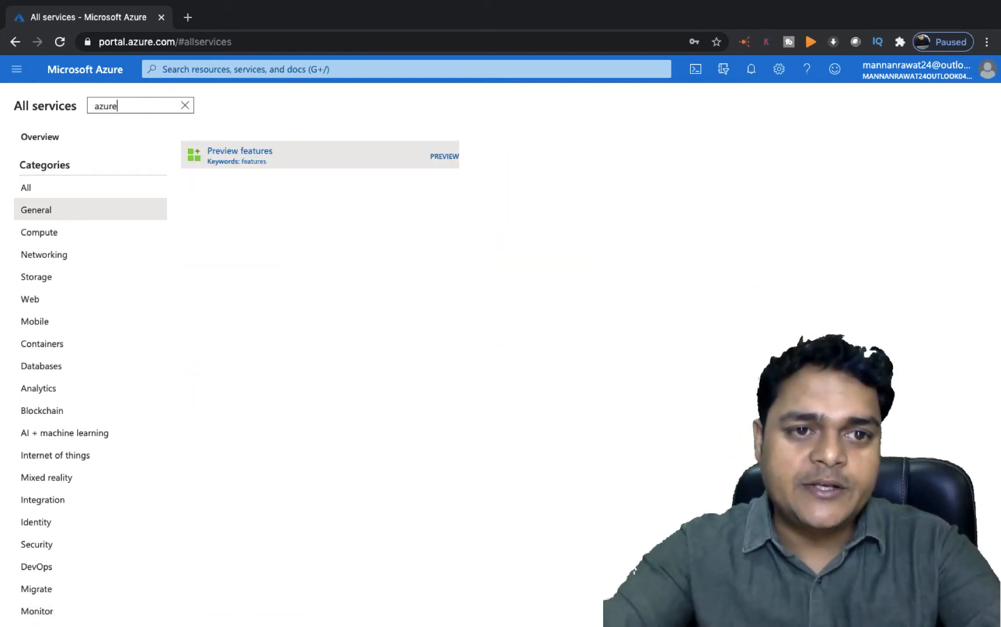
type(" front")
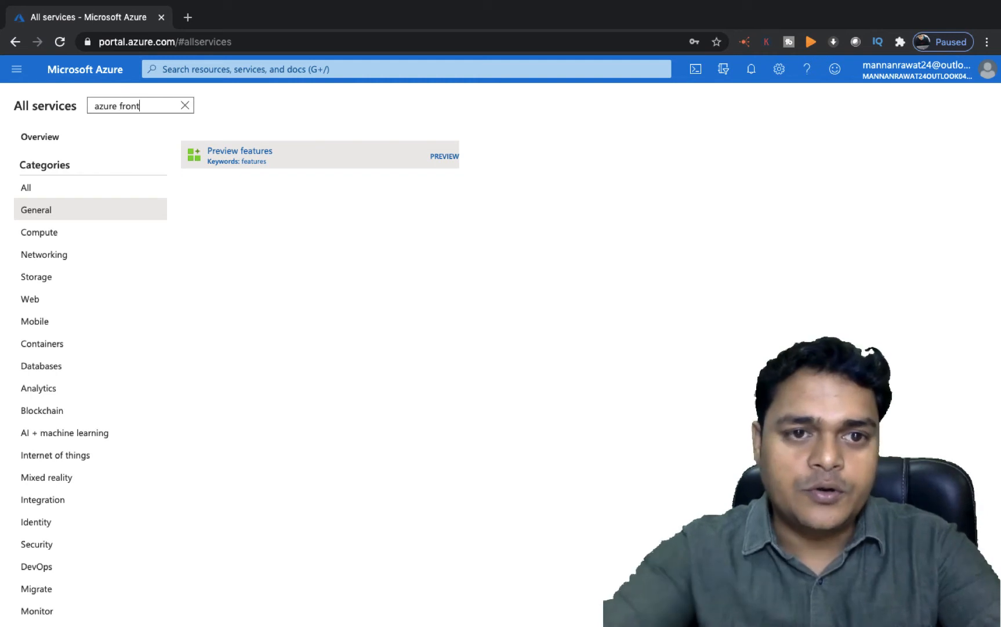
type(" door")
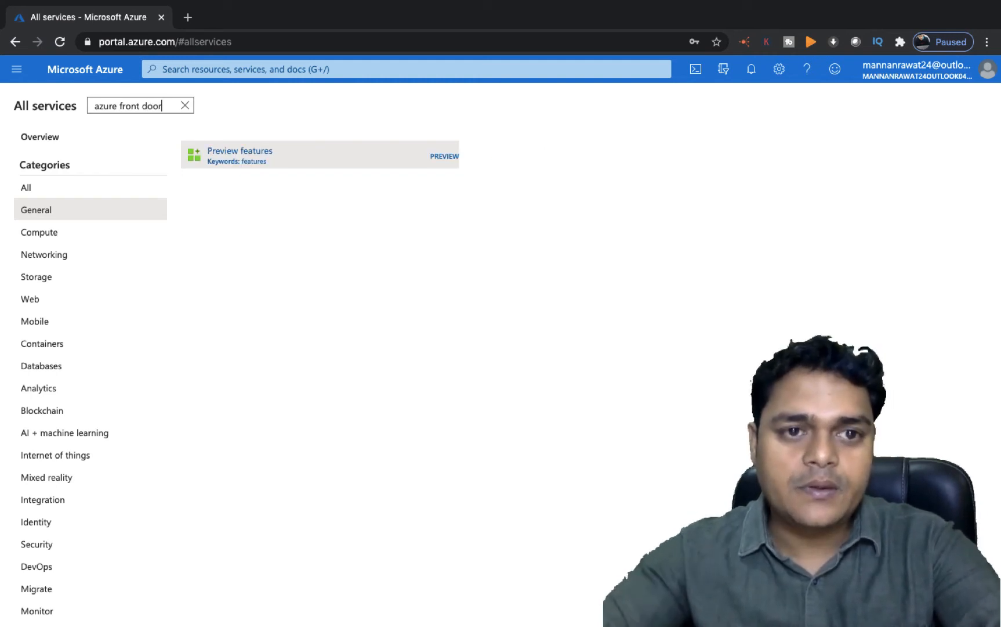
key("Return")
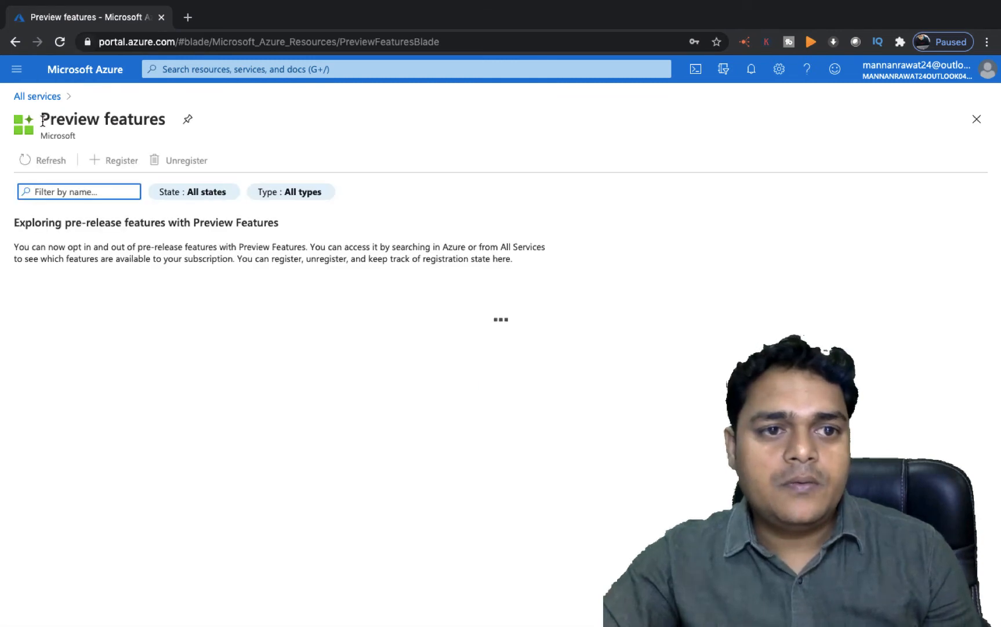
left_click(38, 98)
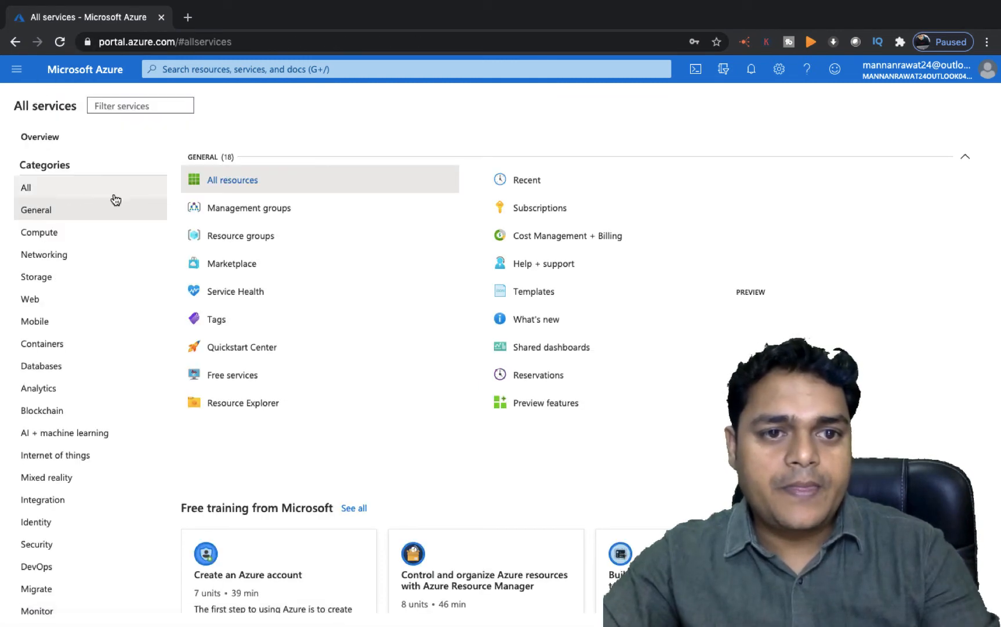
Step: Search the Marketplace for Azure front door and start creating a Front Door
left_click(233, 263)
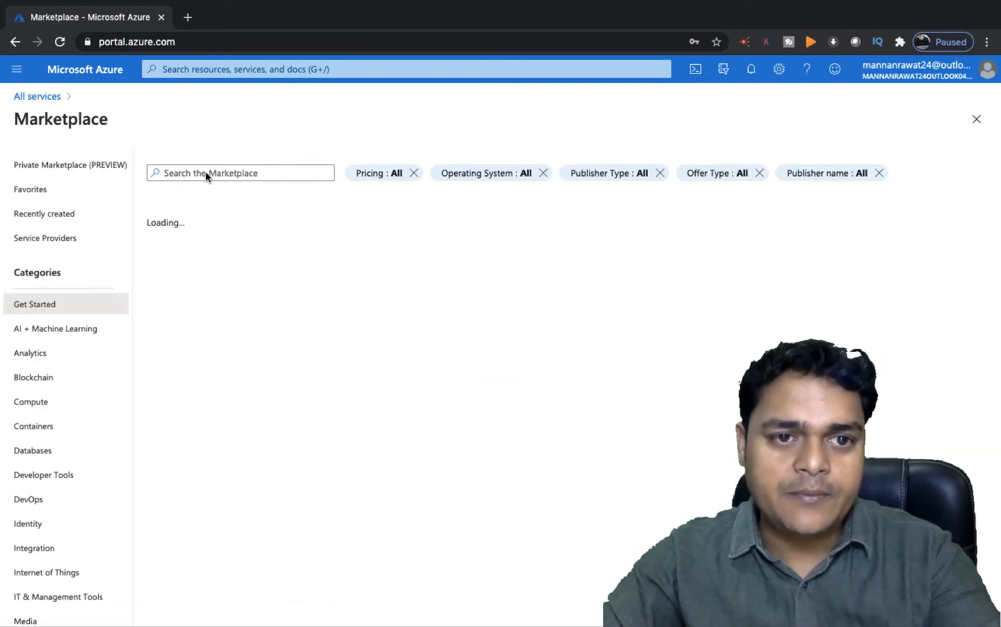
left_click(210, 173)
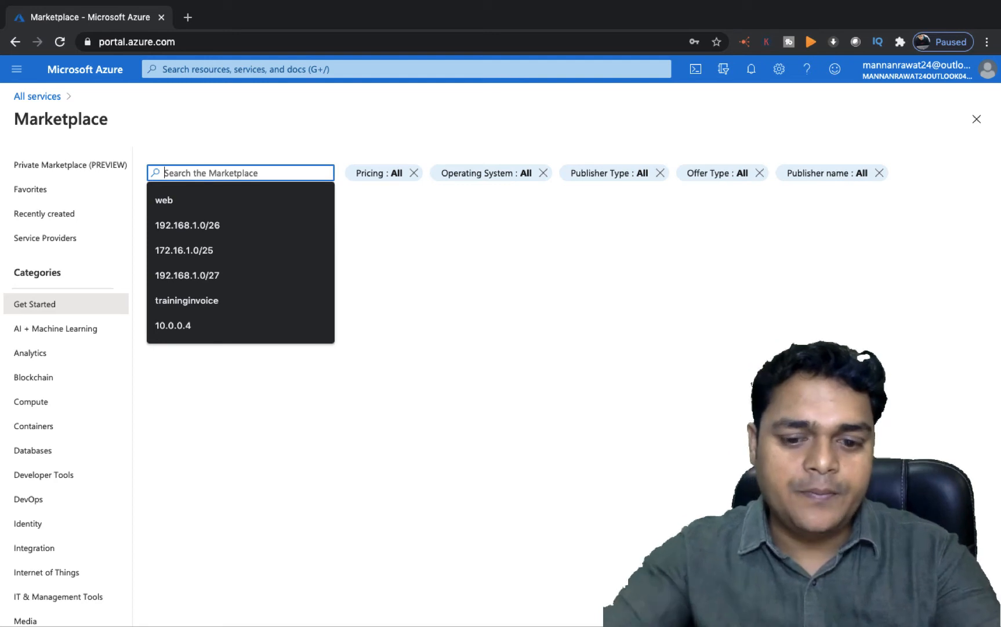
type("Azure front door")
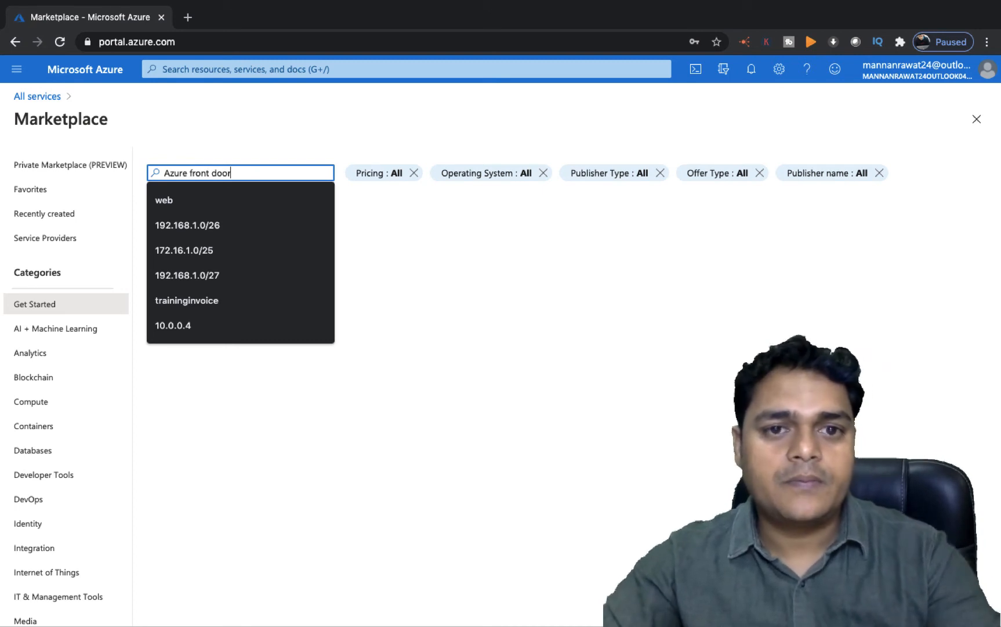
key("Return")
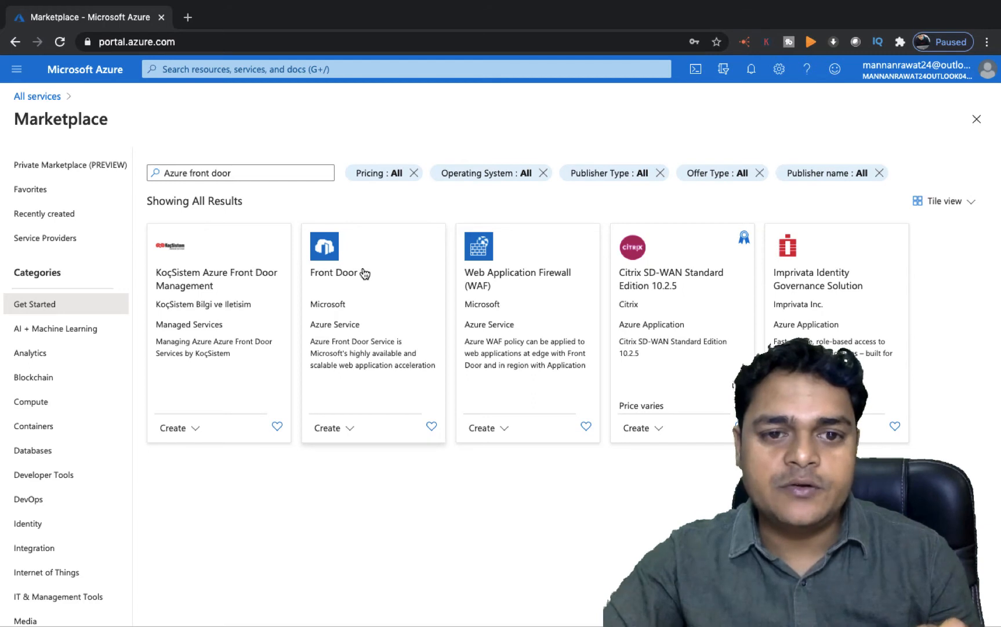
left_click(328, 429)
left_click(336, 457)
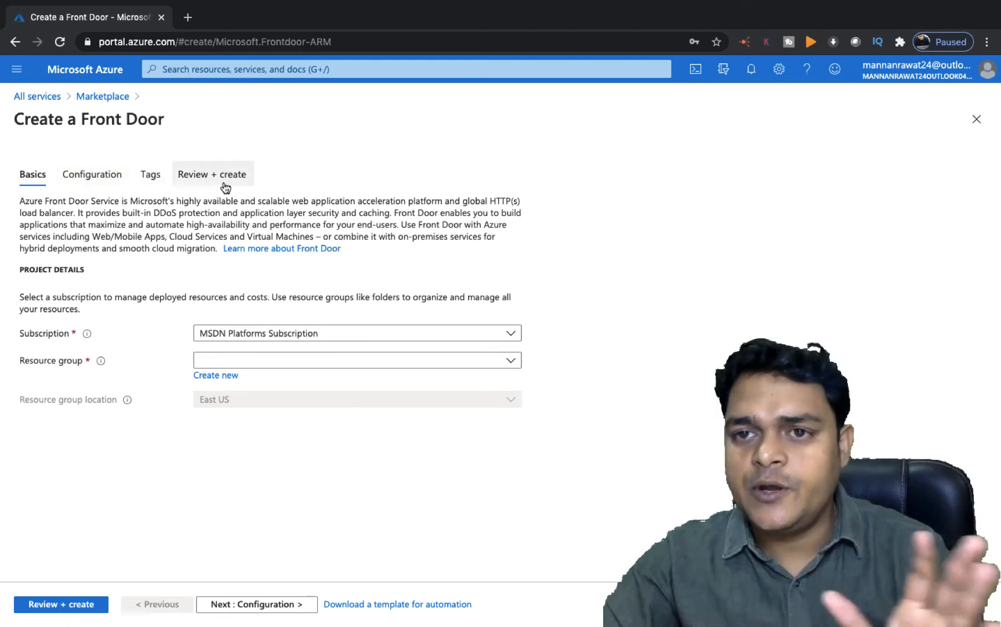
Step: Select the power resource group for the Front Door and continue to Configuration
left_click(257, 367)
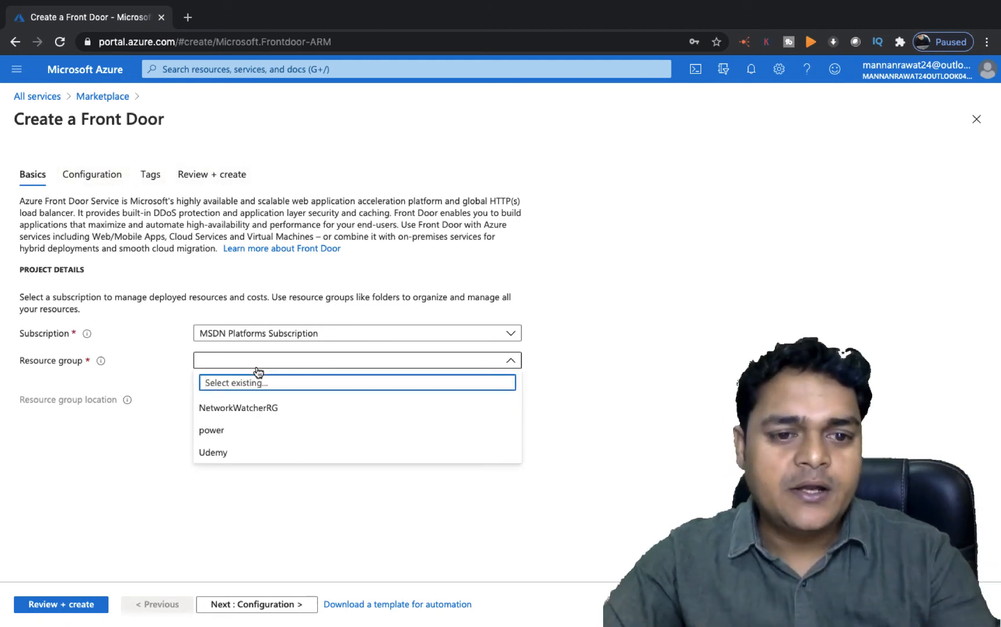
left_click(220, 432)
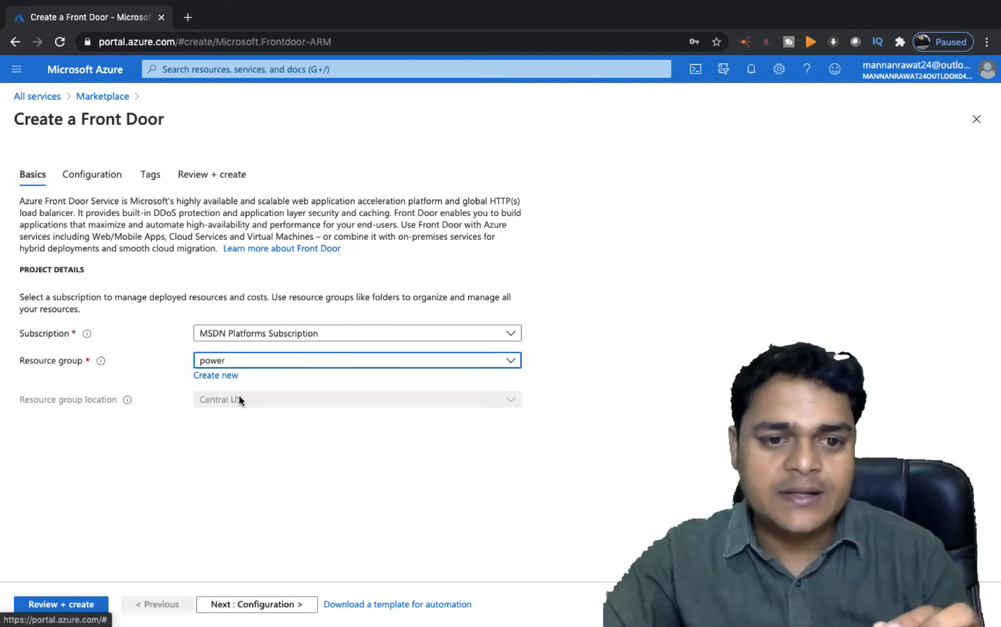
left_click(257, 604)
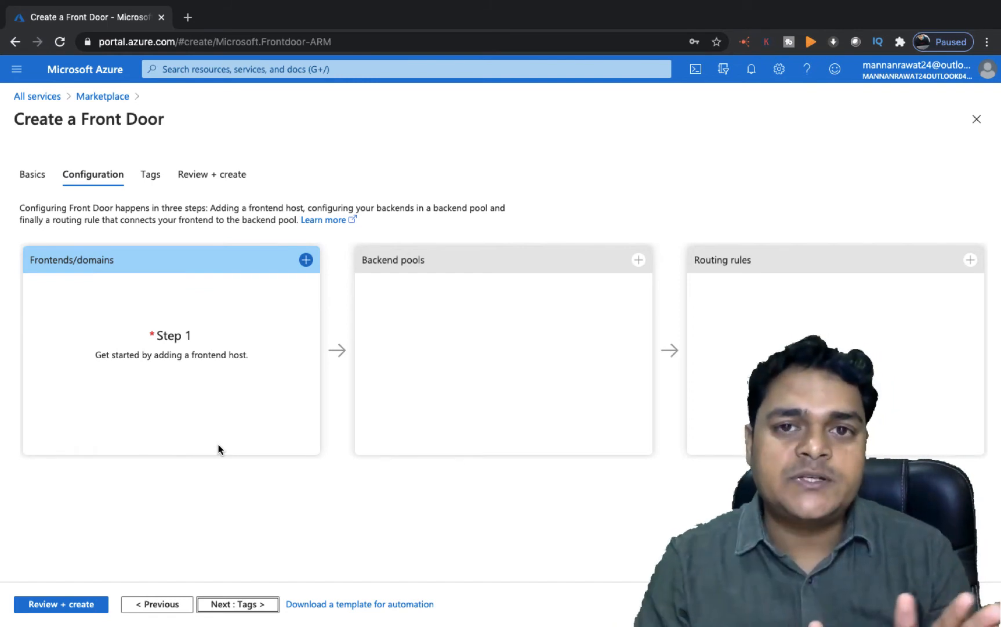
Step: Add a frontend host named azureliveclass
left_click(178, 344)
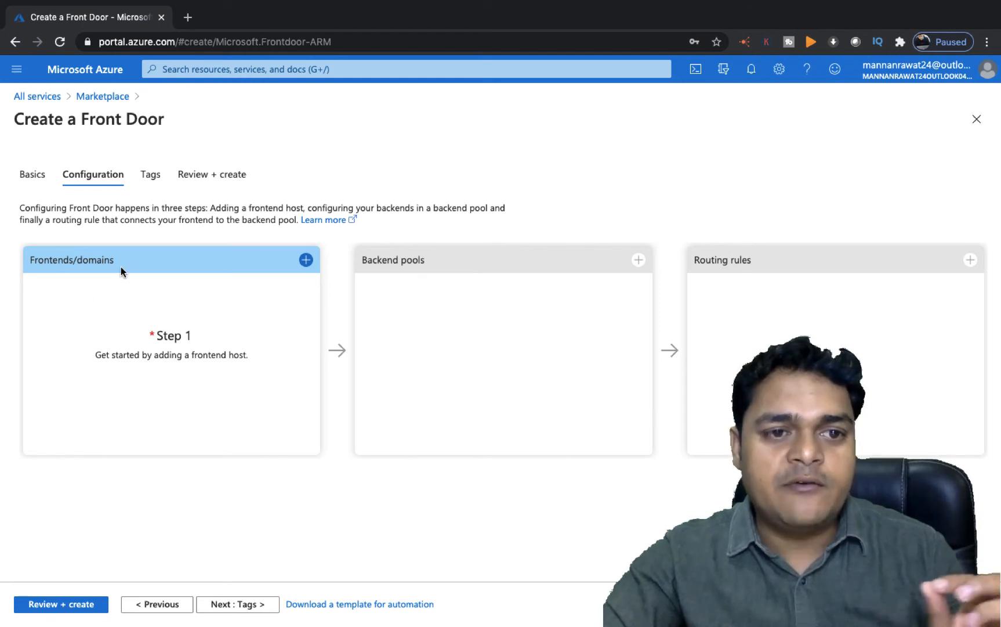
left_click(306, 260)
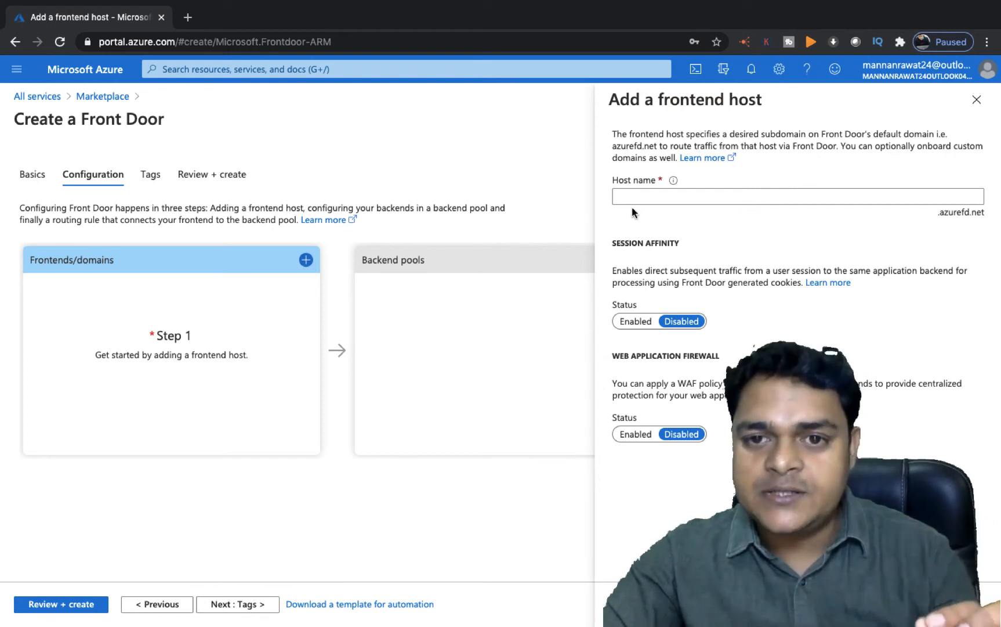
left_click(646, 195)
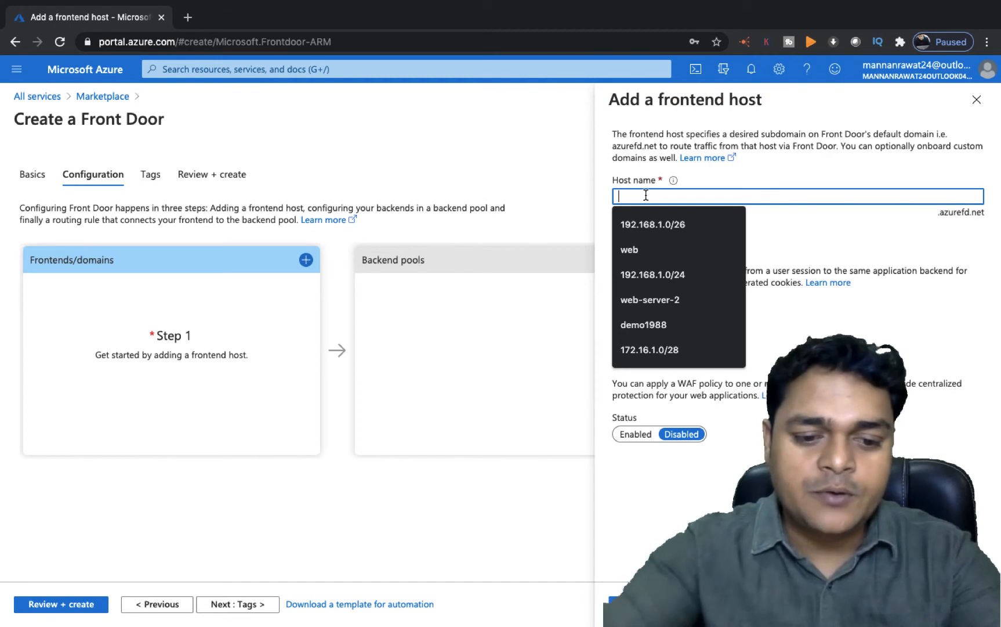
type("azureliveclass")
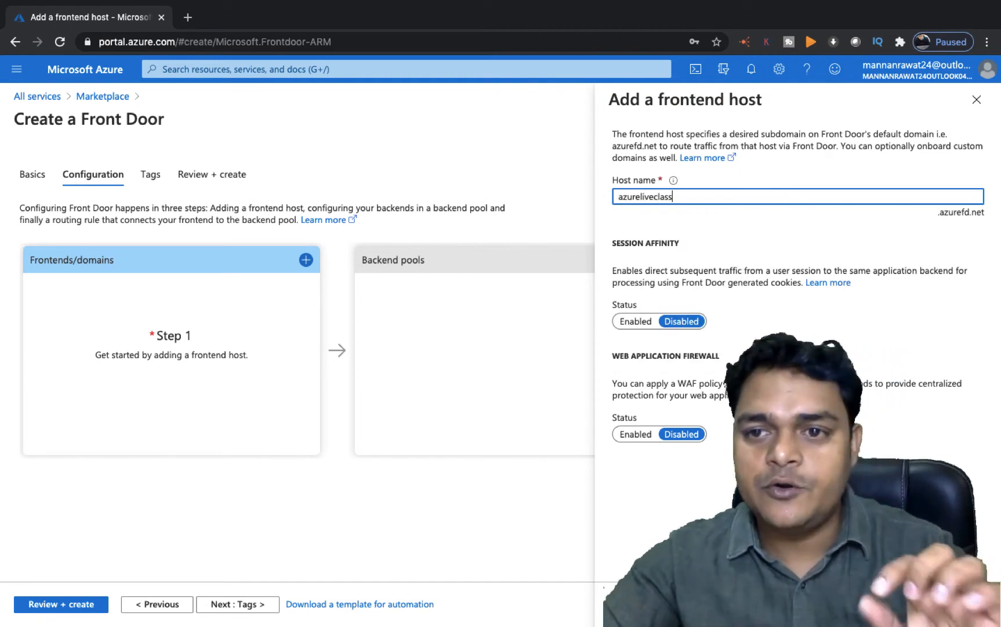
left_click(812, 232)
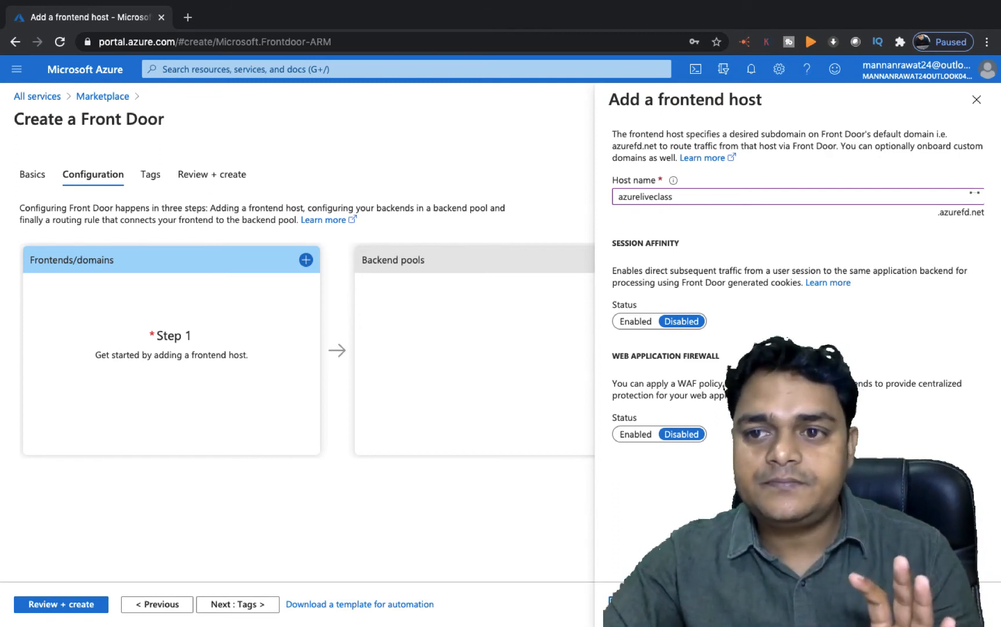
left_click(625, 604)
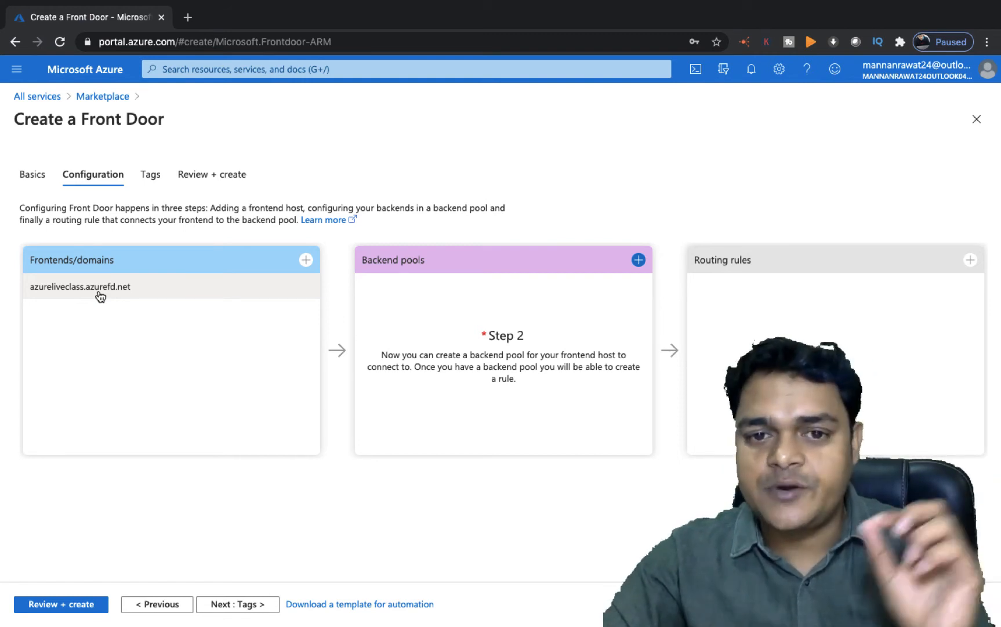
Step: Start a backend pool named azureclass1988 and open the form to add a backend
left_click(638, 260)
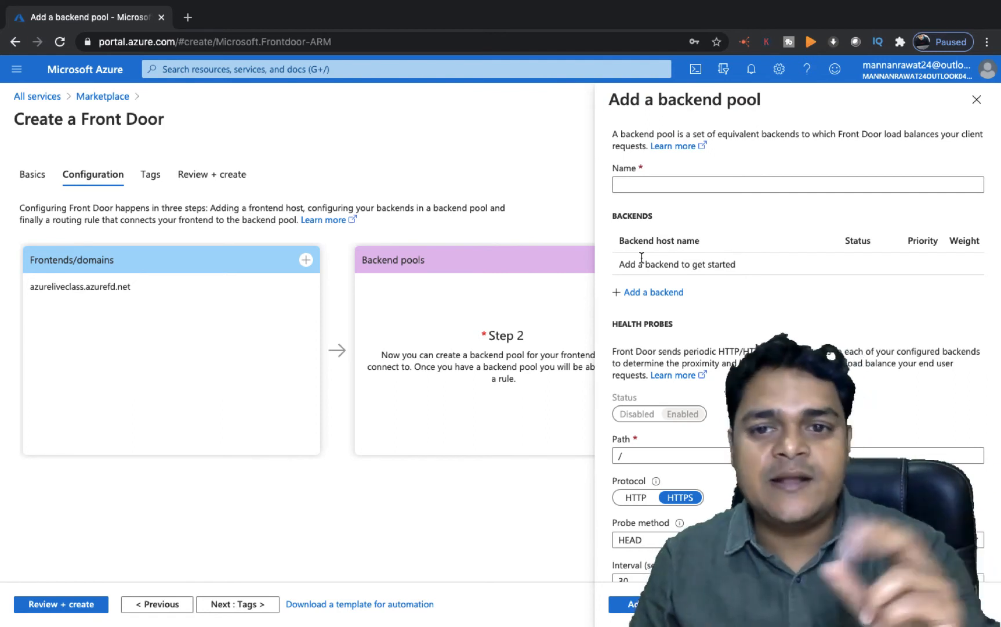
left_click(690, 181)
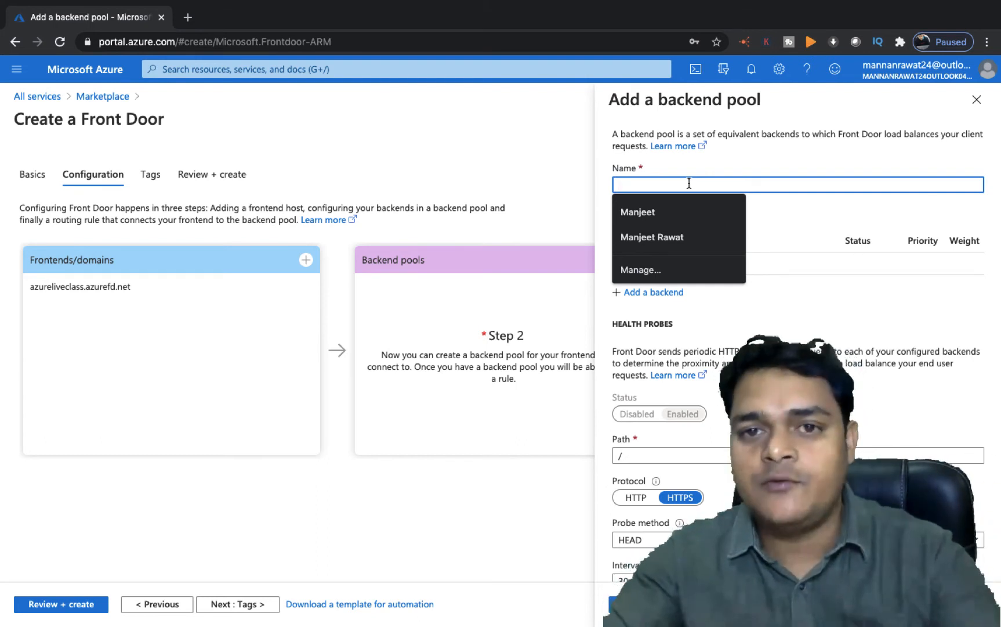
type("azureclass1988")
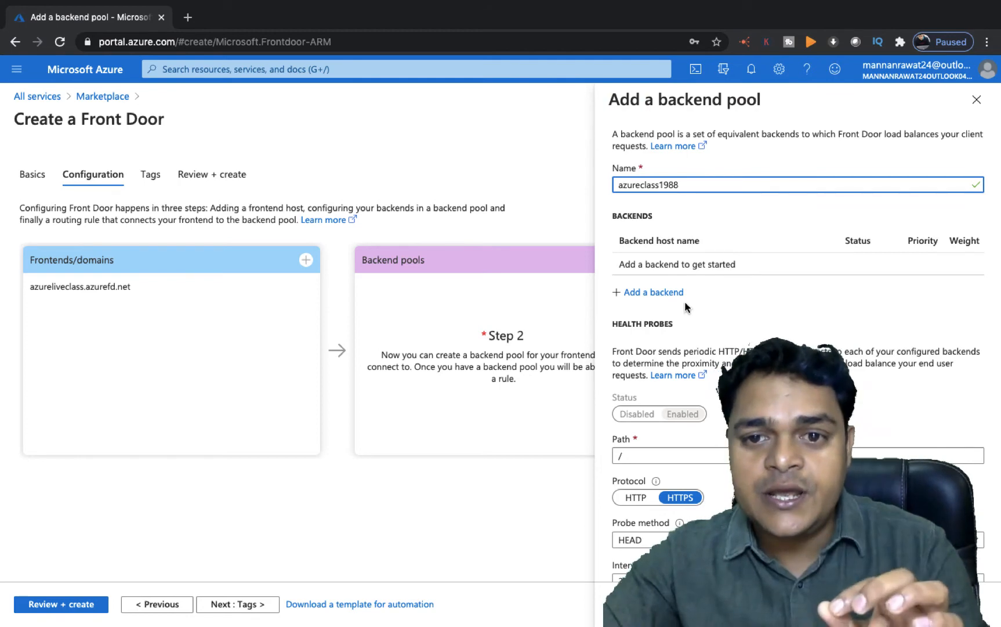
scroll(673, 278, "down", 2)
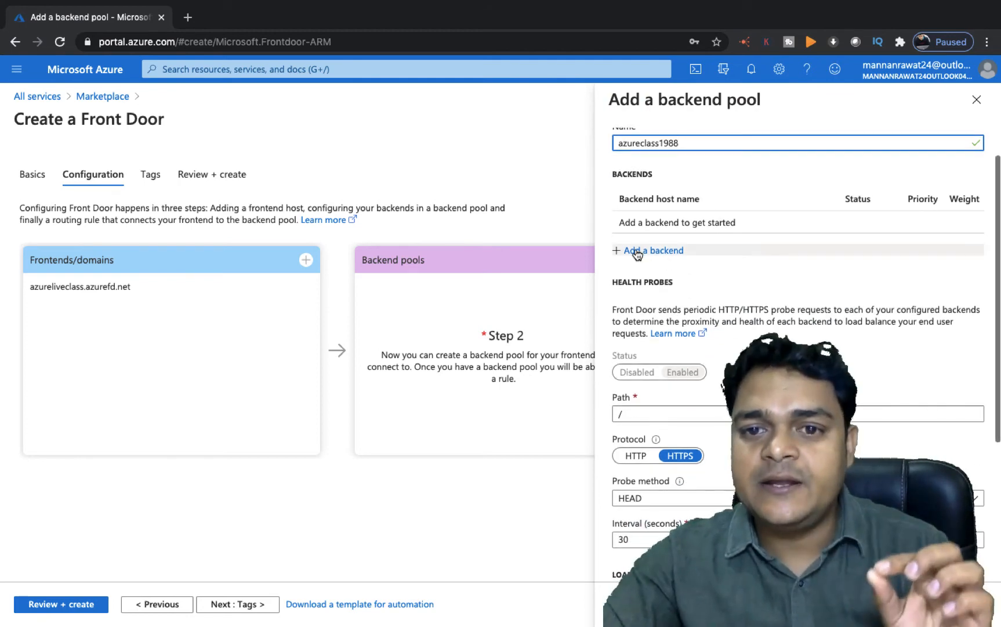
left_click(647, 251)
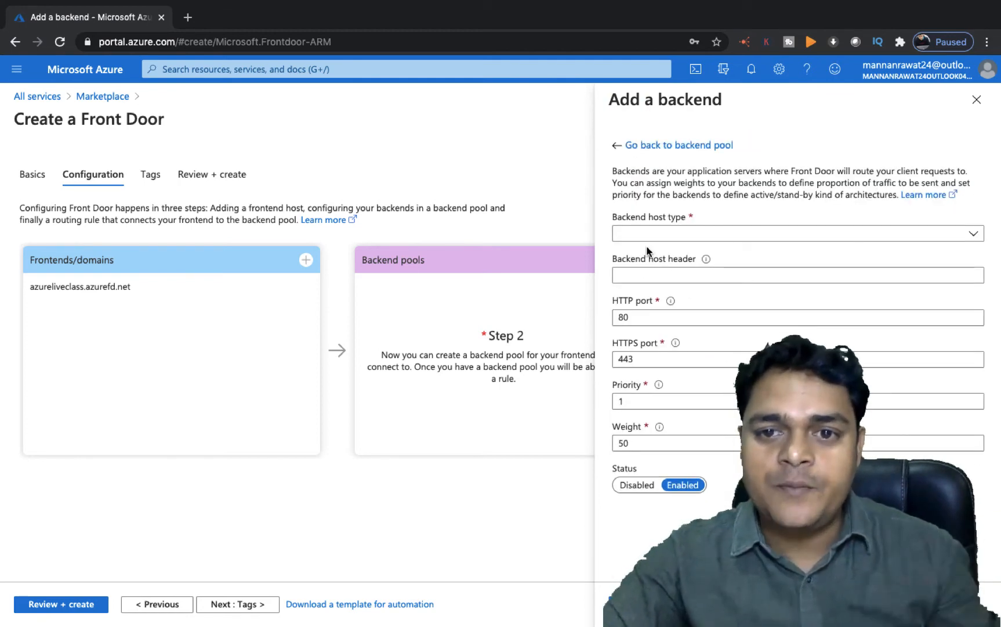
Step: Add an App service backend for testingweb1988.azurewebsites.net and save the backend pool
left_click(713, 239)
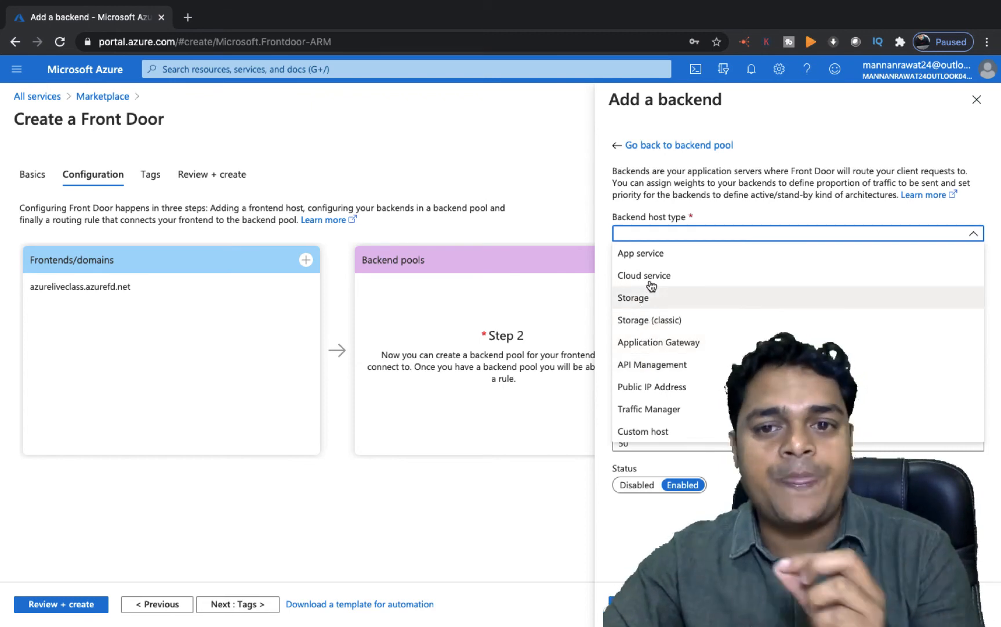
left_click(645, 254)
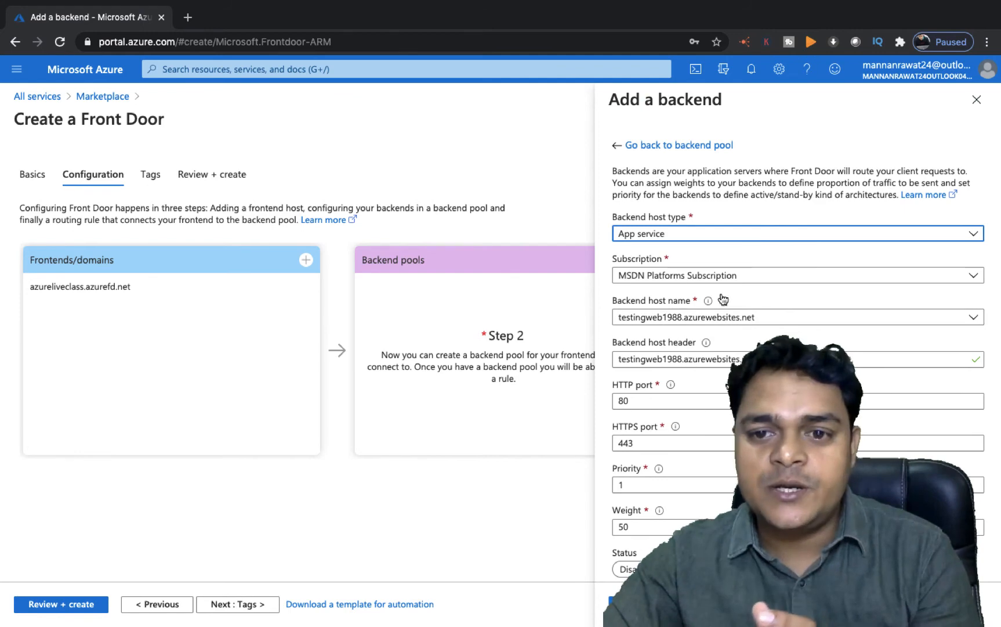
scroll(704, 439, "down", 1)
left_click(634, 604)
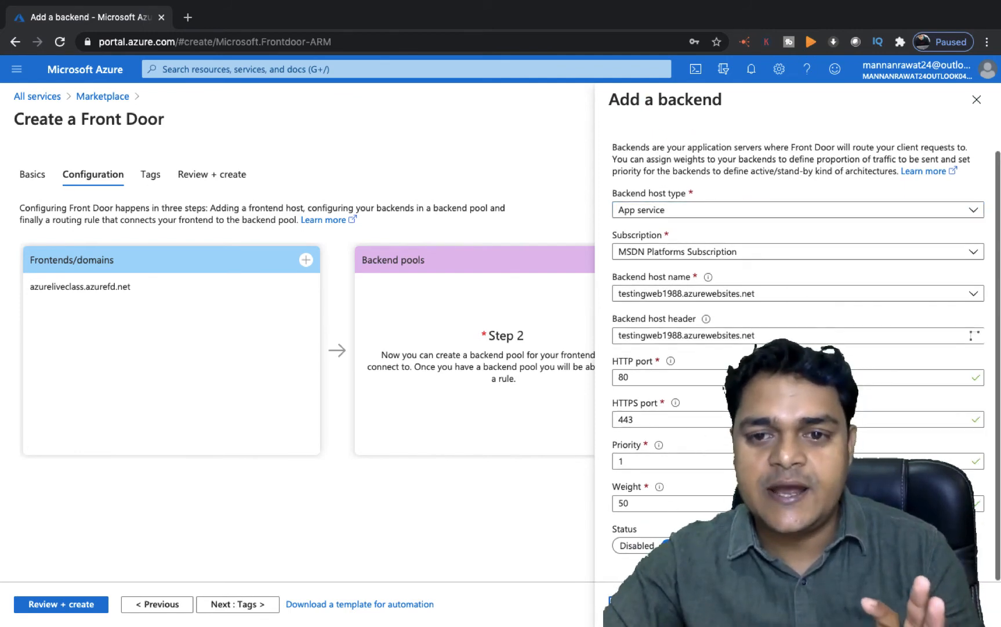
left_click(632, 604)
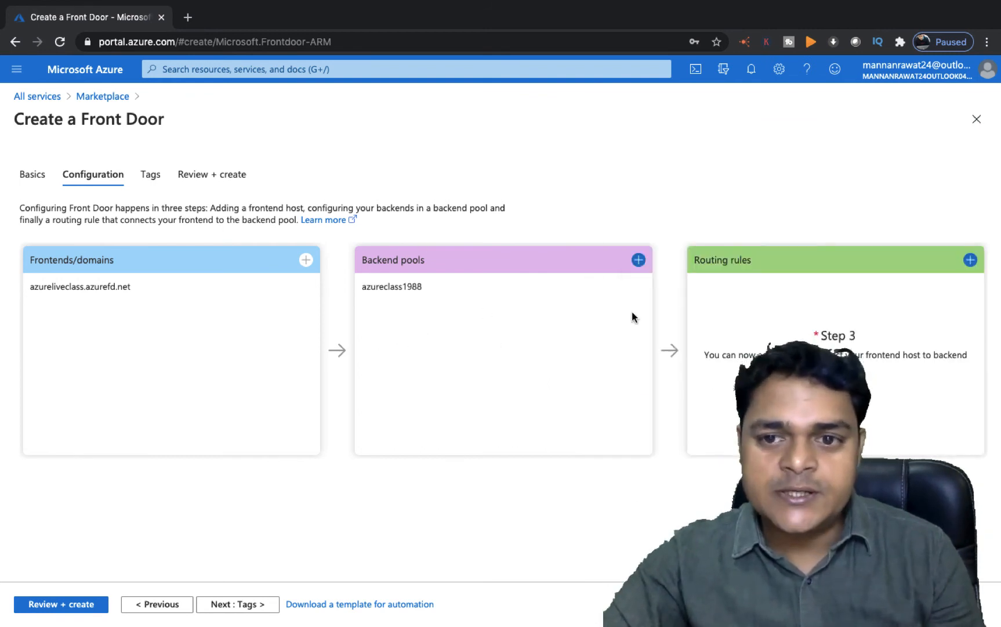
Step: Add a routing rule named allow-rule that forwards to the azureclass1988 backend pool
left_click(970, 259)
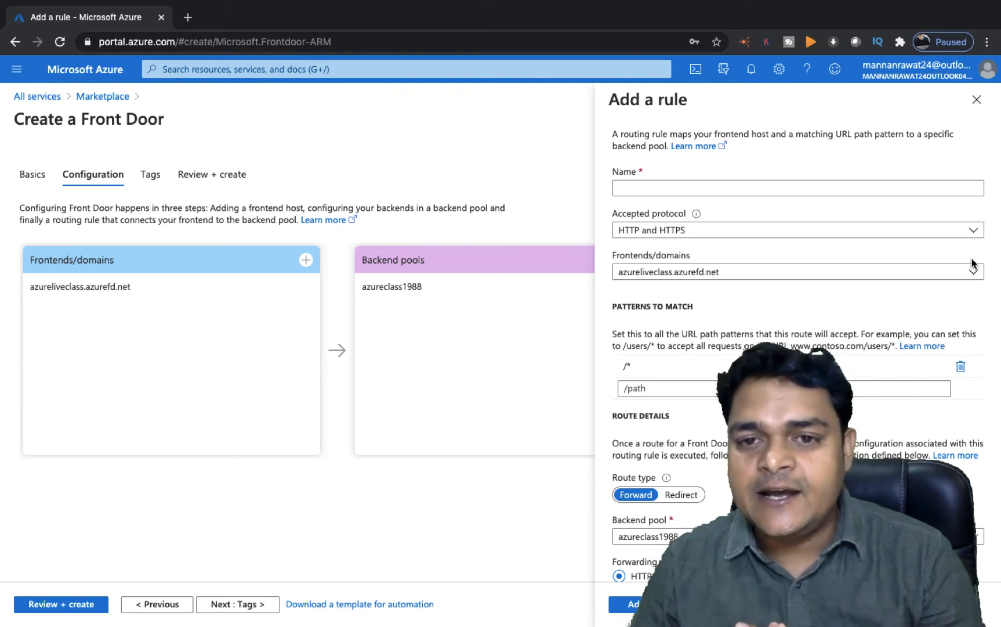
left_click(722, 187)
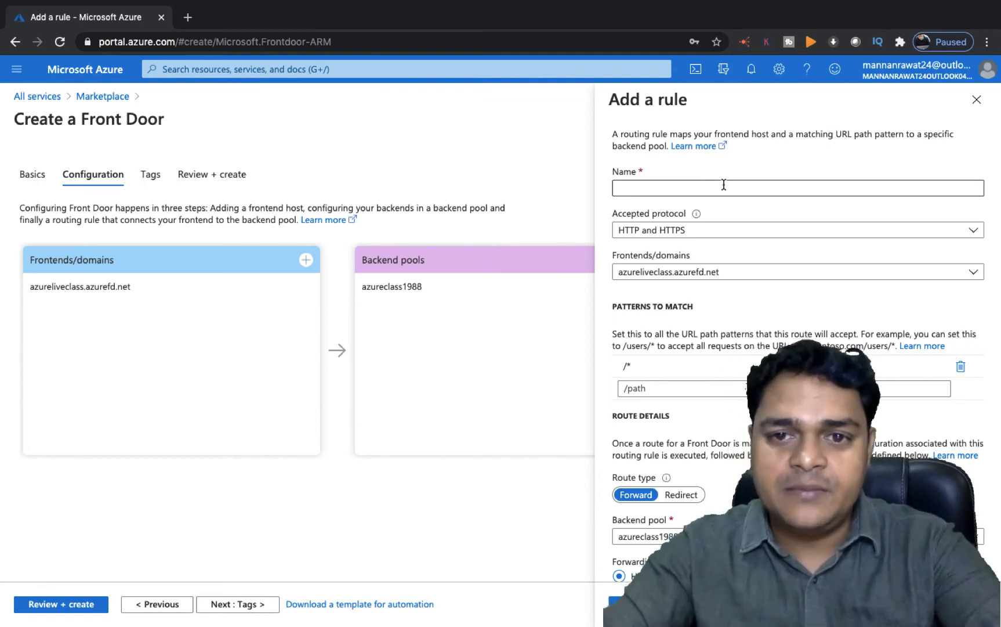
type("allow")
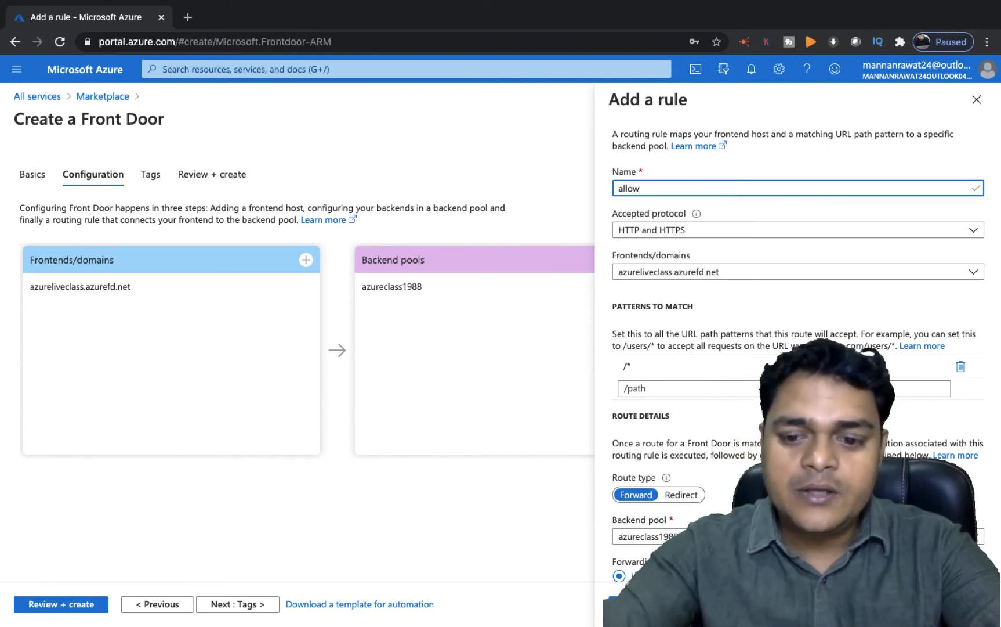
type("-rule")
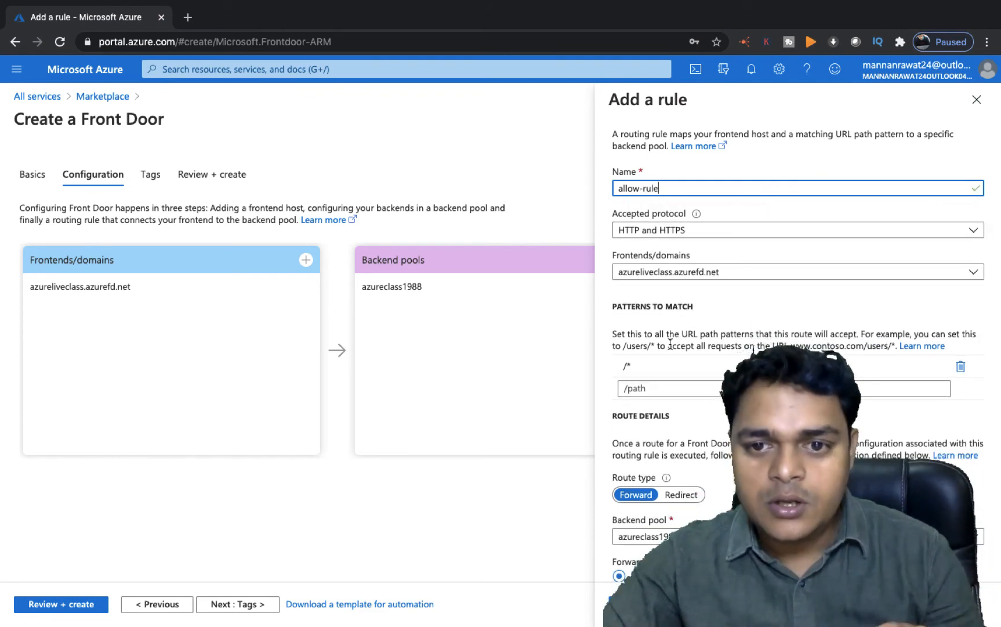
scroll(684, 431, "down", 3)
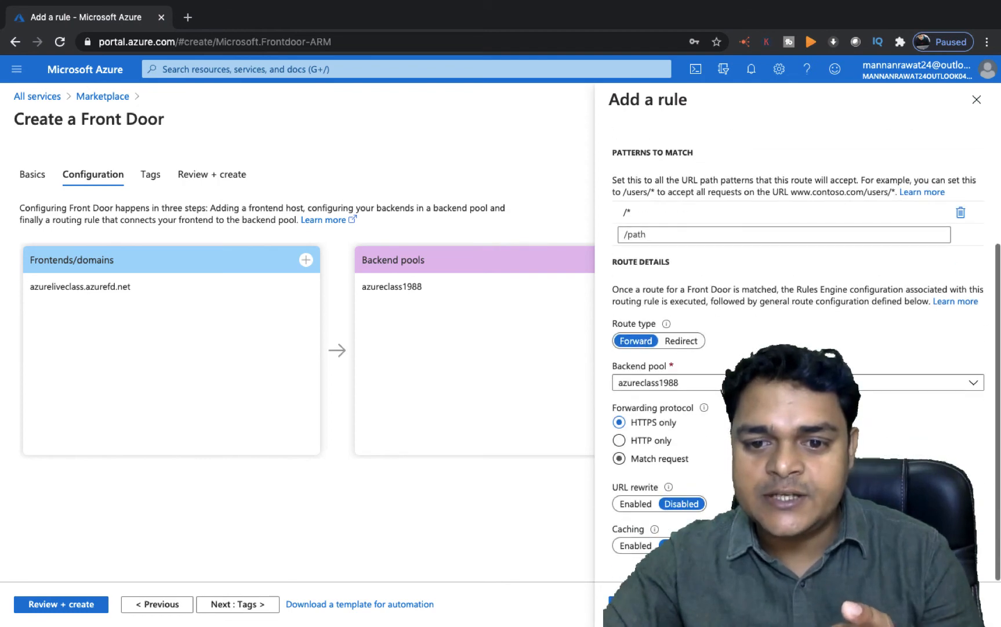
left_click(632, 604)
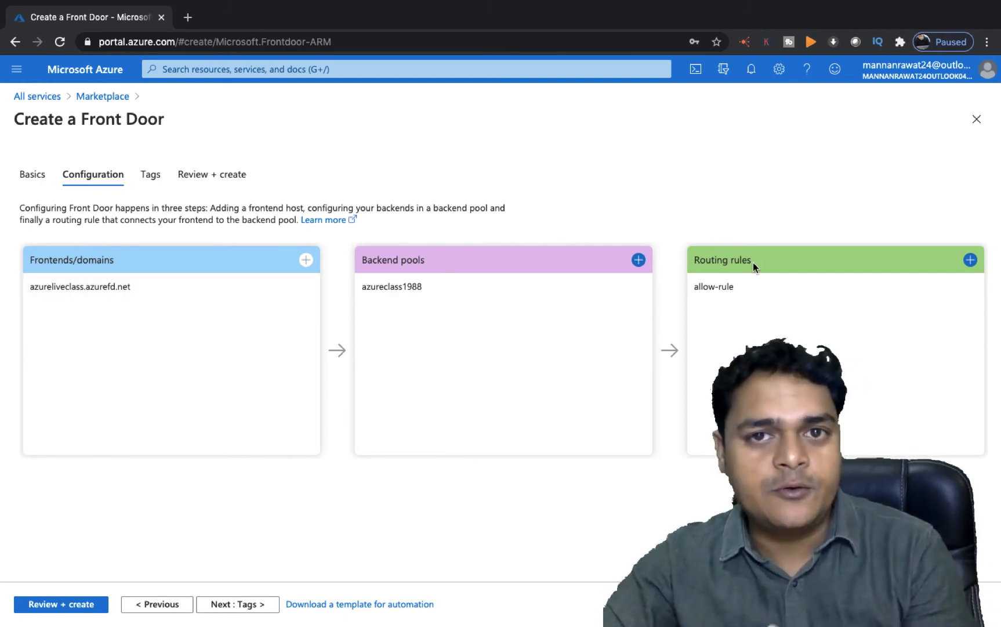
Step: Skip the tags and create the Front Door from the review page
left_click(235, 605)
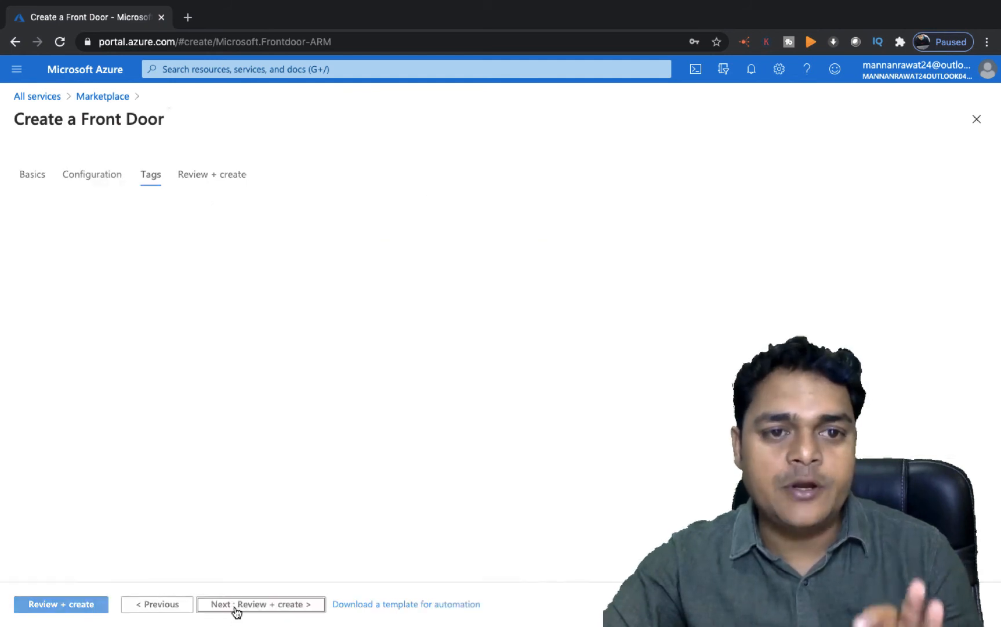
left_click(272, 605)
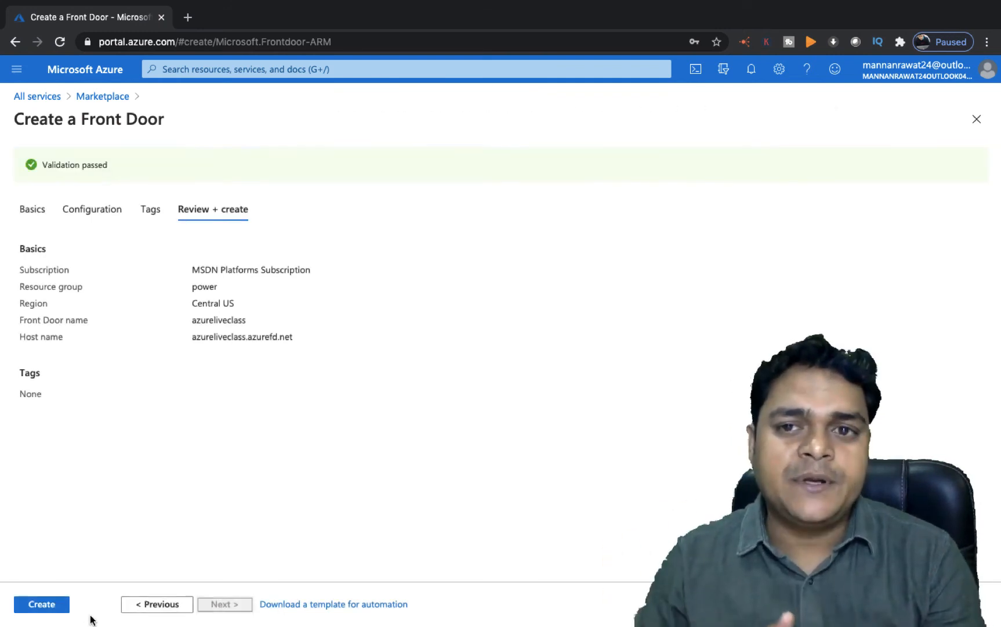
left_click(41, 604)
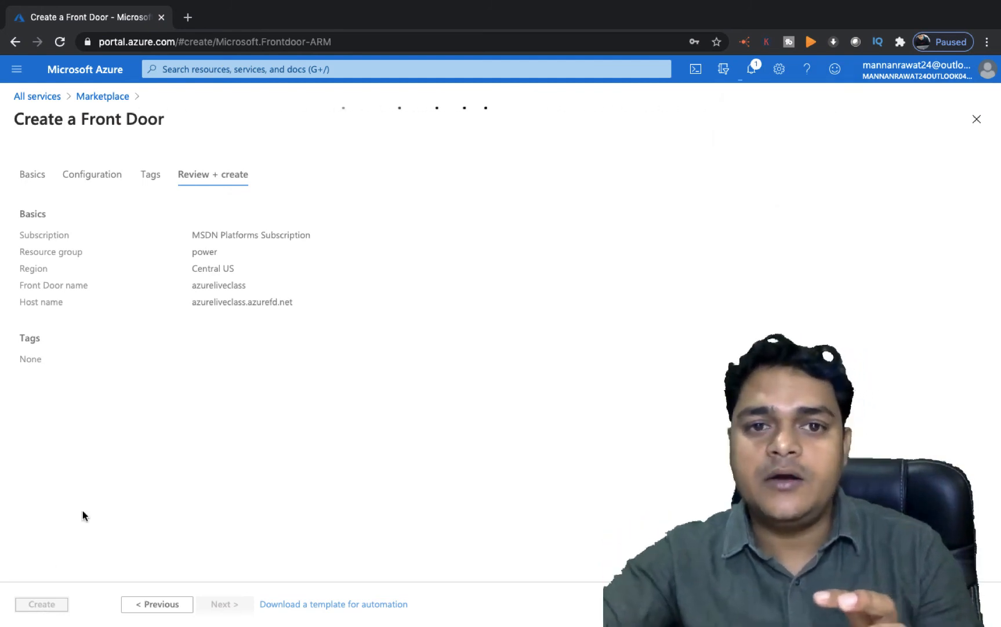
Step: Open the Front Door deployment from the notifications and go to the new resource once it completes
left_click(759, 69)
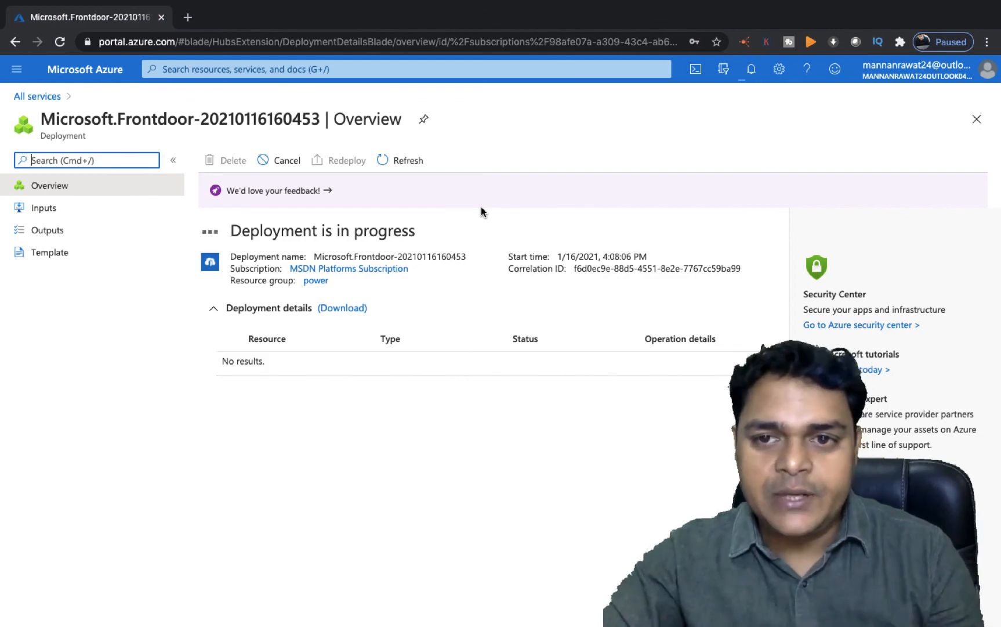
key("ctrl+Left")
key("ctrl+Left")
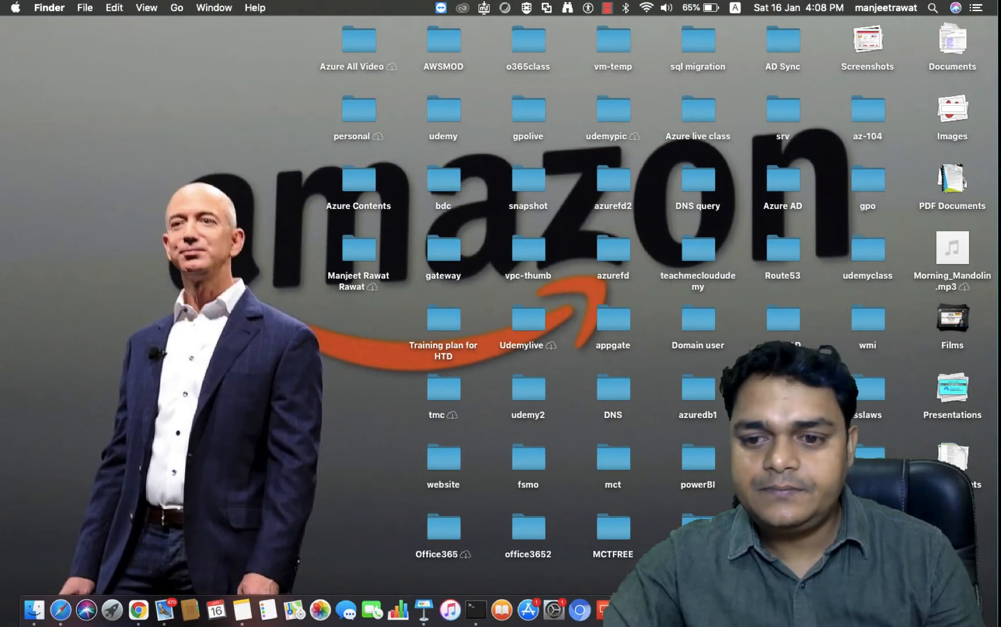
right_click(872, 609)
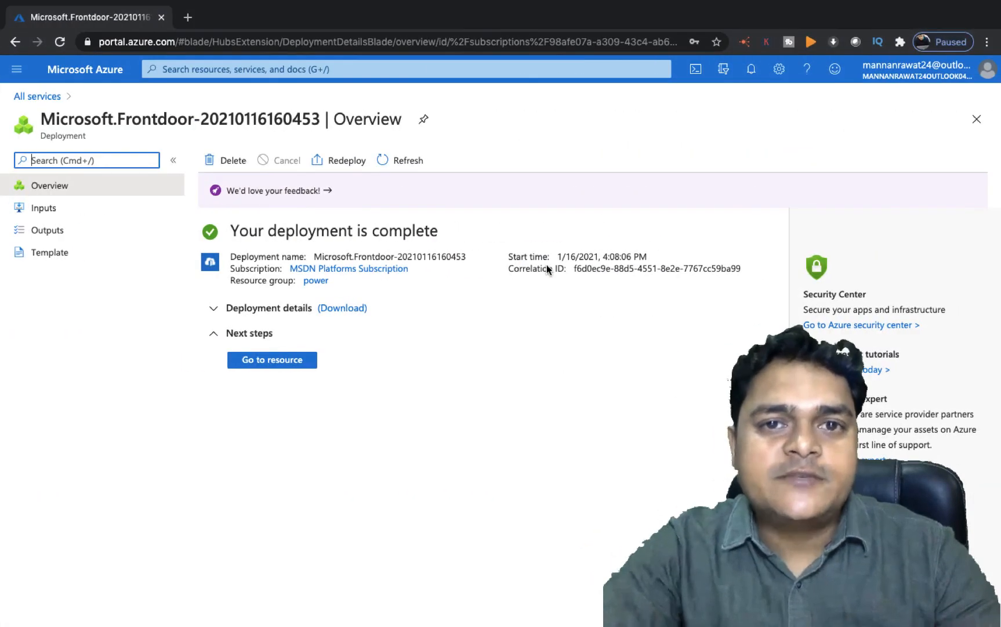
left_click(275, 360)
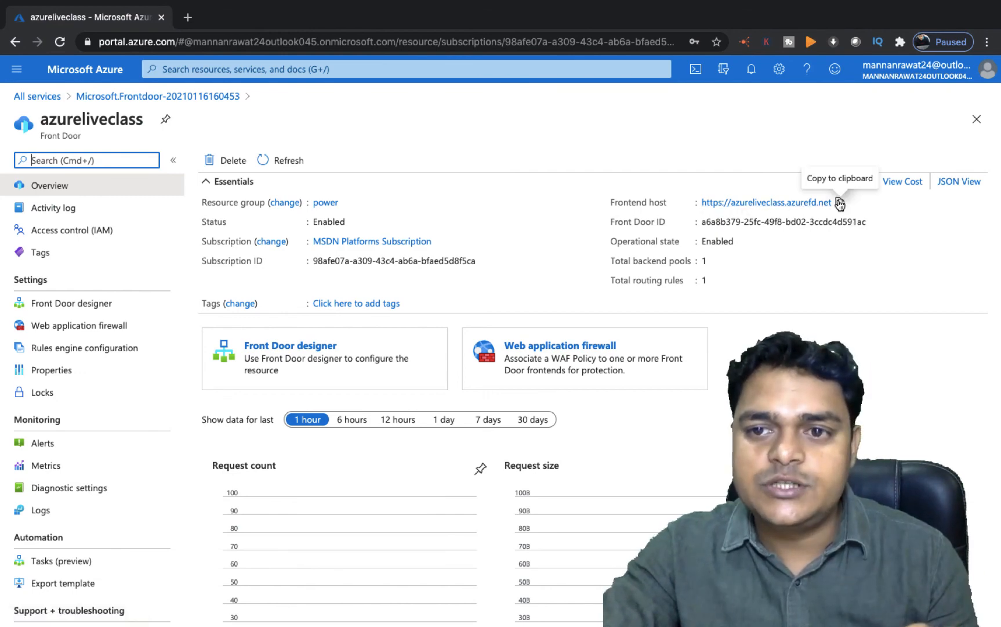
Step: Copy the frontend host URL and open it in a new browser tab to test the site
left_click(839, 204)
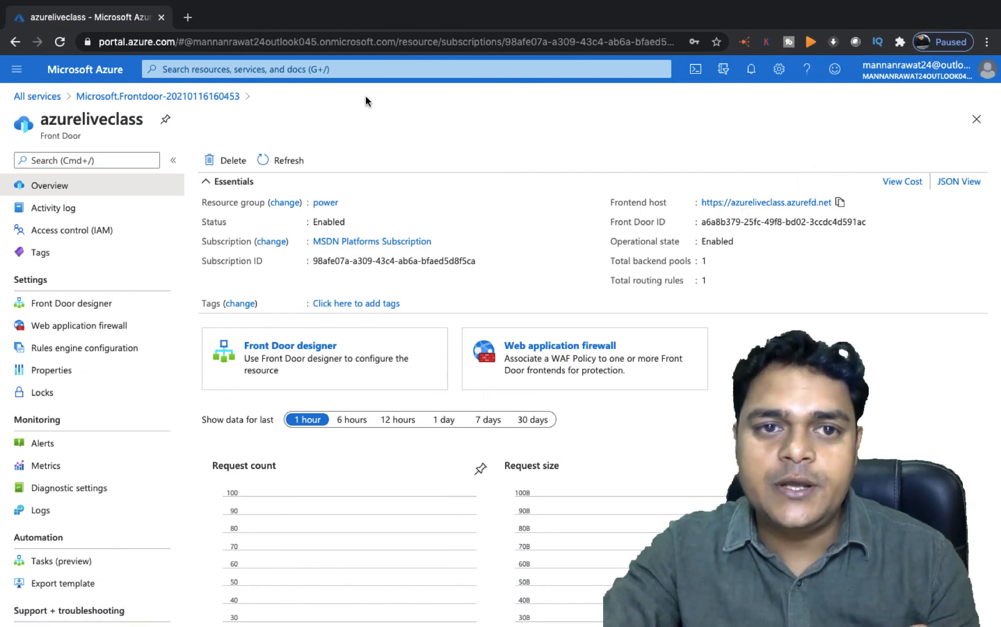
left_click(189, 18)
key("super+v")
key("Return")
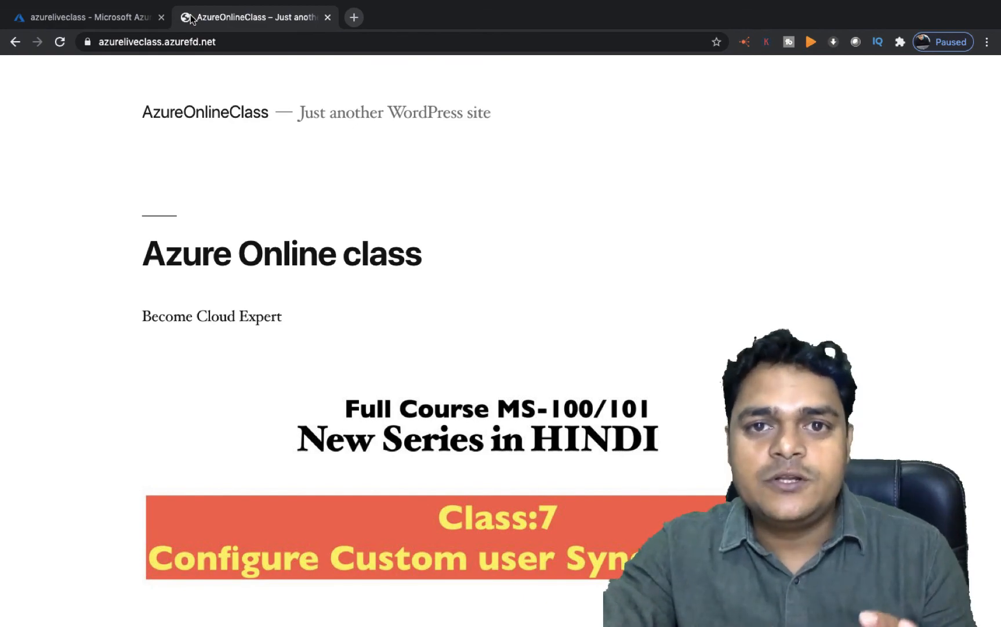
key("ctrl+Left")
key("ctrl+Left")
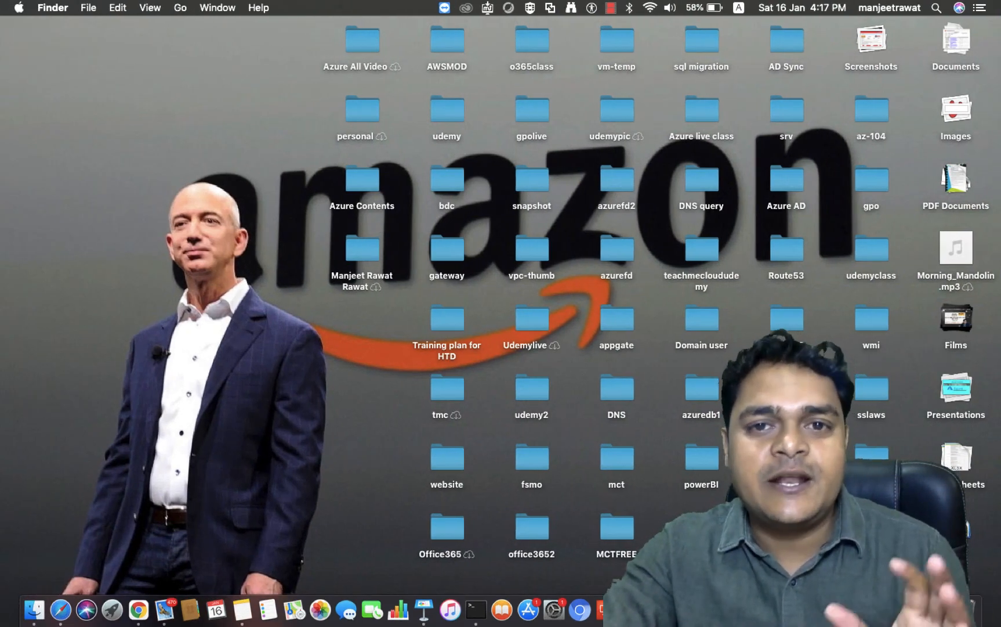
right_click(871, 610)
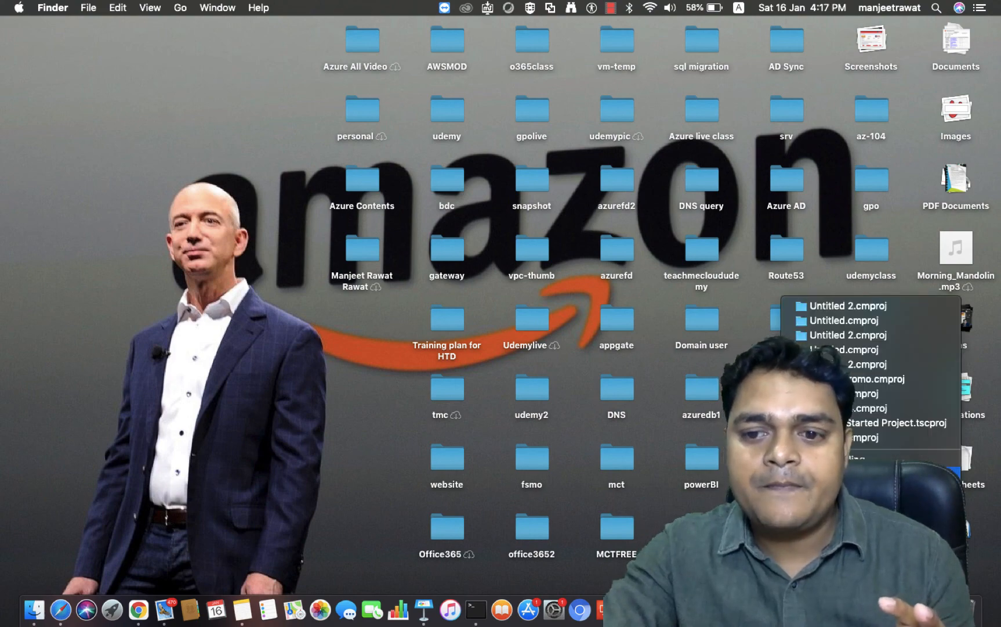